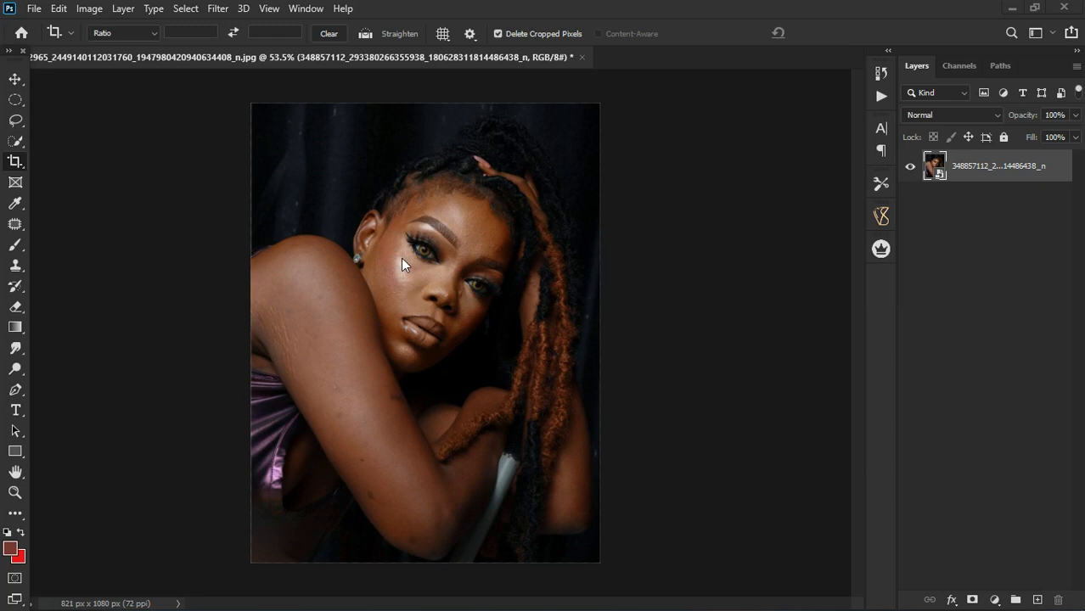
# Step: Examine the portrait's facial skin, the stretch marks on the shoulder and the dark spots along the arm
pyautogui.scroll(2, 407, 246)
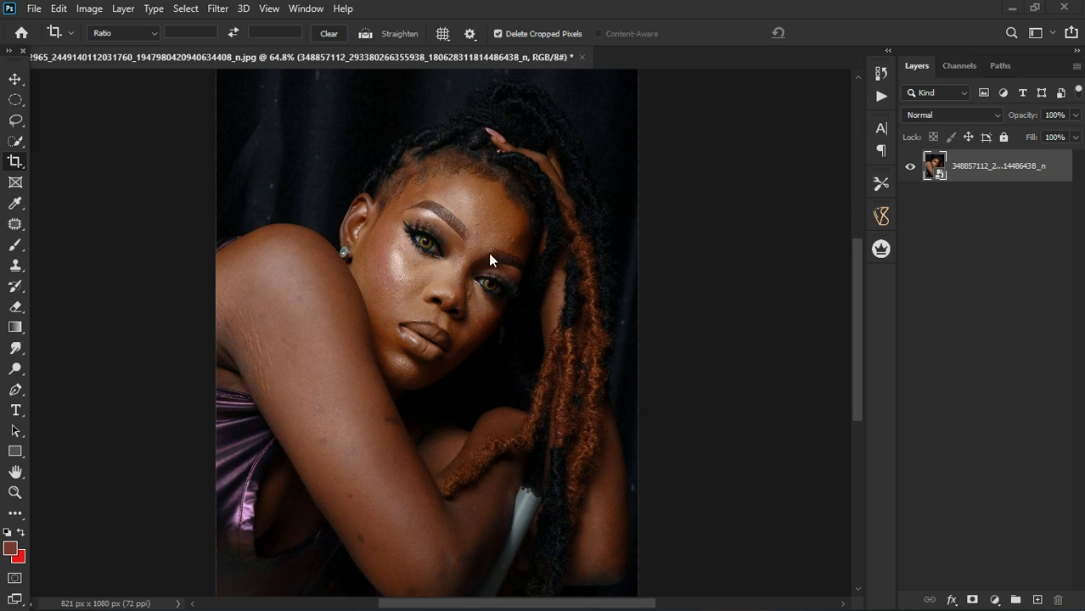
pyautogui.scroll(-1, 355, 223)
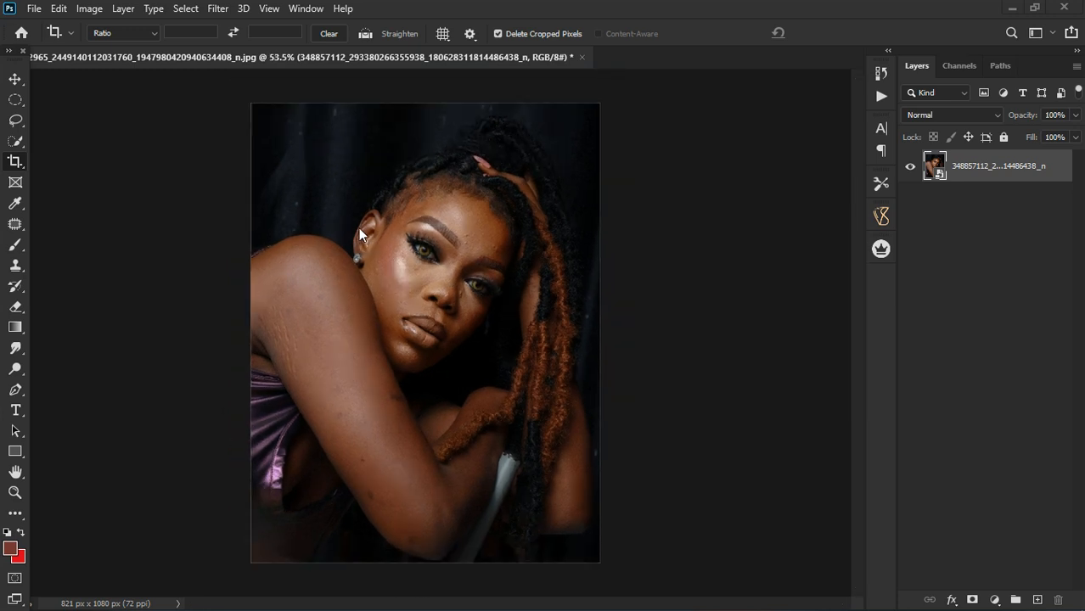
pyautogui.scroll(5, 378, 77)
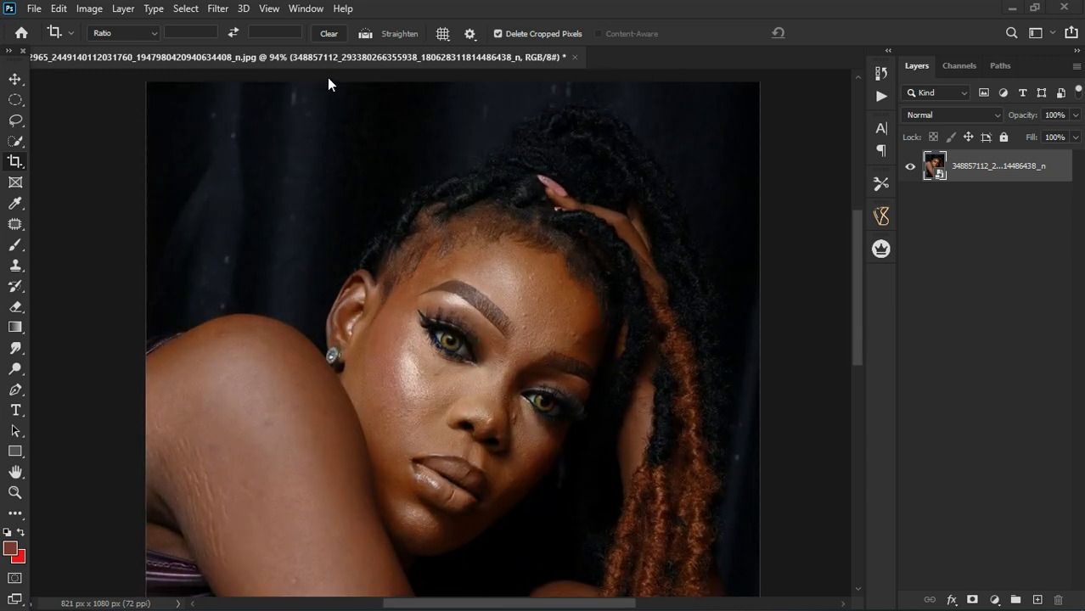
pyautogui.scroll(-3, 293, 112)
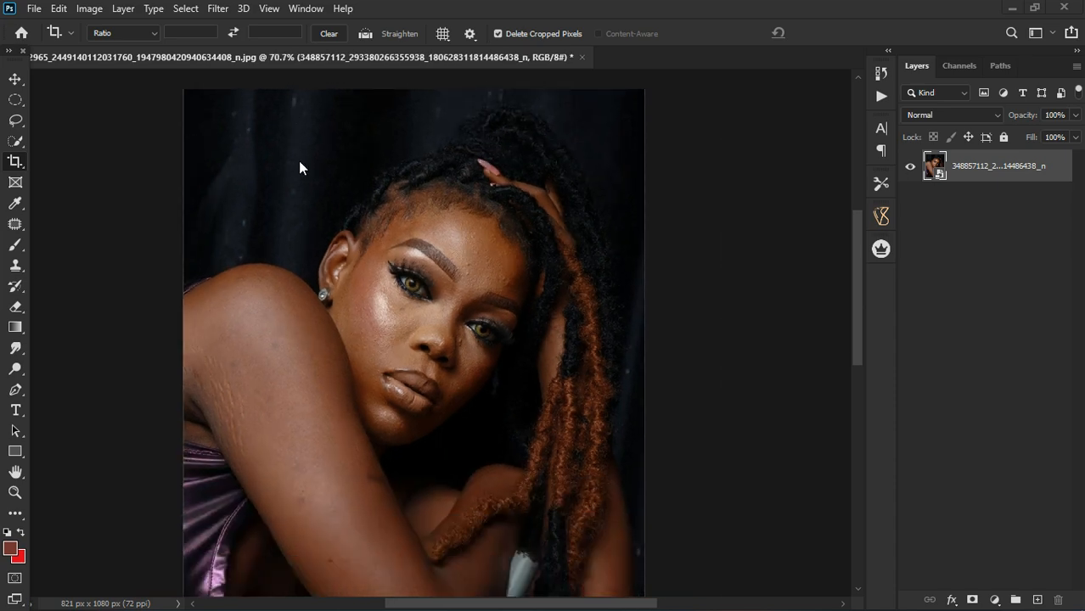
pyautogui.scroll(4, 255, 433)
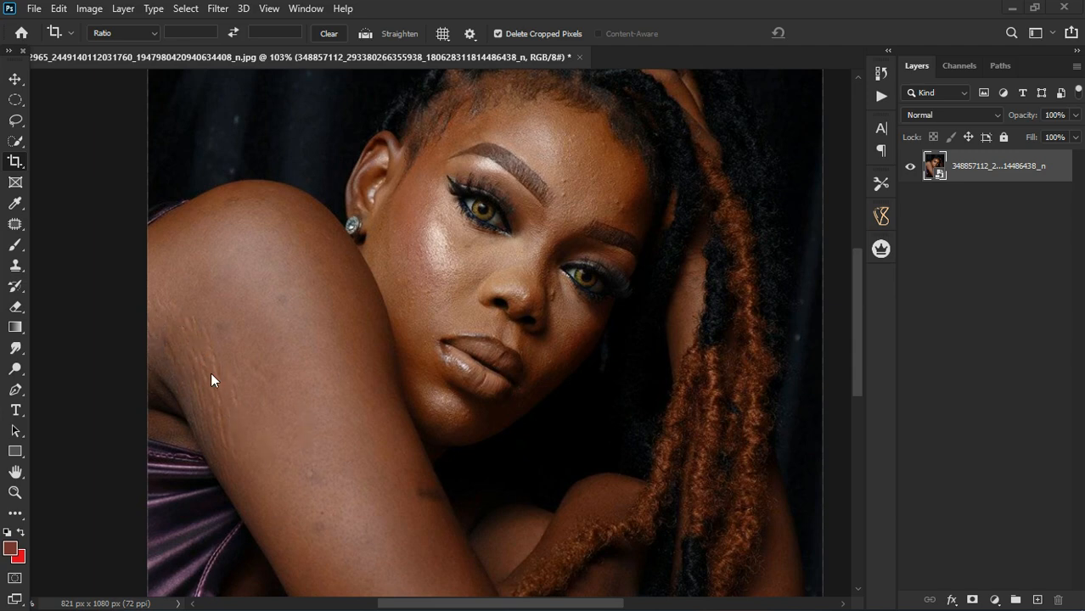
pyautogui.scroll(-3, 246, 400)
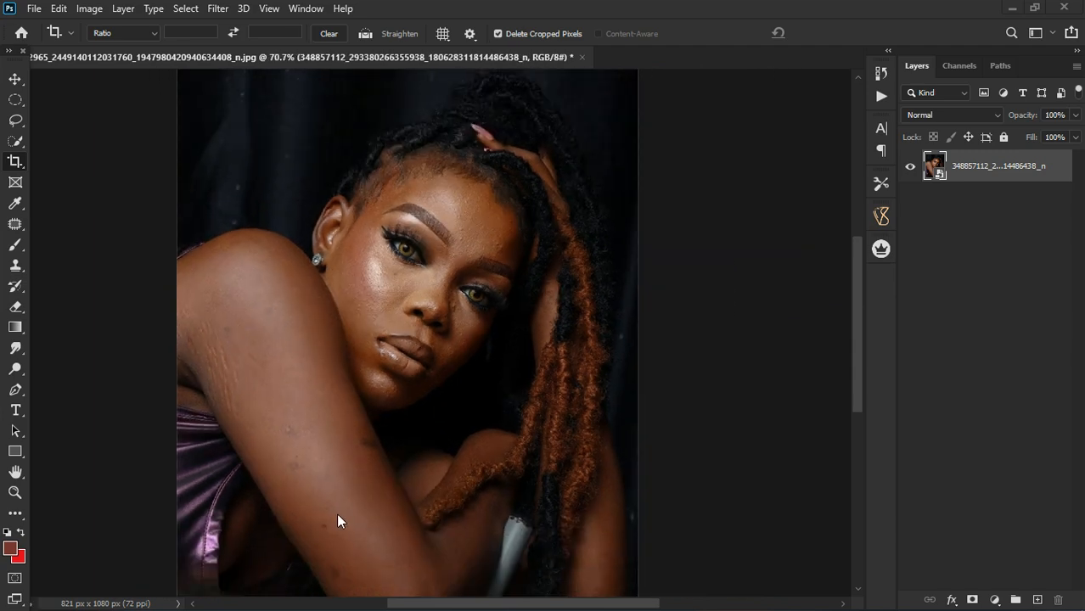
pyautogui.scroll(3, 304, 485)
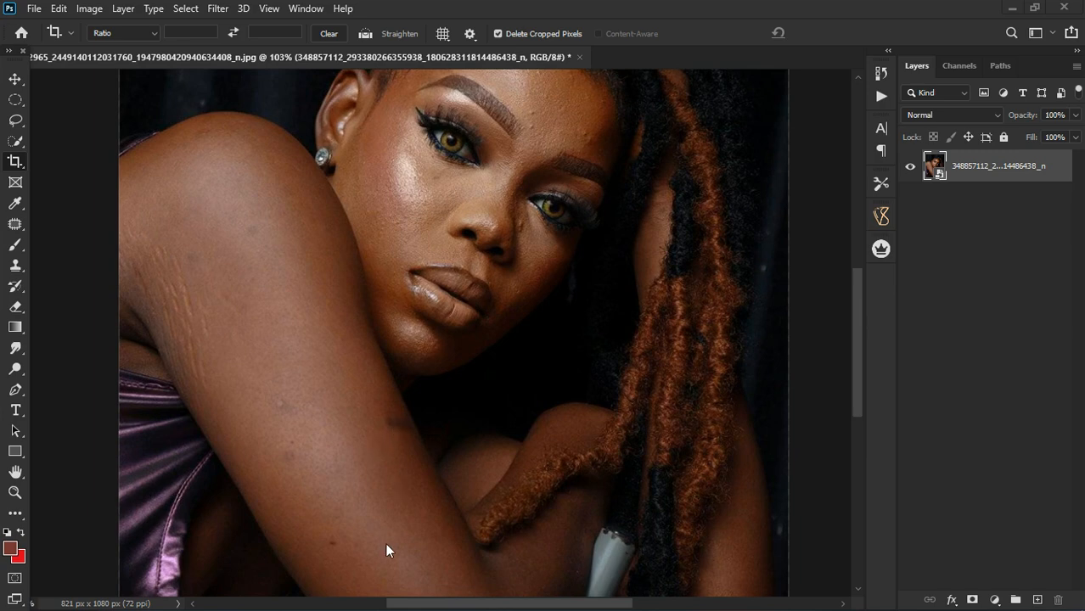
pyautogui.scroll(-1, 257, 388)
pyautogui.scroll(4, 499, 139)
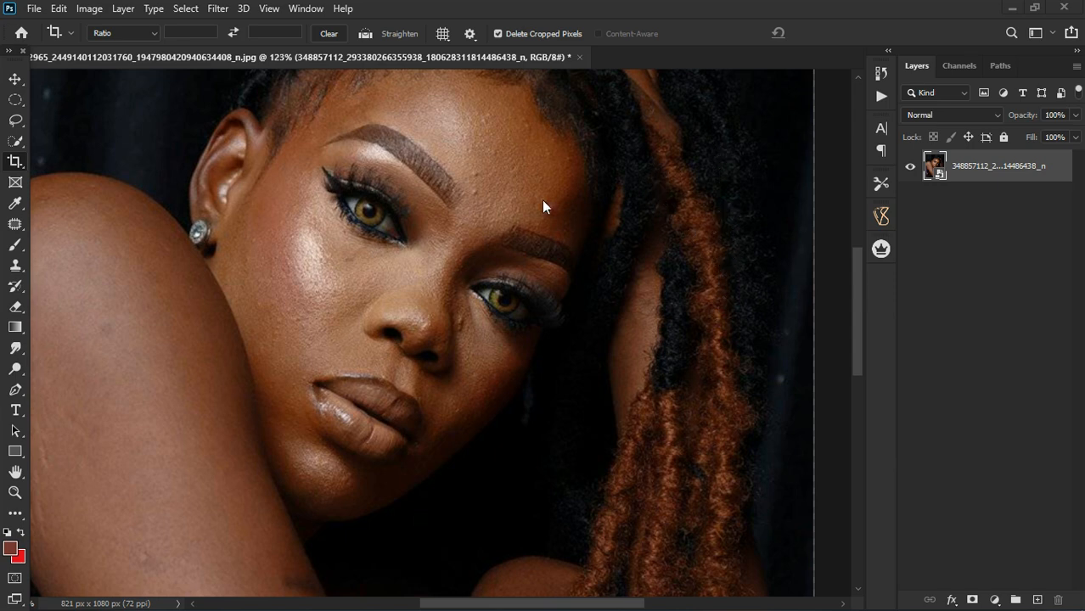
pyautogui.scroll(-5, 537, 198)
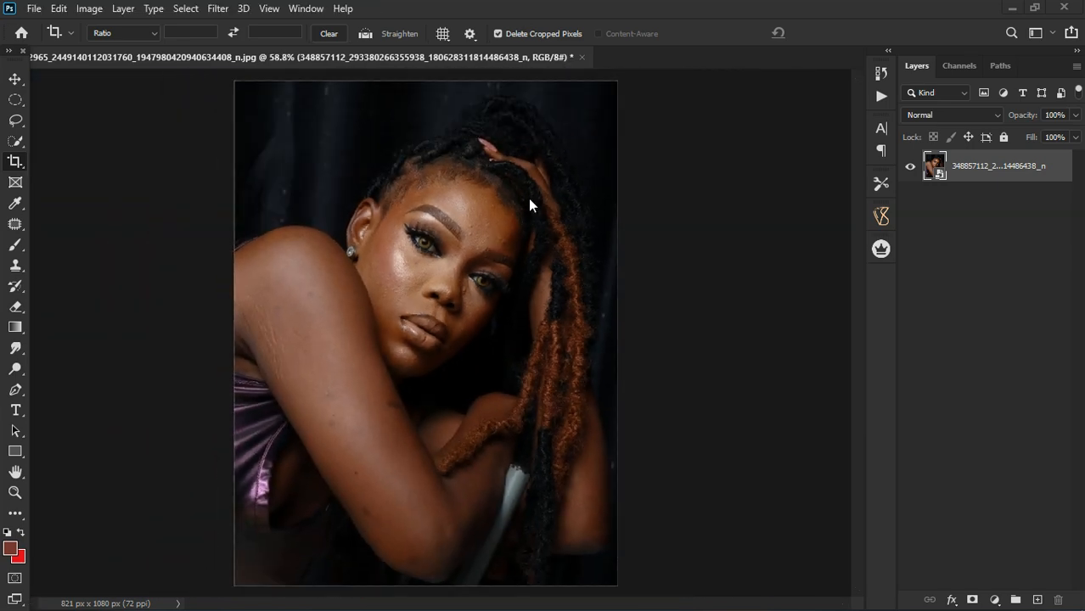
# Step: Rasterize the portrait's smart object layer and activate the Move tool
pyautogui.rightClick(985, 174)
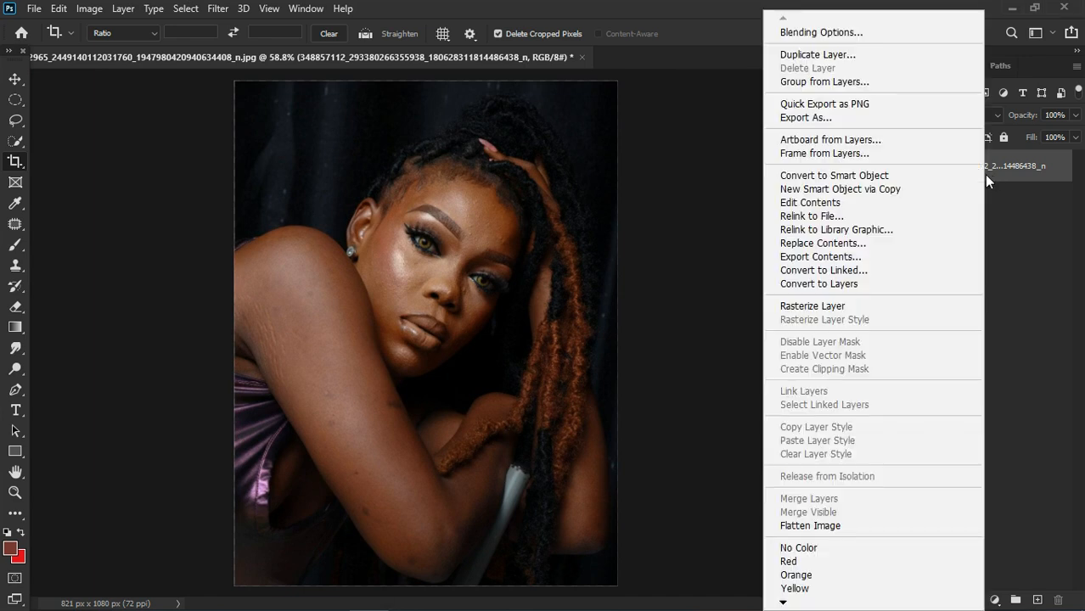
pyautogui.click(843, 303)
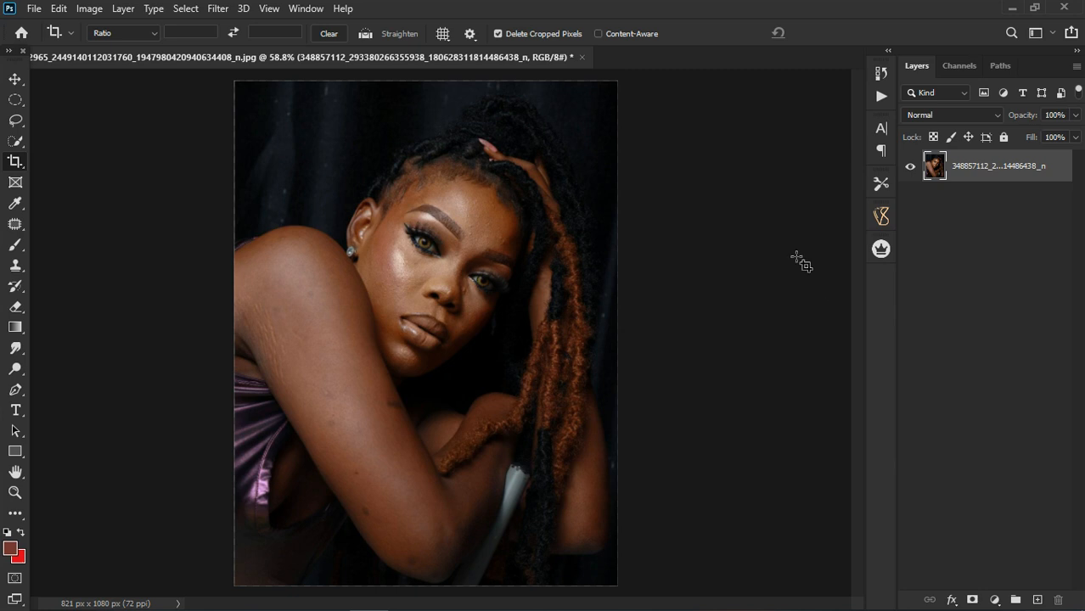
pyautogui.click(12, 81)
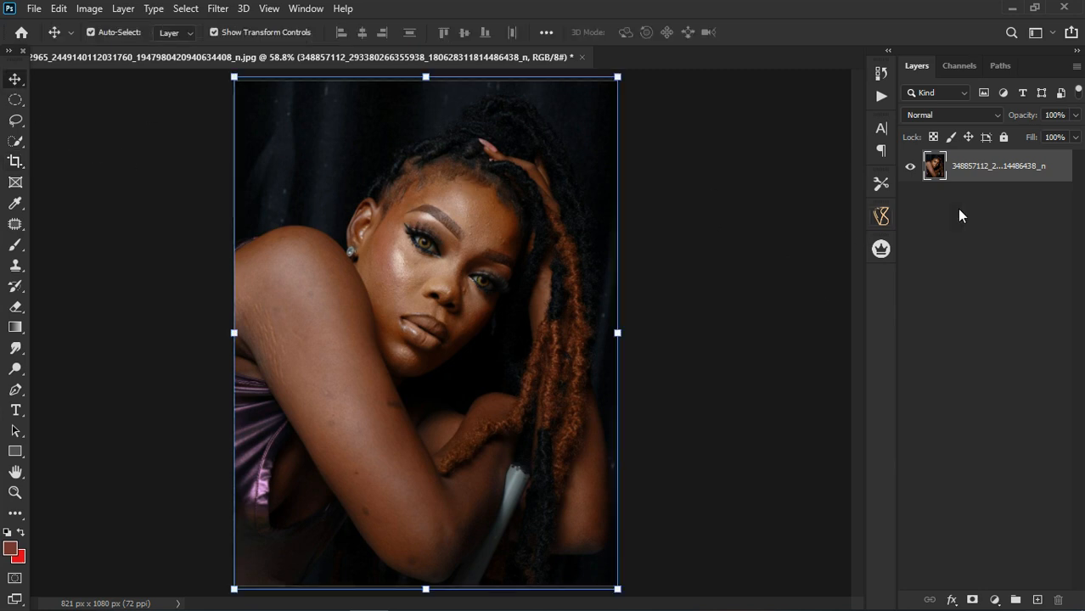
# Step: Duplicate the portrait layer and apply a High Pass filter with a 2.5-pixel radius to the copy
pyautogui.hotkey('ctrl', 'j')
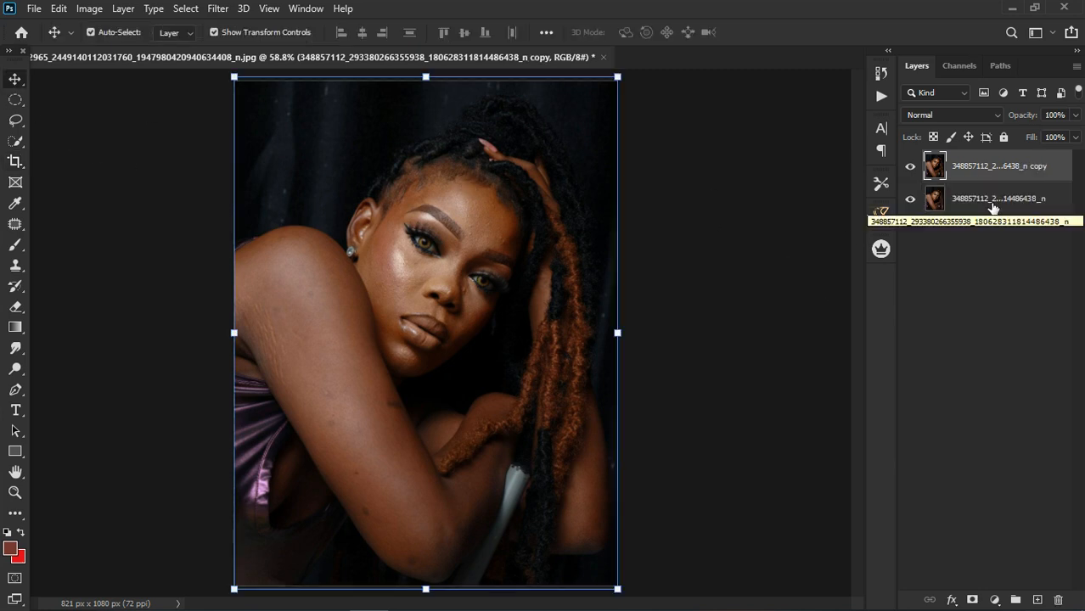
pyautogui.click(216, 10)
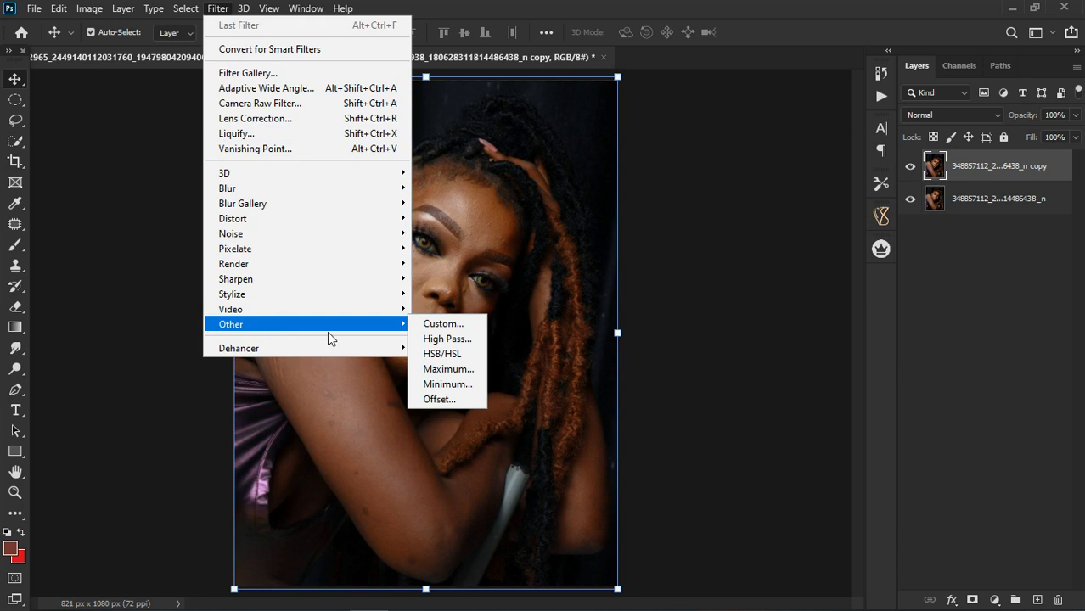
pyautogui.click(446, 340)
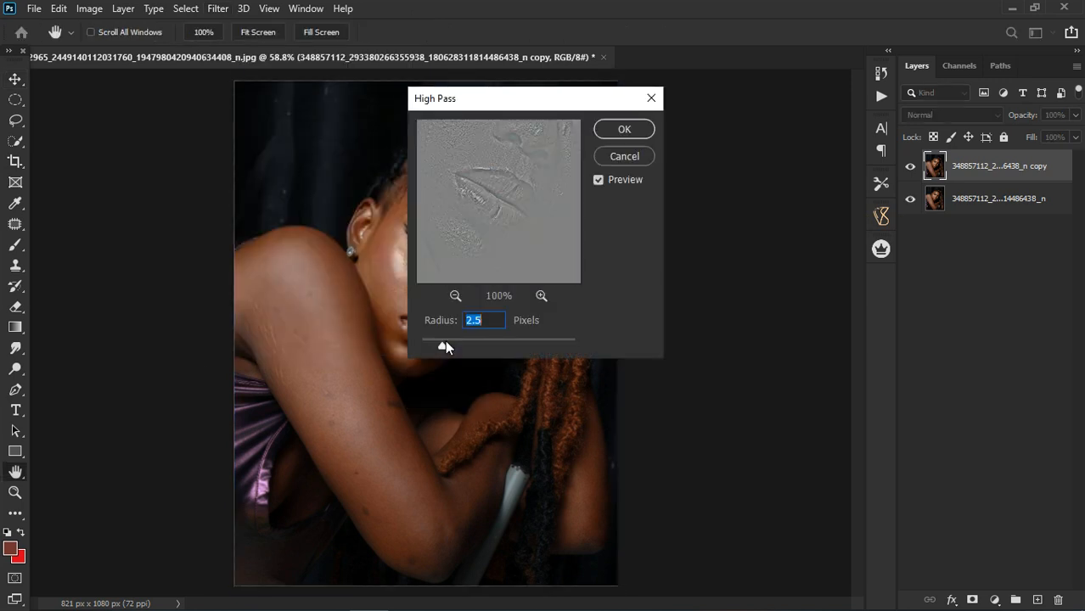
pyautogui.click(625, 129)
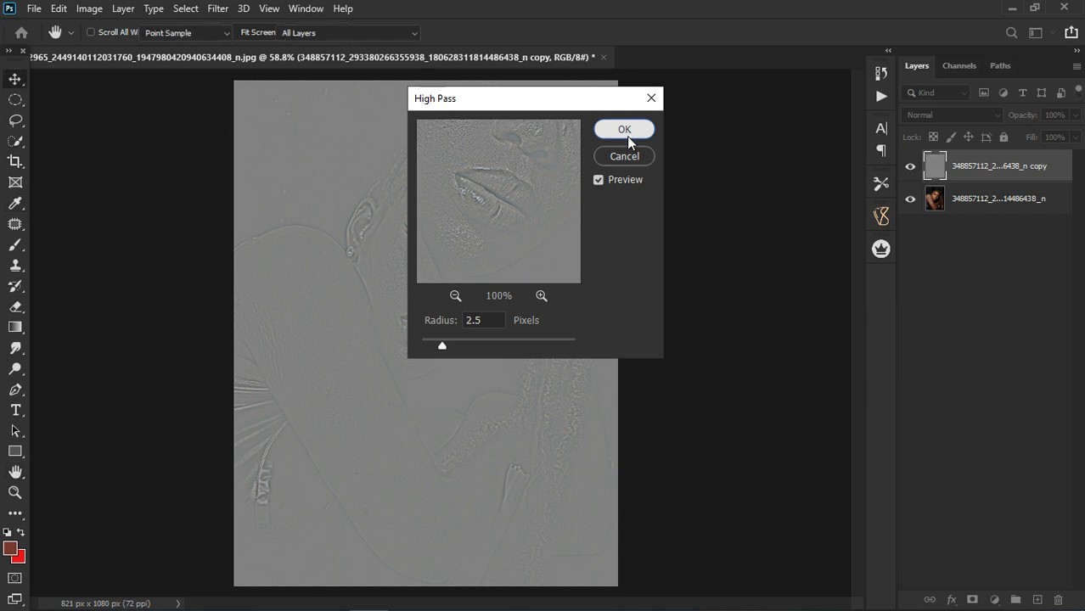
pyautogui.press('v')
# Step: Inspect the High Pass detail around the face and invert the copied layer
pyautogui.scroll(5, 438, 340)
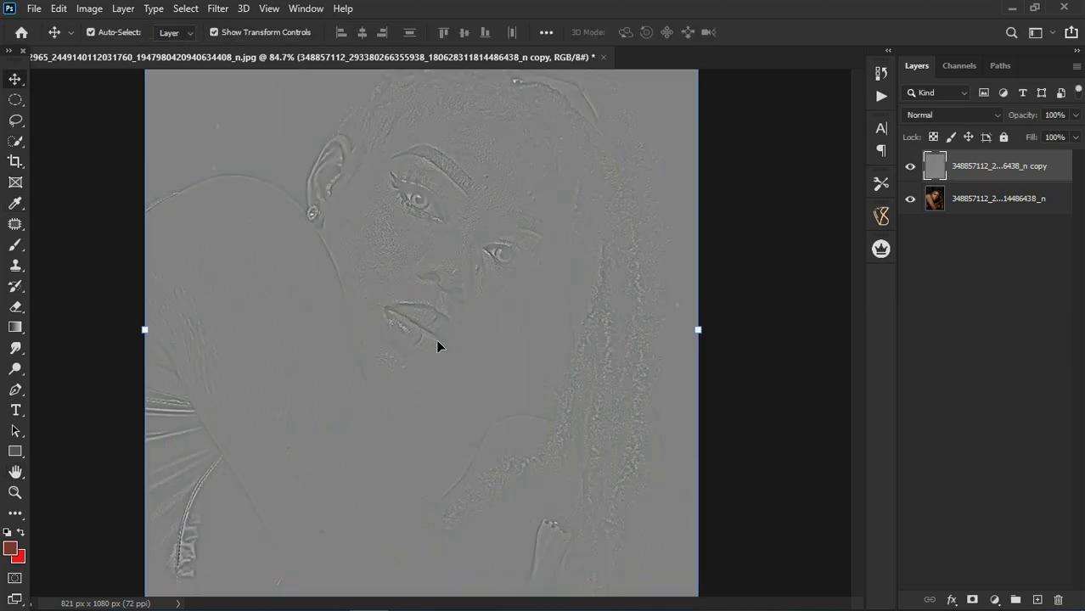
pyautogui.scroll(-4, 441, 326)
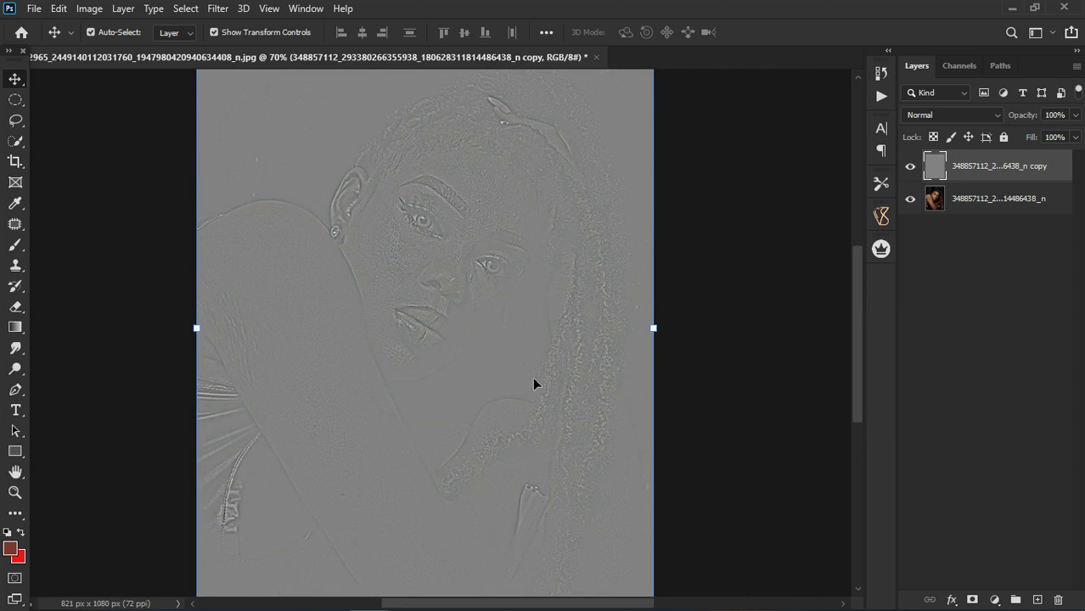
pyautogui.scroll(4, 454, 172)
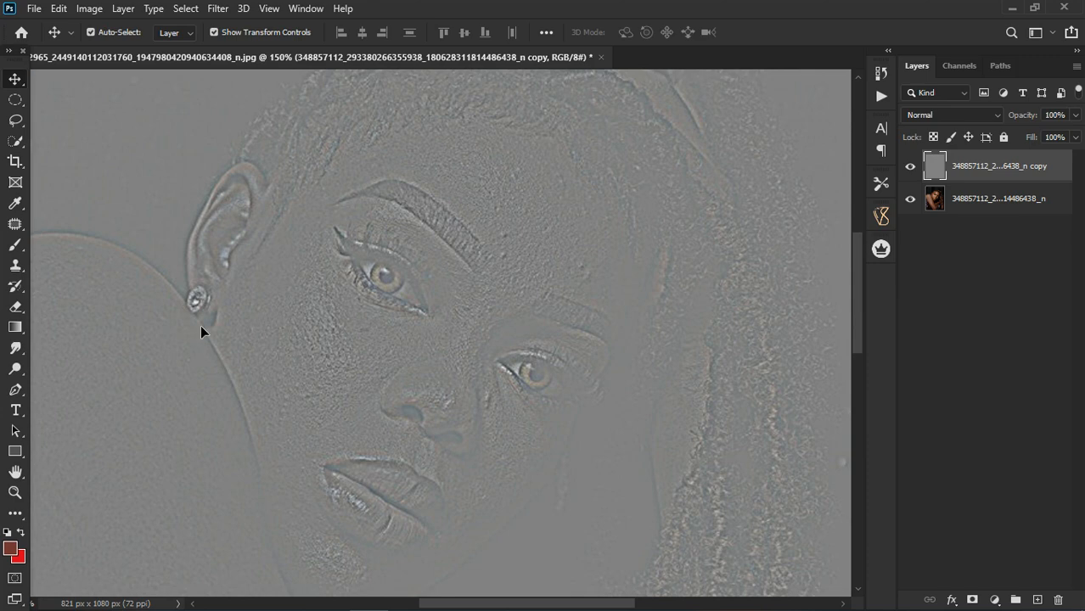
pyautogui.scroll(-4, 512, 223)
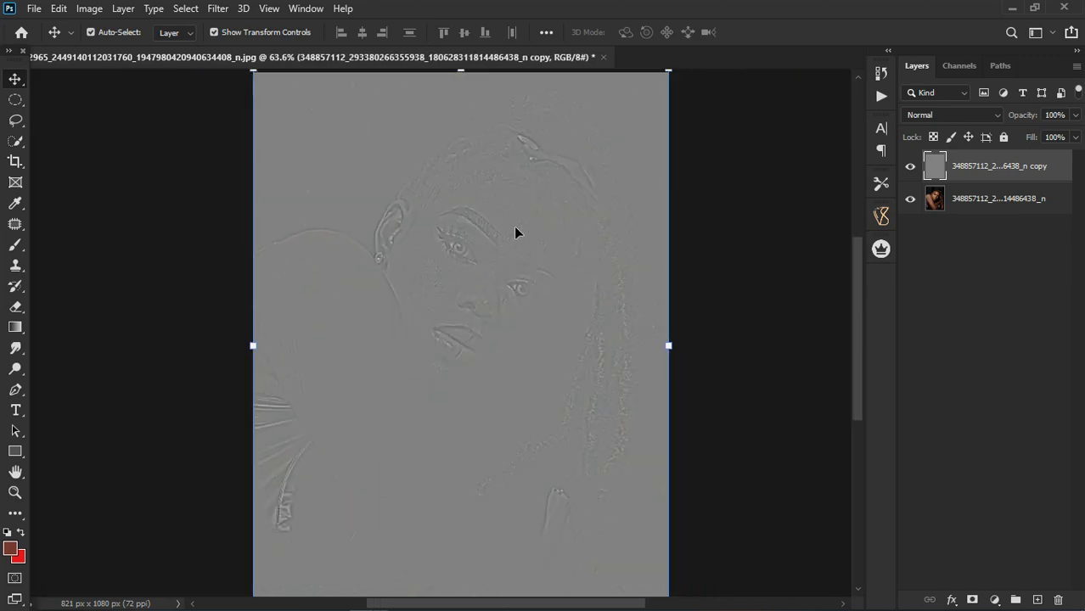
pyautogui.scroll(-1, 514, 224)
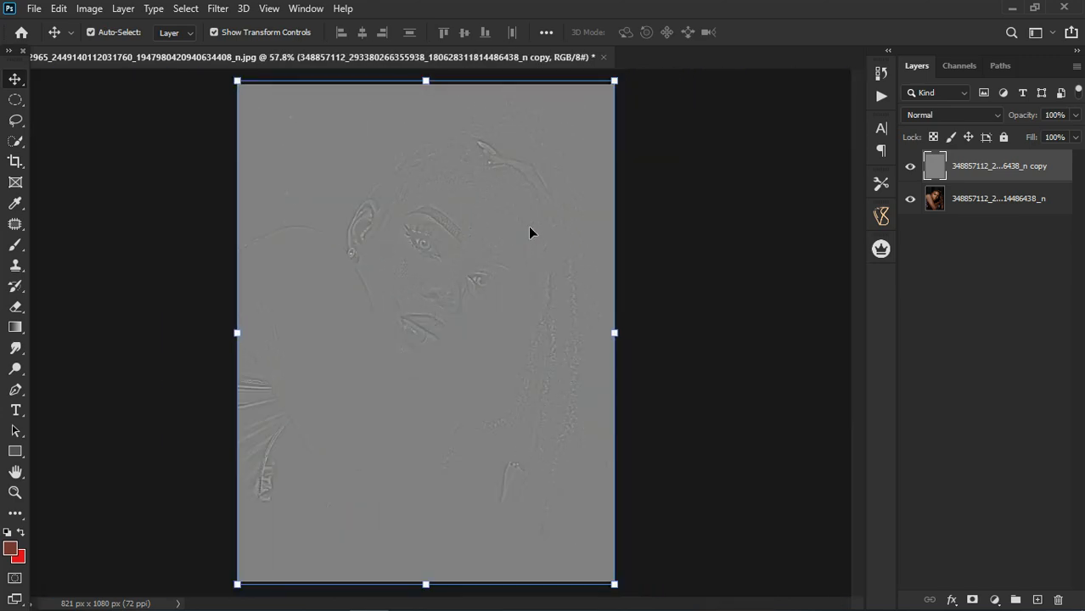
pyautogui.hotkey('ctrl', 'i')
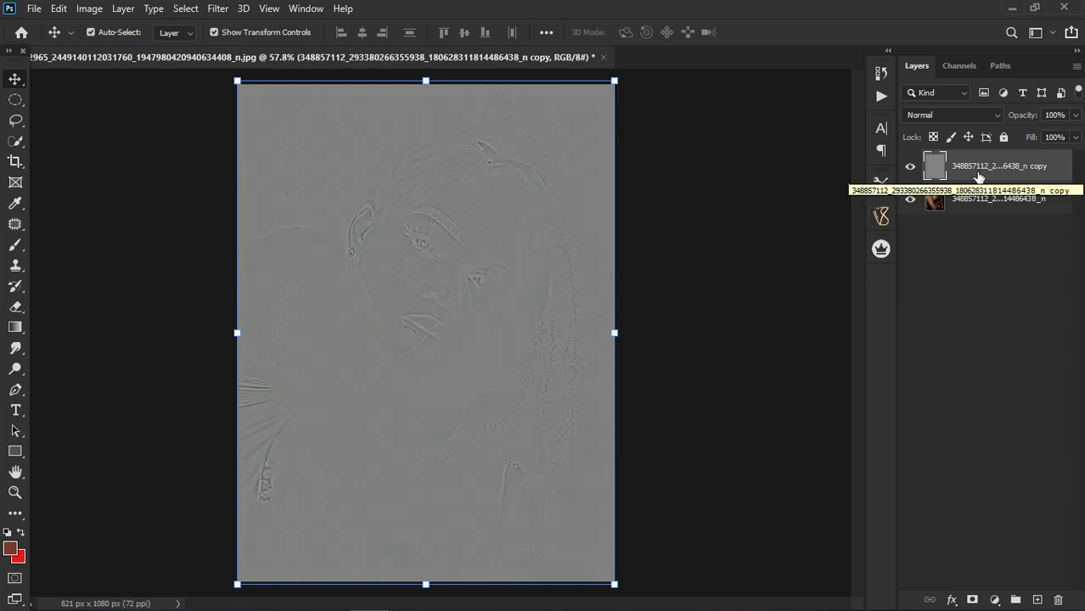
pyautogui.scroll(2, 496, 227)
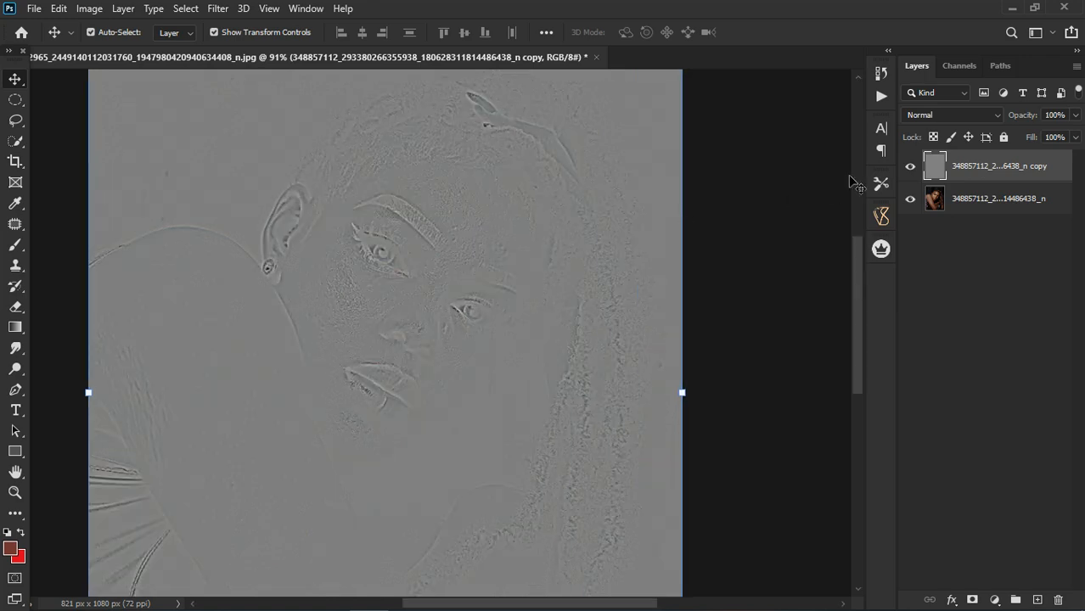
# Step: Compare the Vivid Light and Linear Light blend modes on the inverted High Pass layer
pyautogui.click(943, 115)
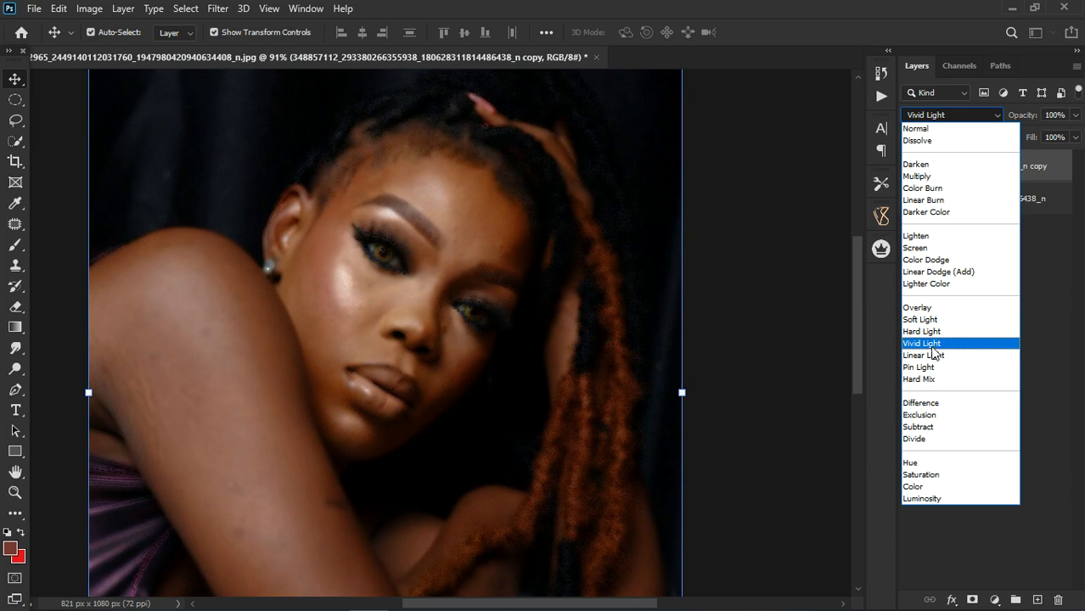
pyautogui.click(1034, 291)
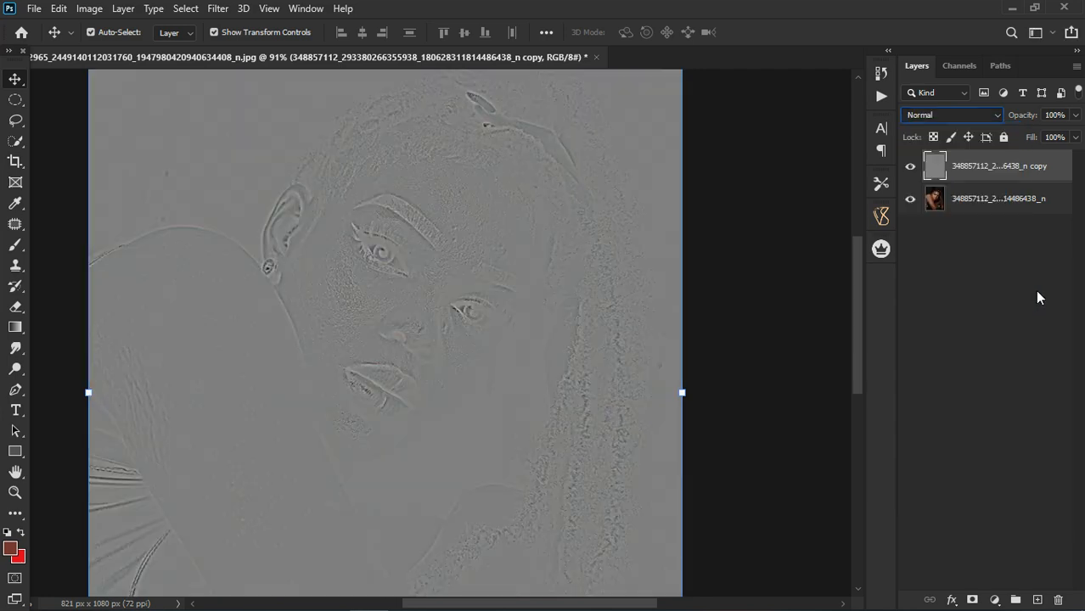
pyautogui.click(955, 117)
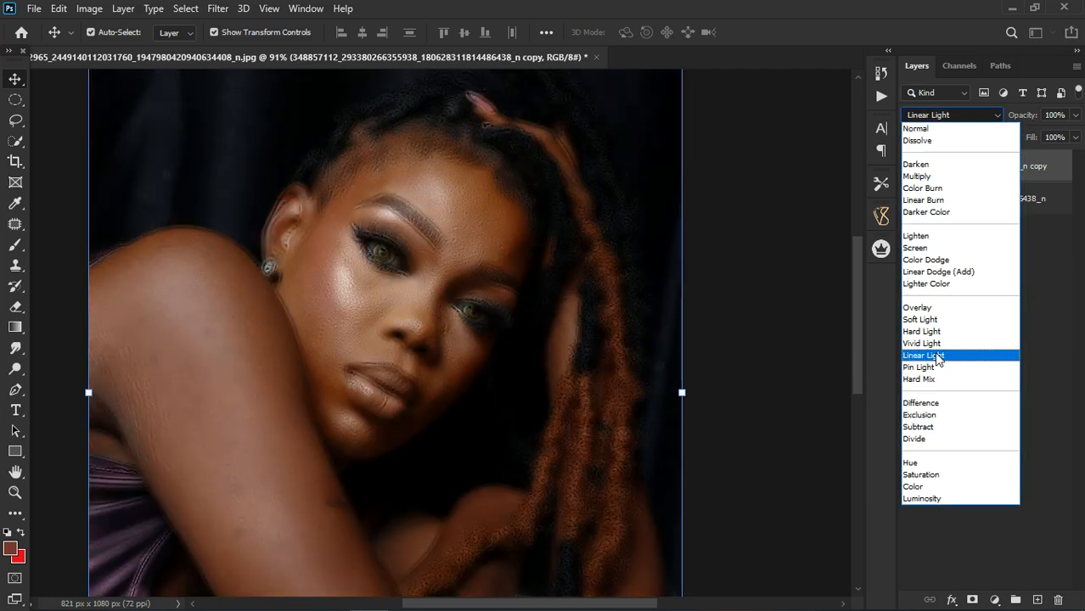
pyautogui.click(1052, 373)
# Step: Undo the inversion, the High Pass filter and the layer duplication
pyautogui.hotkey('ctrl', 'z')
pyautogui.hotkey('ctrl', 'z')
pyautogui.hotkey('ctrl', 'z')
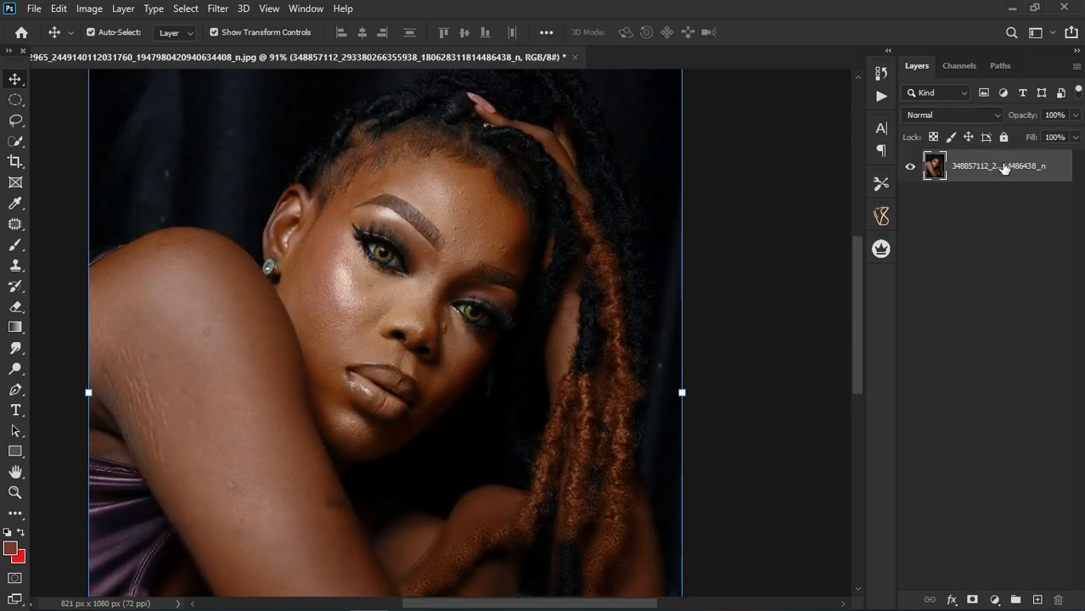
# Step: Activate the Spot Healing Brush with the Content-Aware type and enlarge its brush size to 20
pyautogui.scroll(-3, 477, 230)
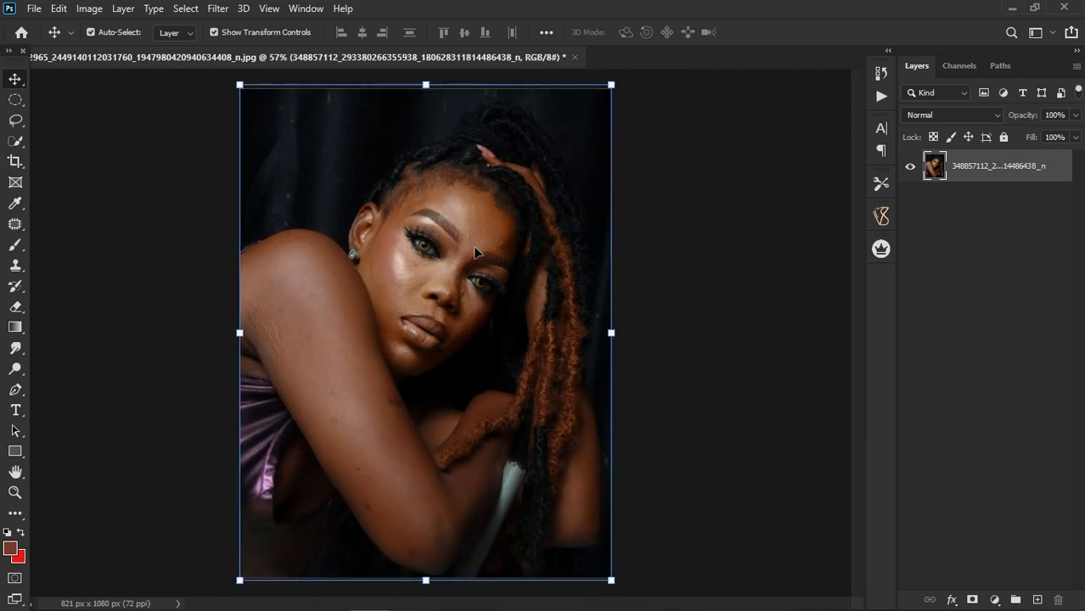
pyautogui.scroll(1, 390, 308)
pyautogui.scroll(1, 389, 308)
pyautogui.scroll(-1, 390, 308)
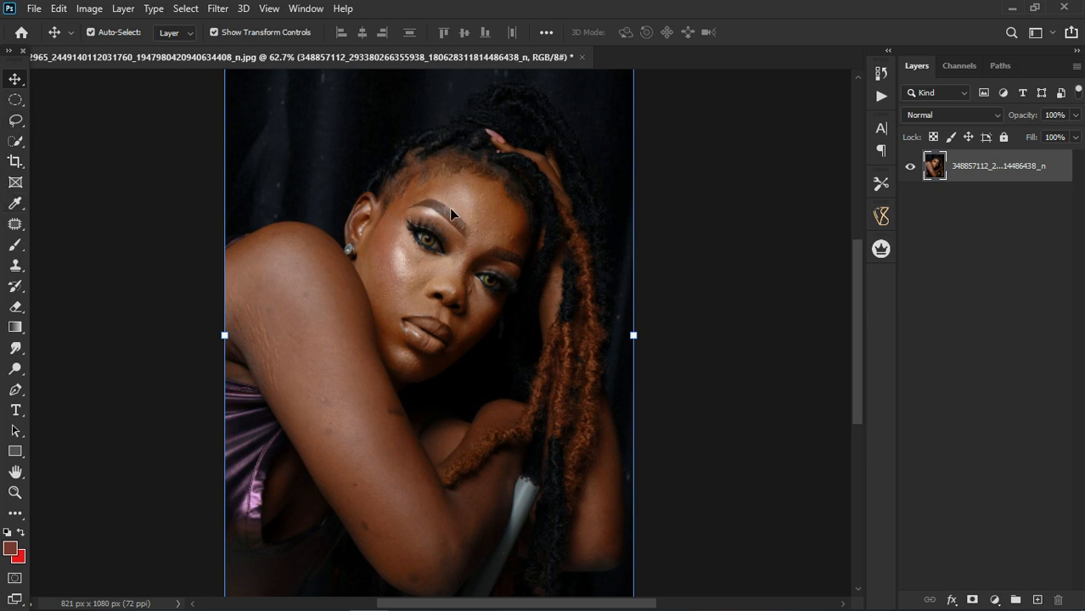
pyautogui.click(16, 268)
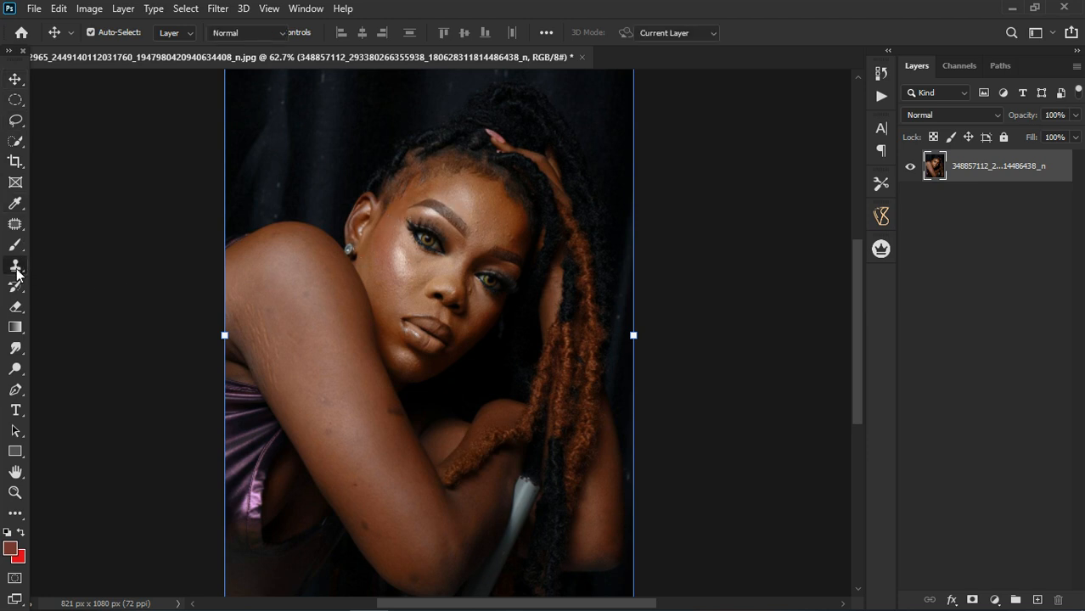
pyautogui.click(15, 223)
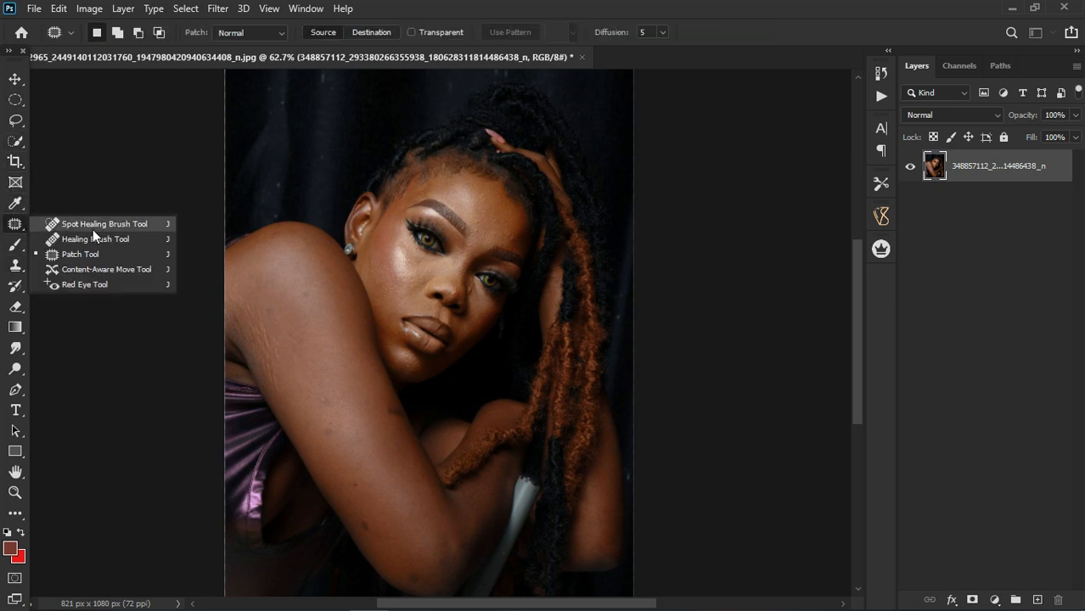
pyautogui.click(93, 227)
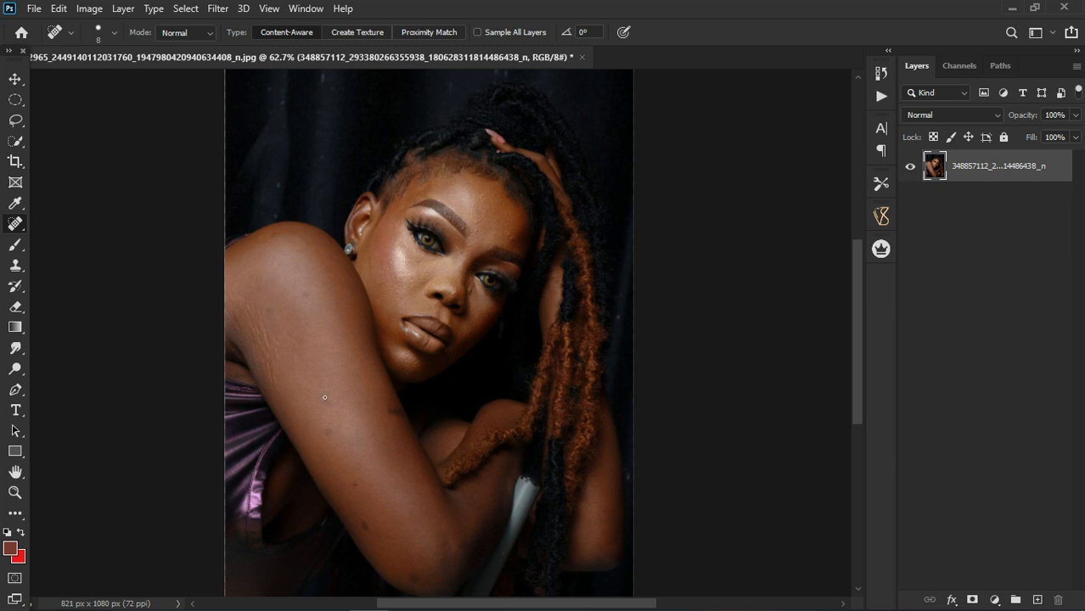
pyautogui.press(']')
pyautogui.press(']')
pyautogui.press(']')
pyautogui.scroll(3, 327, 396)
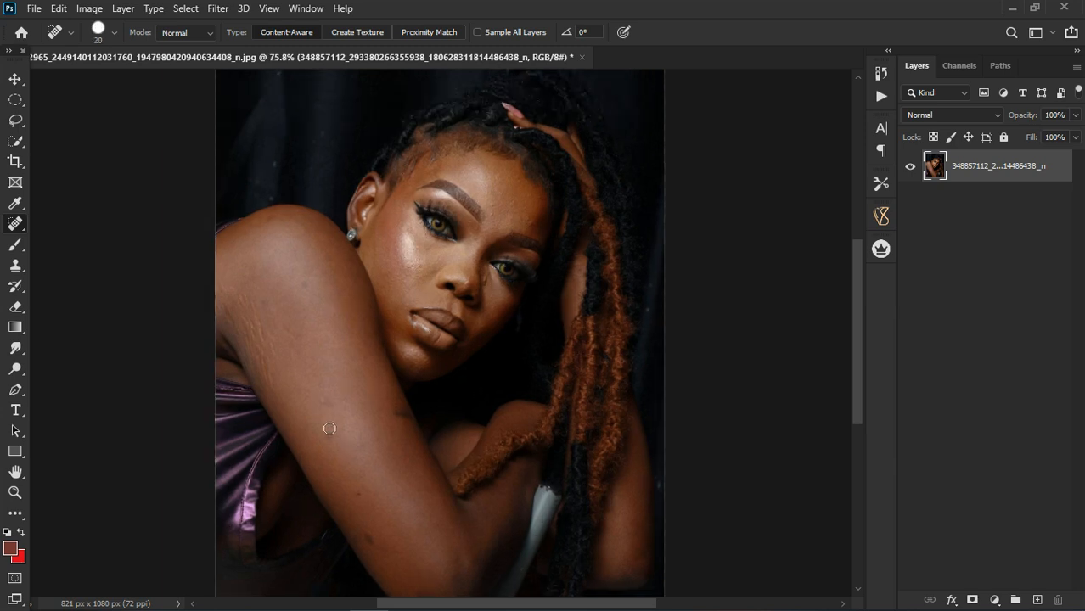
# Step: Heal the dark spots and marks along the middle of the arm with the Spot Healing Brush
pyautogui.scroll(3, 340, 451)
pyautogui.moveTo(314, 381)
pyautogui.mouseDown()
pyautogui.moveTo(352, 408)
pyautogui.moveTo(332, 443)
pyautogui.mouseUp()
pyautogui.moveTo(401, 473); pyautogui.dragTo(384, 460)
pyautogui.moveTo(440, 403); pyautogui.dragTo(459, 405)
pyautogui.moveTo(378, 528); pyautogui.dragTo(389, 545)
# Step: Heal the bumps beside the nose, on the cheek, between the eyebrows and on the forehead with the Spot Healing Brush
pyautogui.scroll(-5, 406, 436)
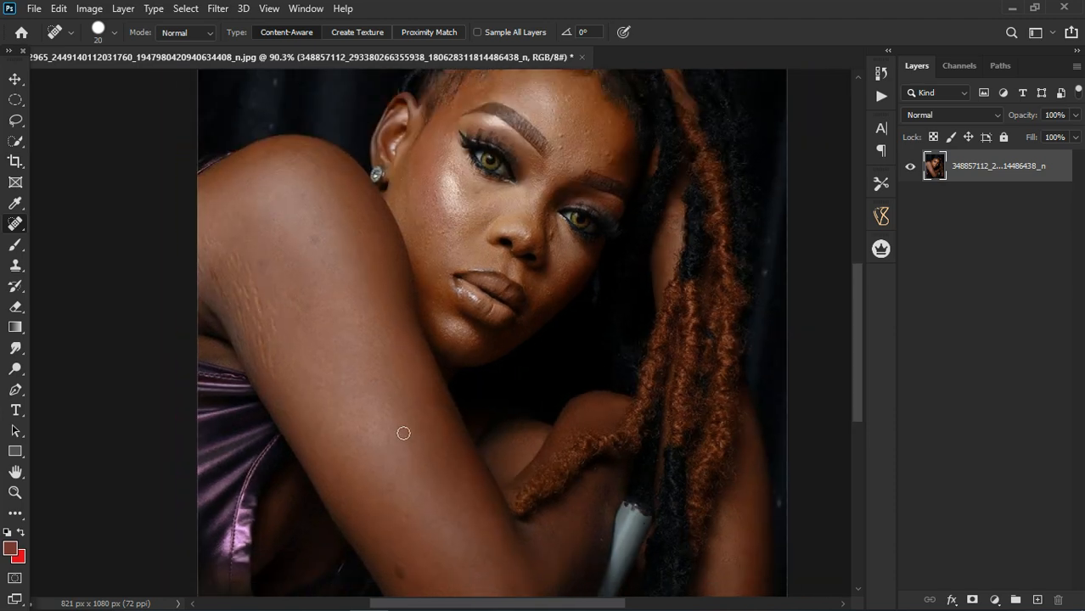
pyautogui.scroll(1, 569, 154)
pyautogui.scroll(3, 570, 154)
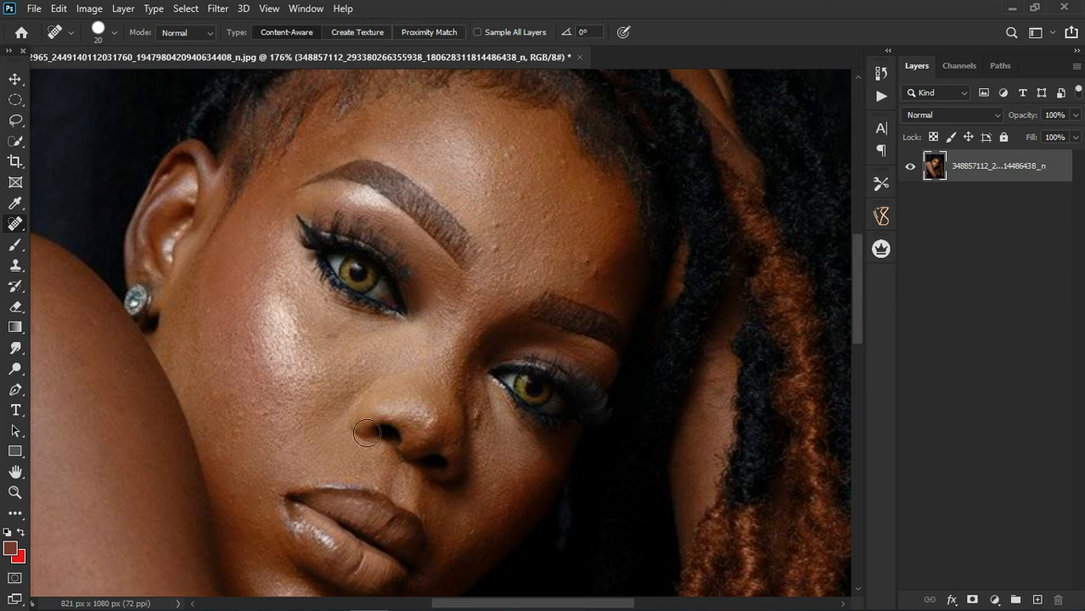
pyautogui.click(479, 418)
pyautogui.click(492, 473)
pyautogui.click(582, 267)
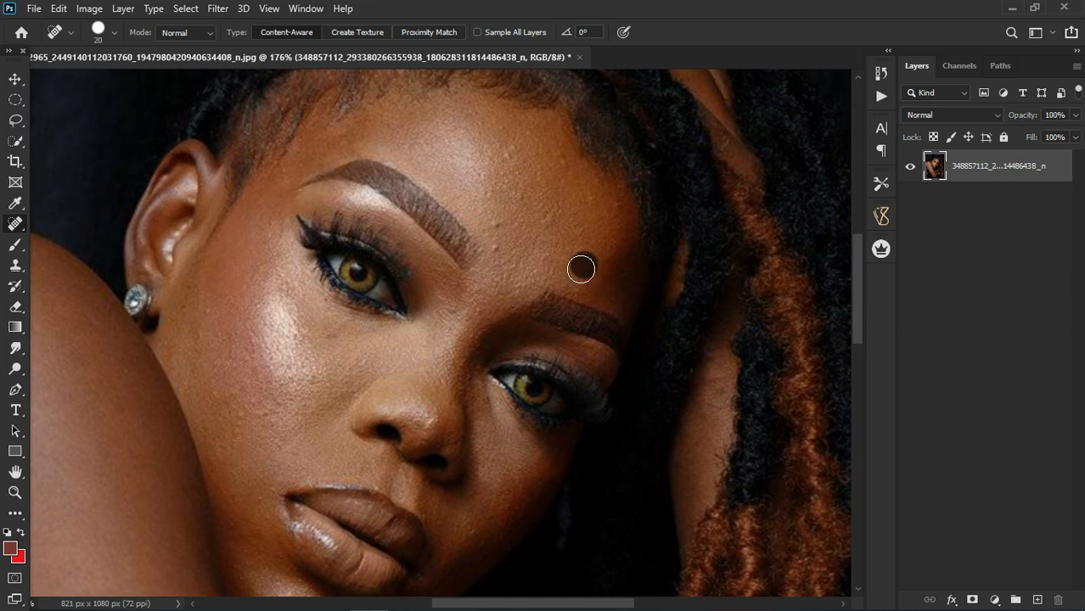
pyautogui.click(505, 255)
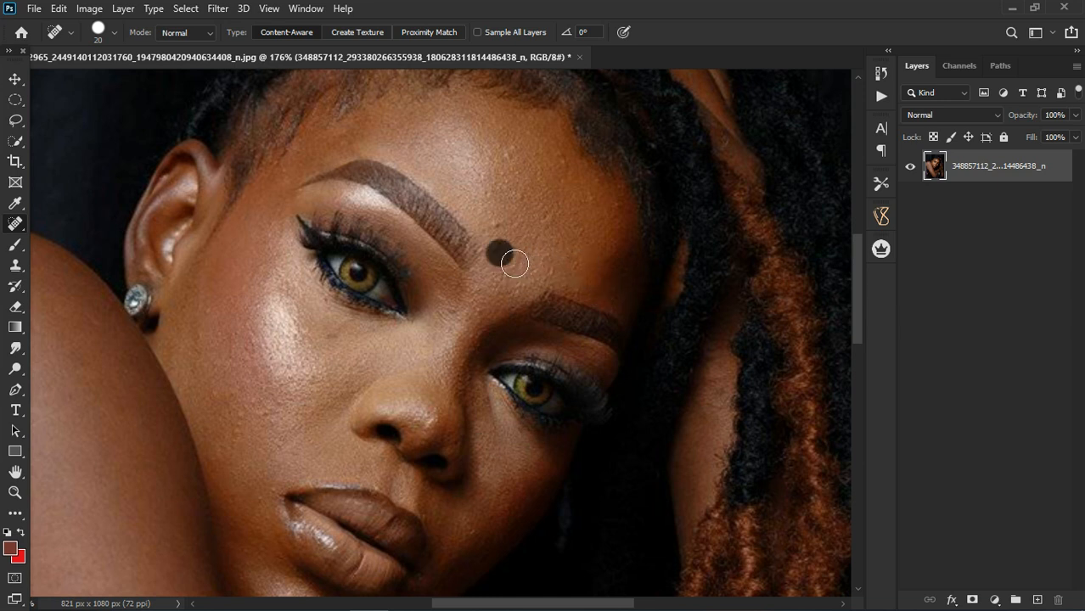
pyautogui.click(502, 223)
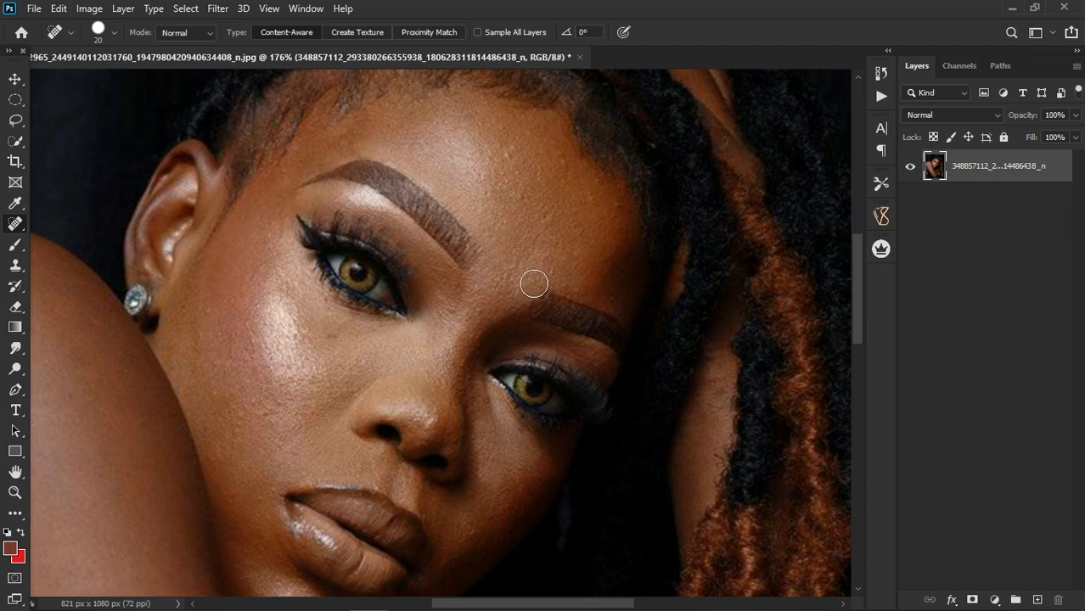
# Step: Duplicate the retouched photo layer twice and hide the original layer
pyautogui.scroll(-5, 520, 272)
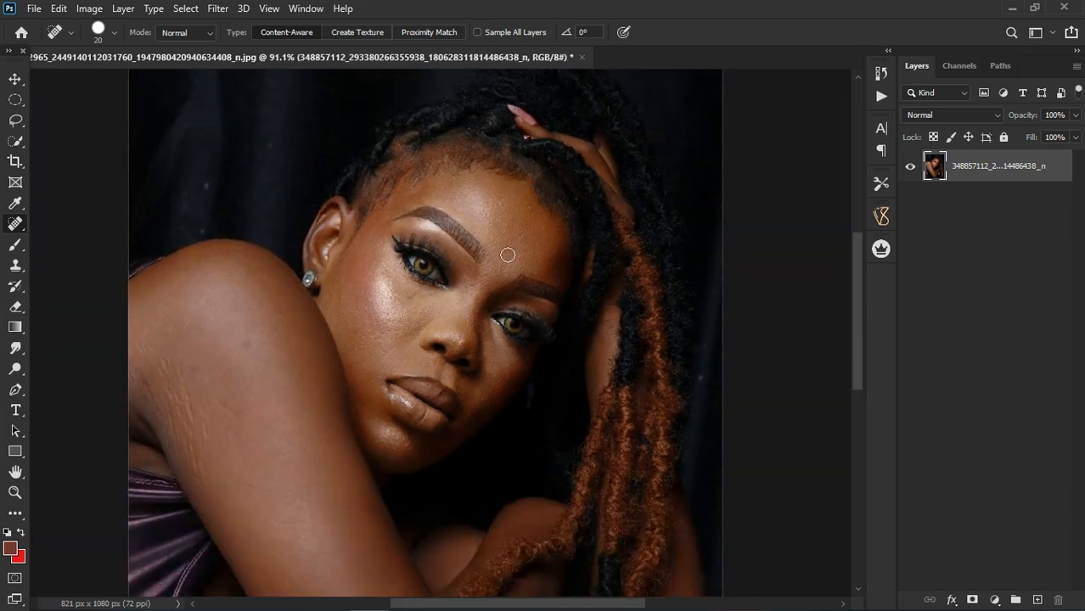
pyautogui.scroll(-3, 516, 198)
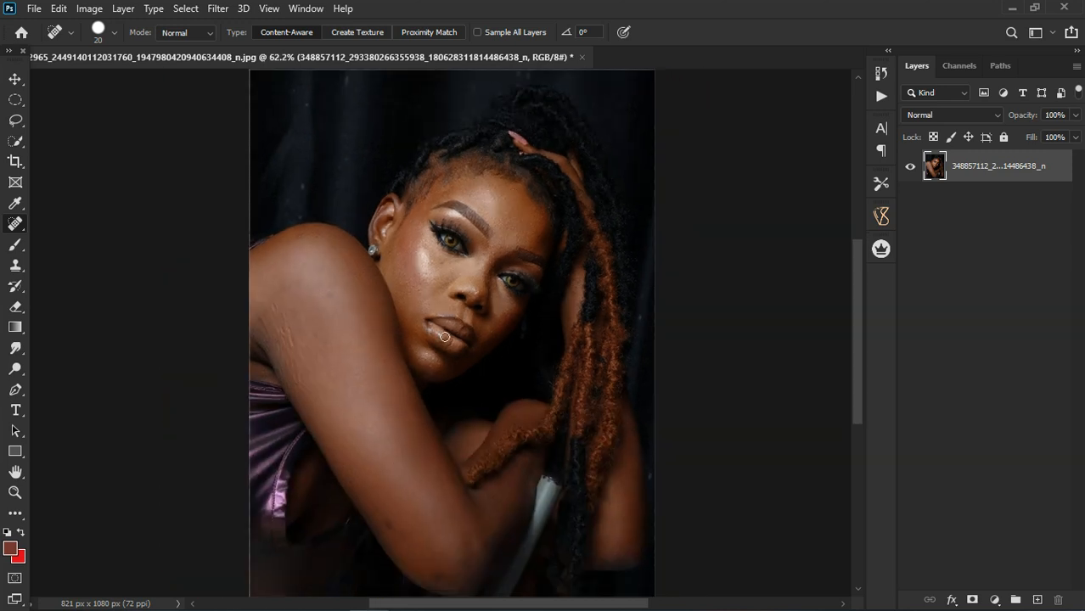
pyautogui.scroll(-1, 468, 331)
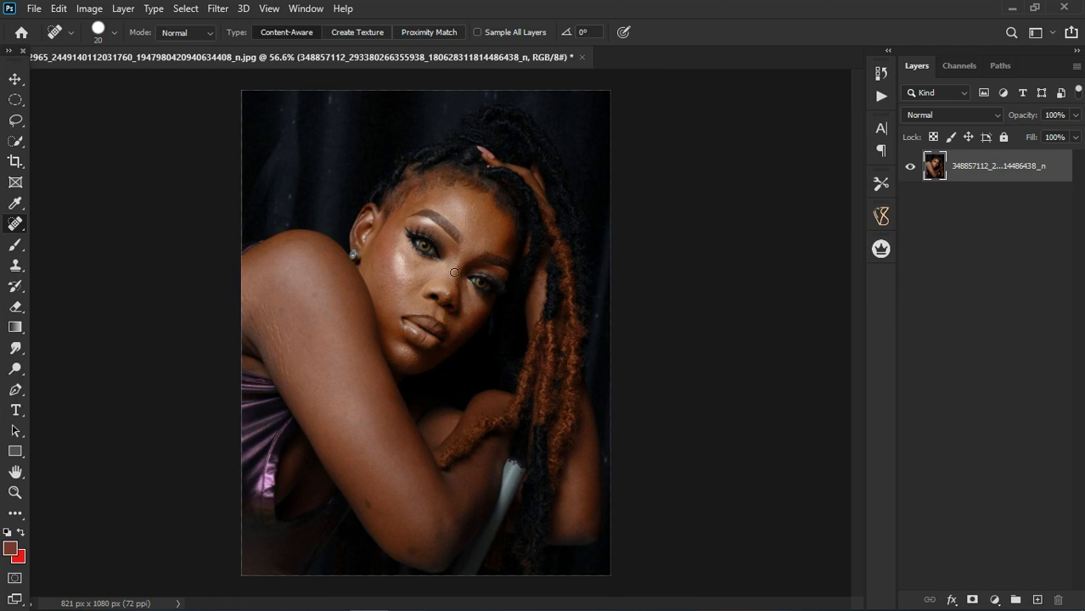
pyautogui.scroll(1, 455, 272)
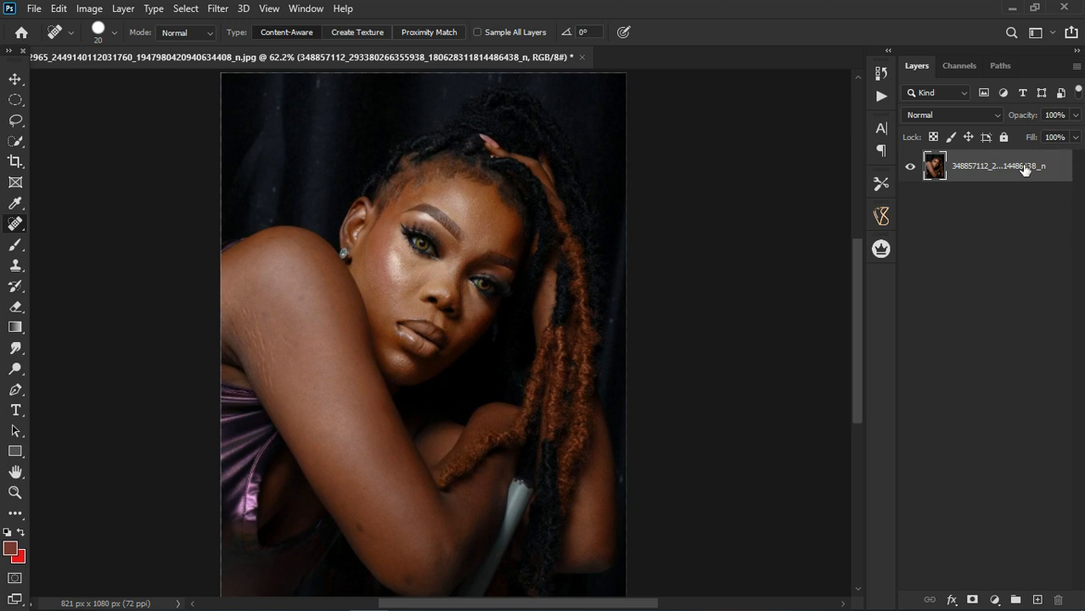
pyautogui.hotkey('ctrl', 'j')
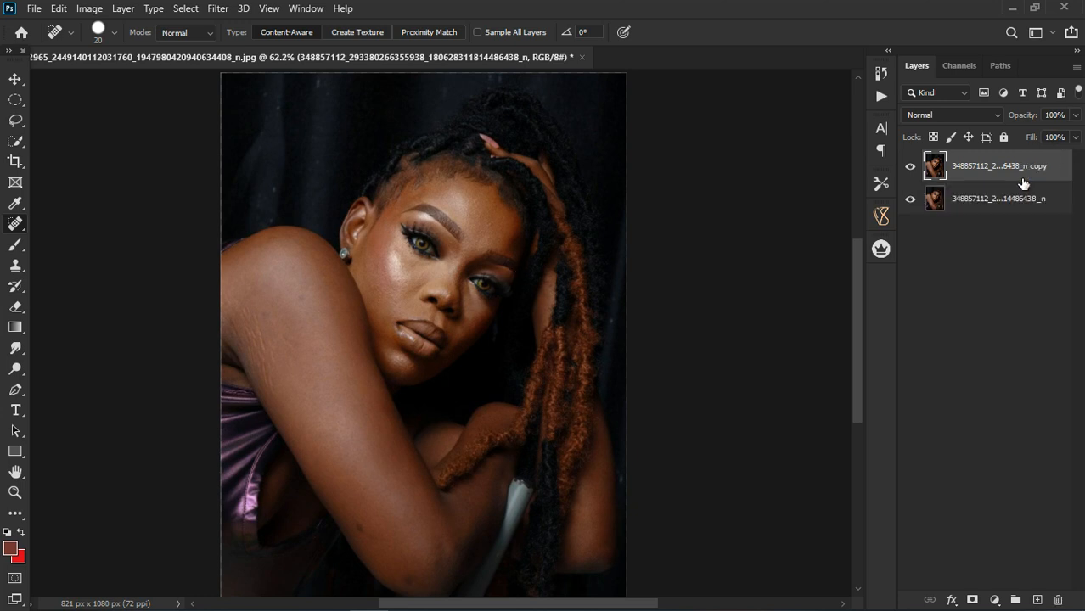
pyautogui.hotkey('ctrl', 'j')
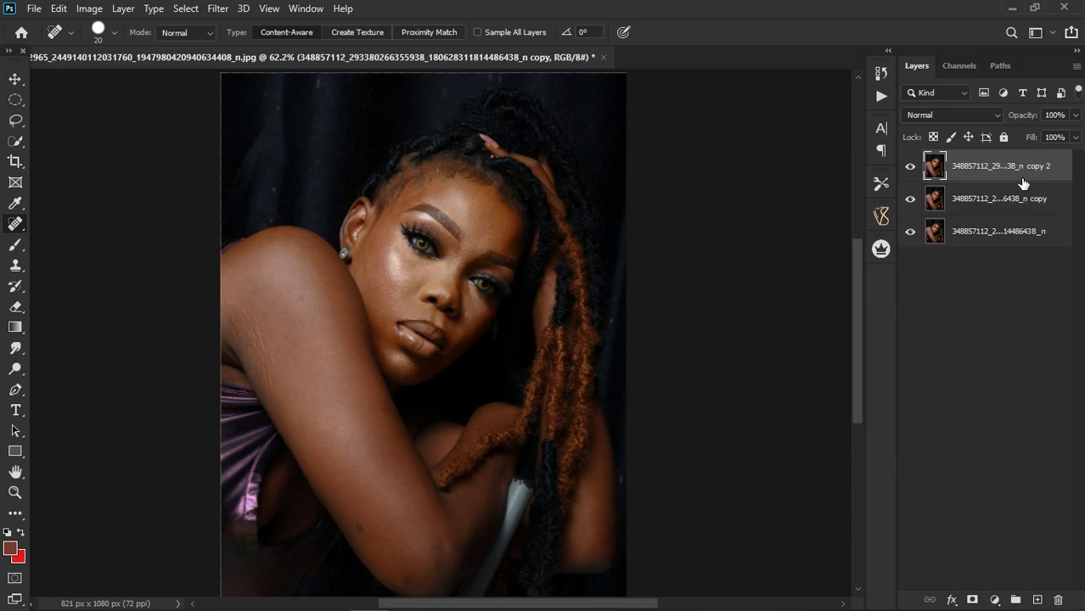
pyautogui.click(911, 235)
# Step: Rename the lower copy to "tone" and the upper copy to "texture"
pyautogui.doubleClick(982, 201)
pyautogui.write('tone')
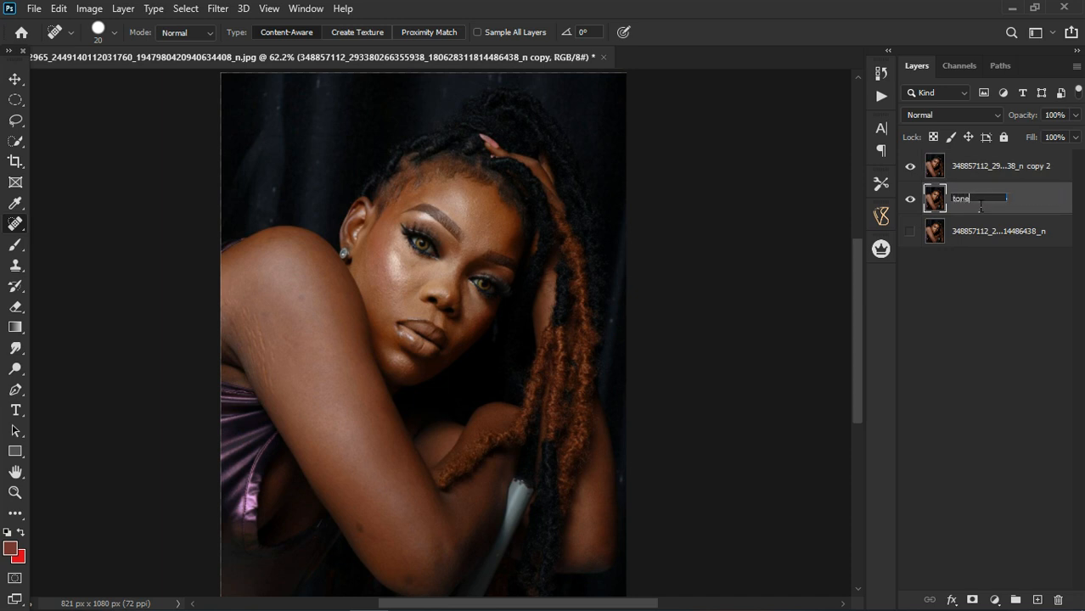
pyautogui.press('Return')
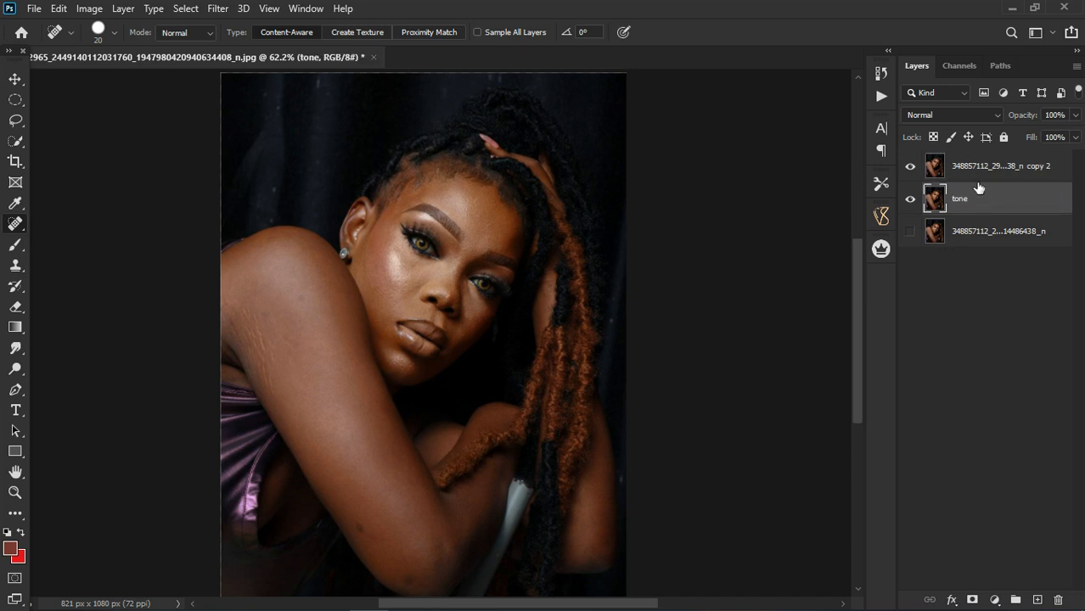
pyautogui.doubleClick(986, 168)
pyautogui.write('t')
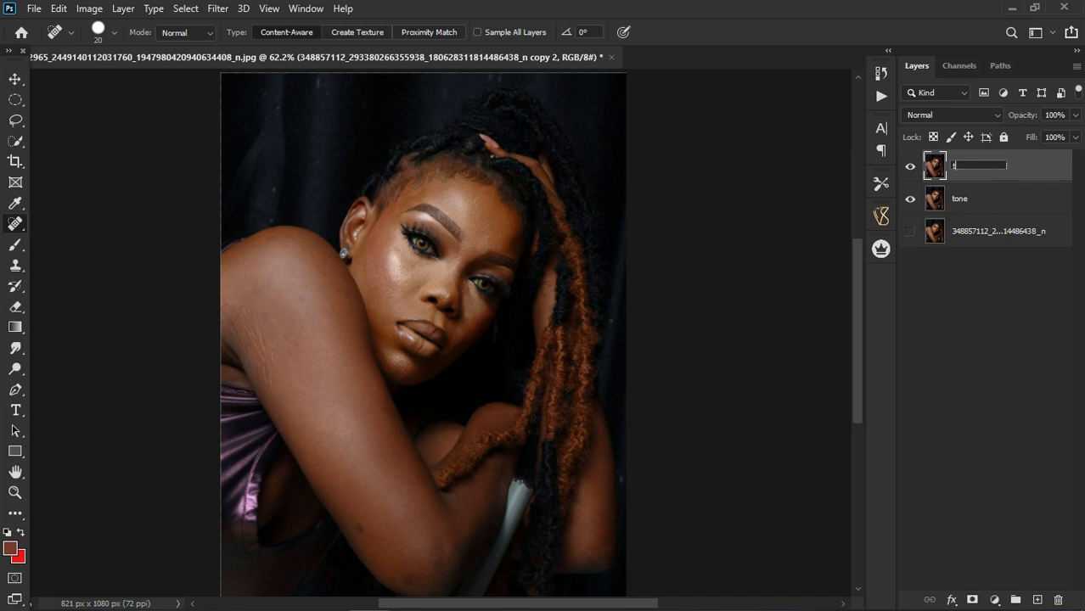
pyautogui.press('Return')
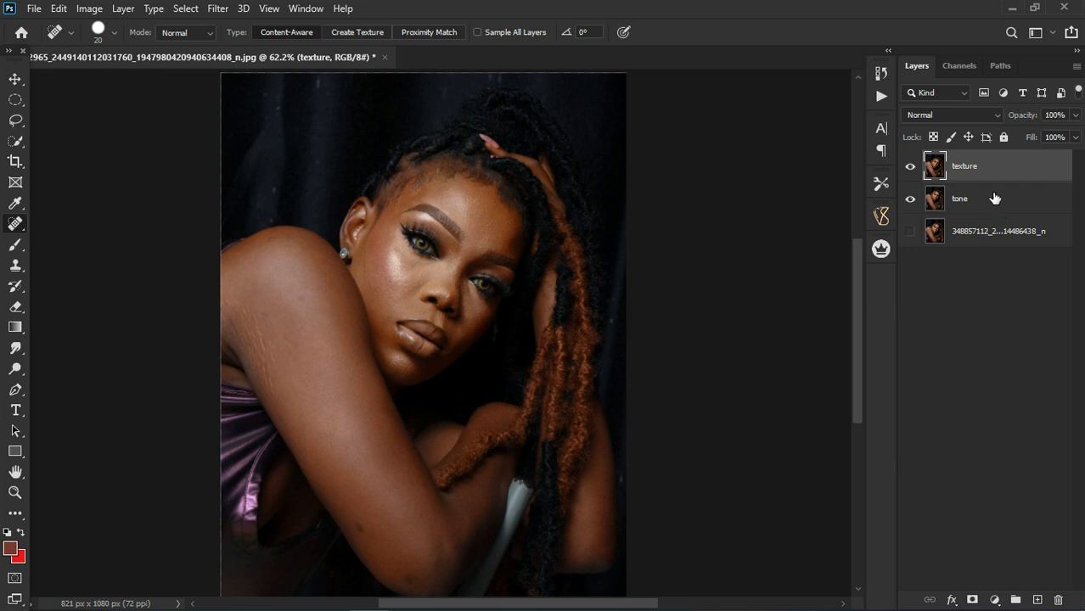
# Step: Group the texture and tone layers and name the group "freq seperation"
pyautogui.keyDown('shift'); pyautogui.click(994, 198); pyautogui.keyUp('shift')
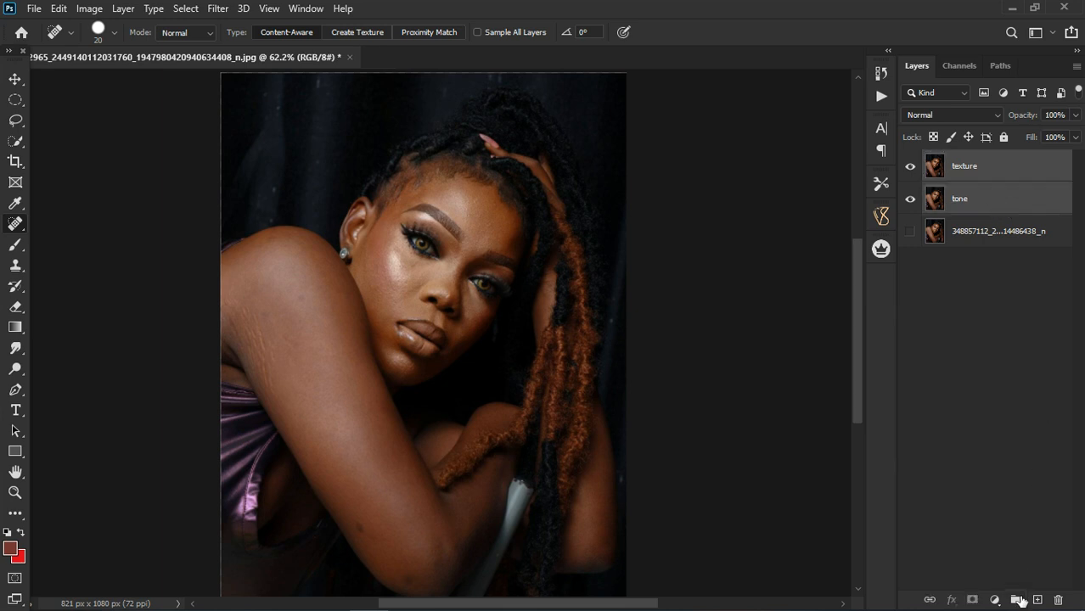
pyautogui.click(1016, 599)
pyautogui.doubleClick(982, 160)
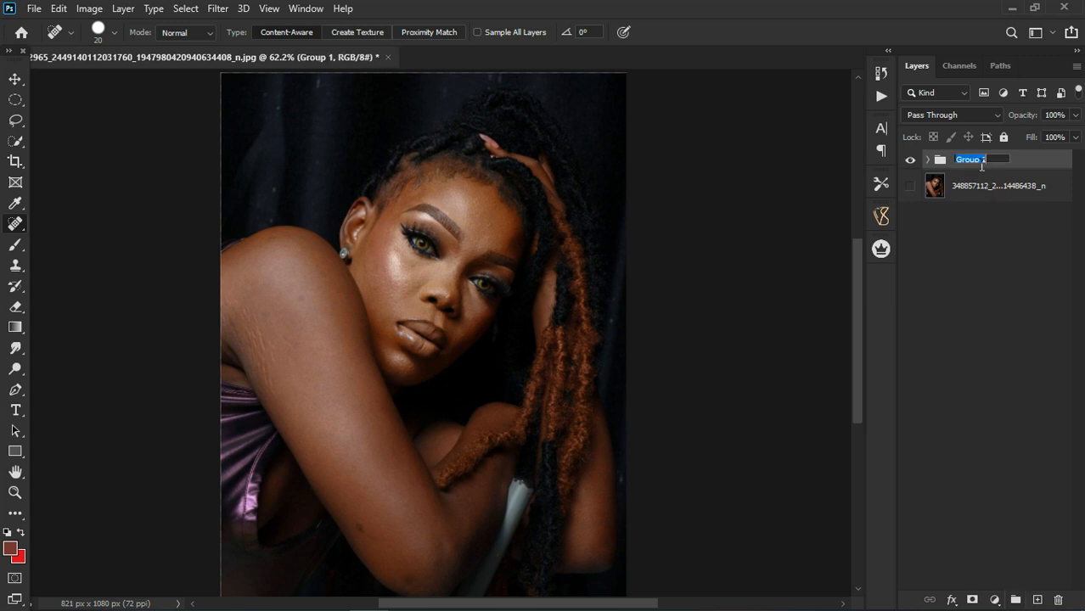
pyautogui.write('freq seperation')
pyautogui.press('Return')
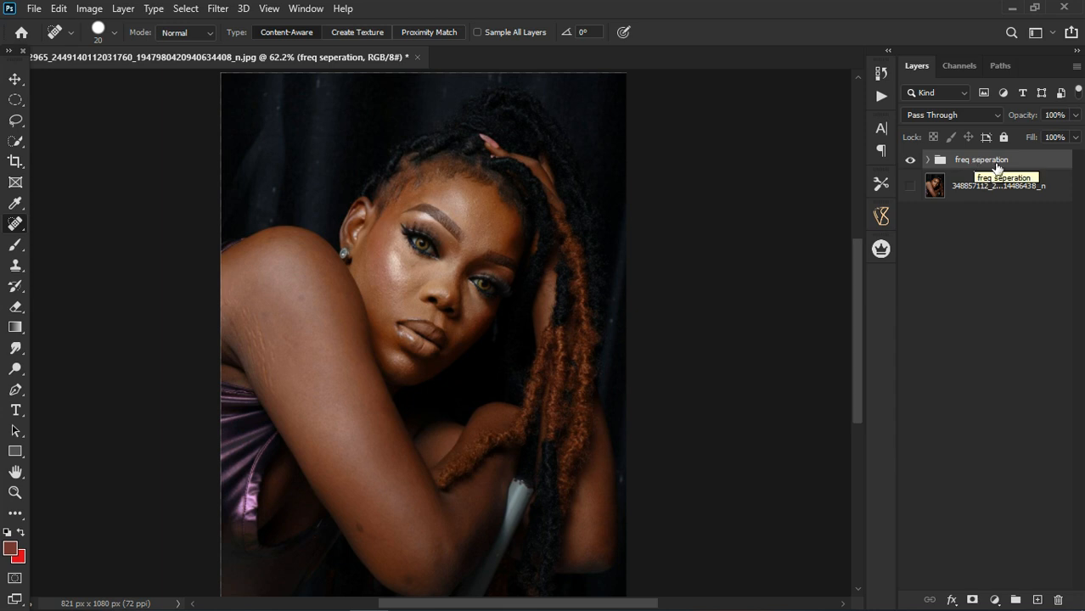
# Step: Expand the freq seperation group and isolate the tone layer for editing by hiding the texture layer
pyautogui.click(928, 160)
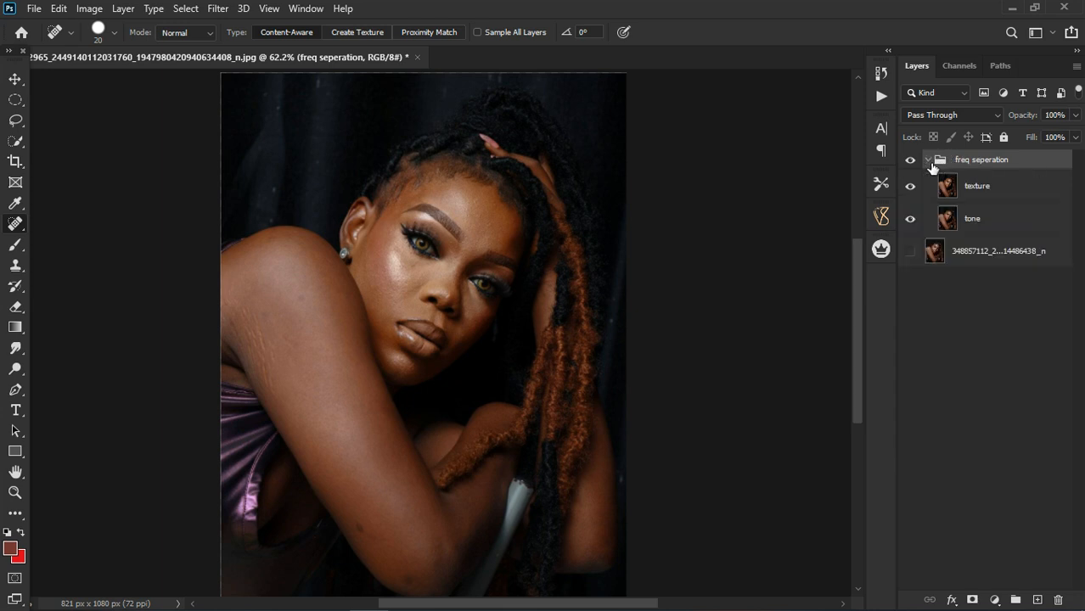
pyautogui.click(928, 160)
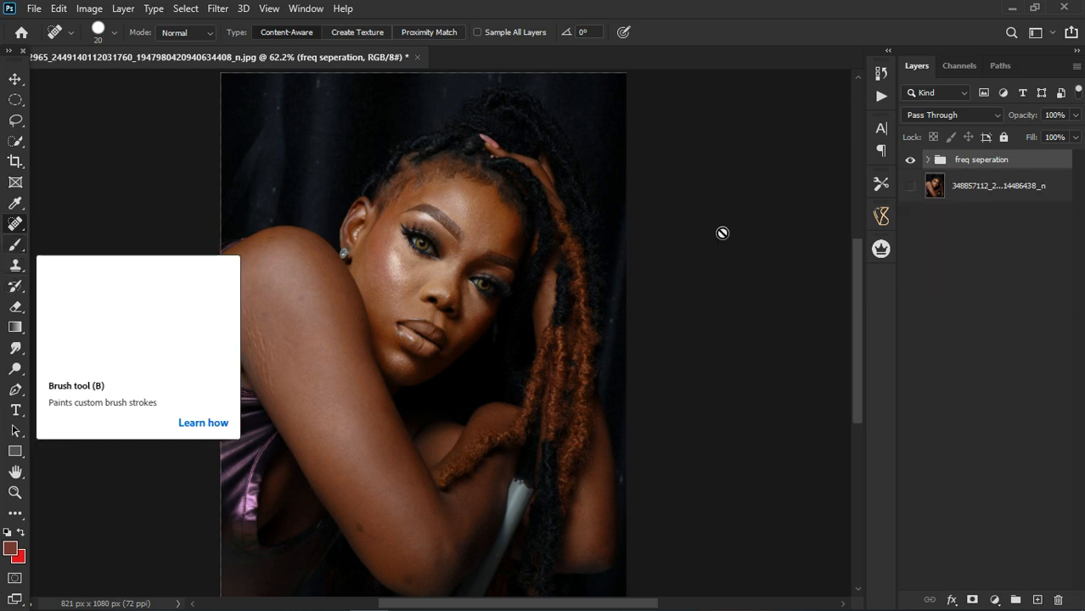
pyautogui.click(929, 161)
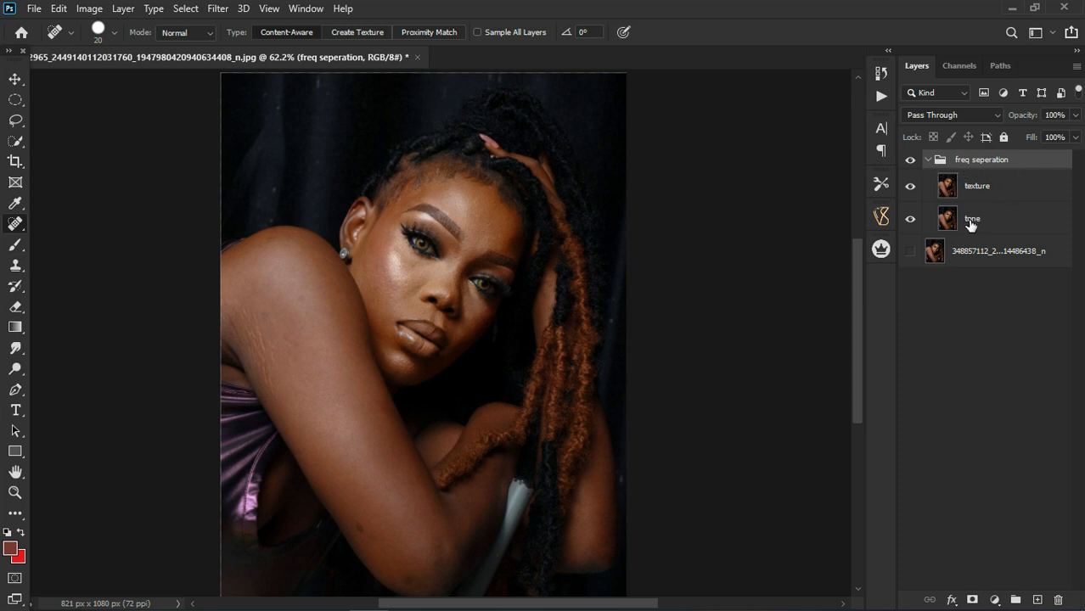
pyautogui.click(997, 228)
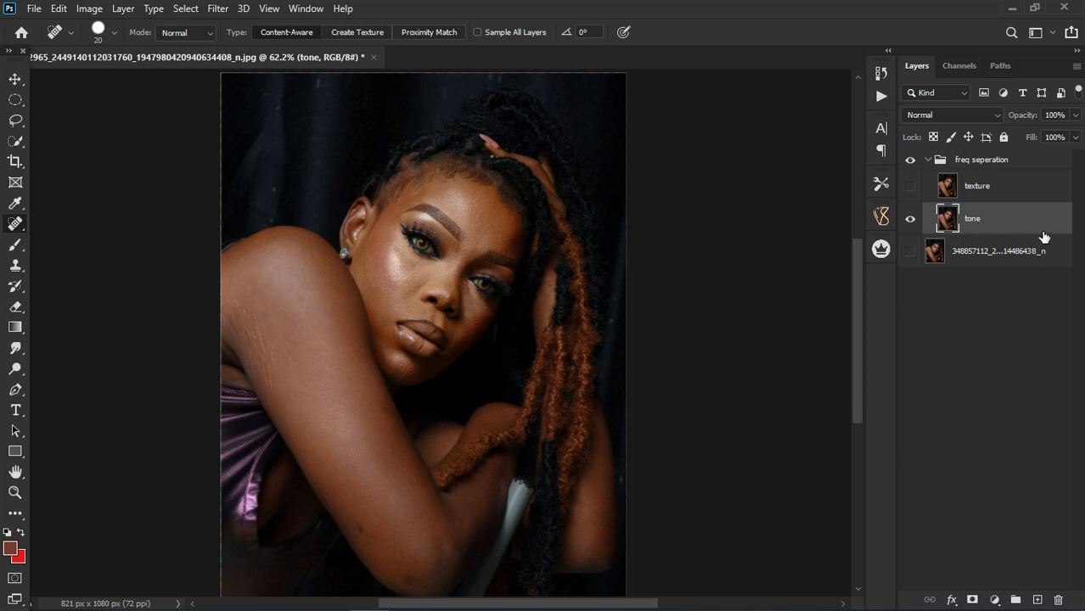
# Step: Apply a Gaussian Blur with a radius of about 3.5 pixels to the tone layer, using the cheek as the preview area
pyautogui.click(216, 9)
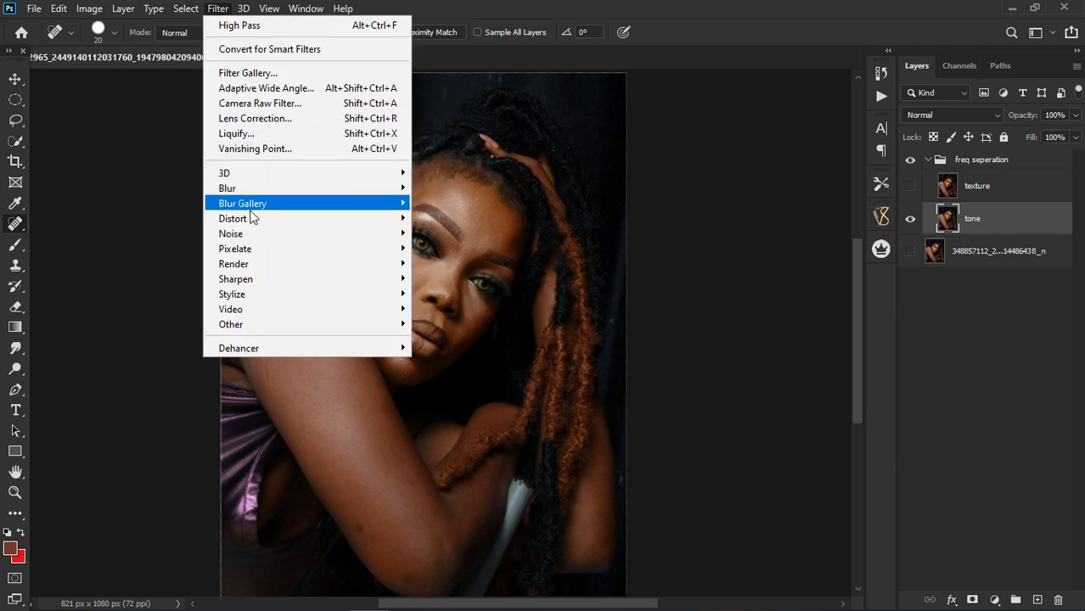
pyautogui.moveTo(242, 189)
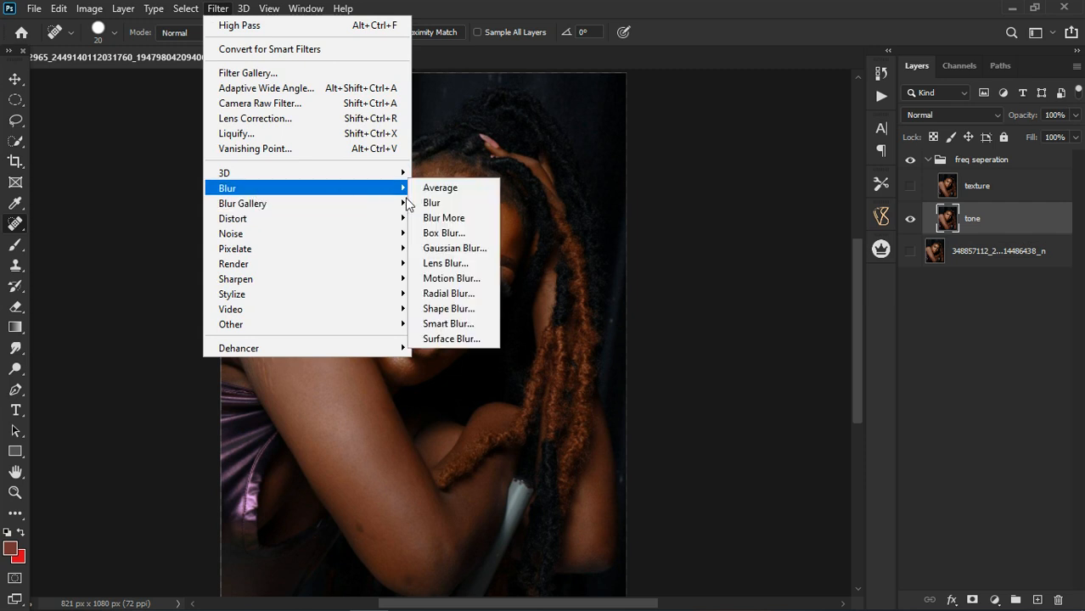
pyautogui.click(443, 249)
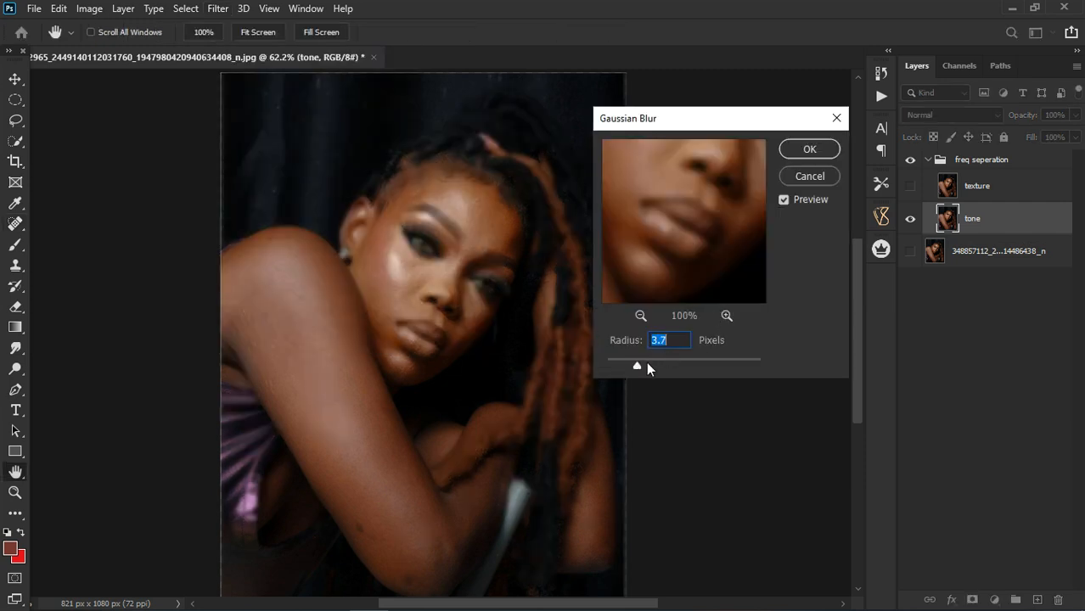
pyautogui.moveTo(637, 370); pyautogui.dragTo(602, 369)
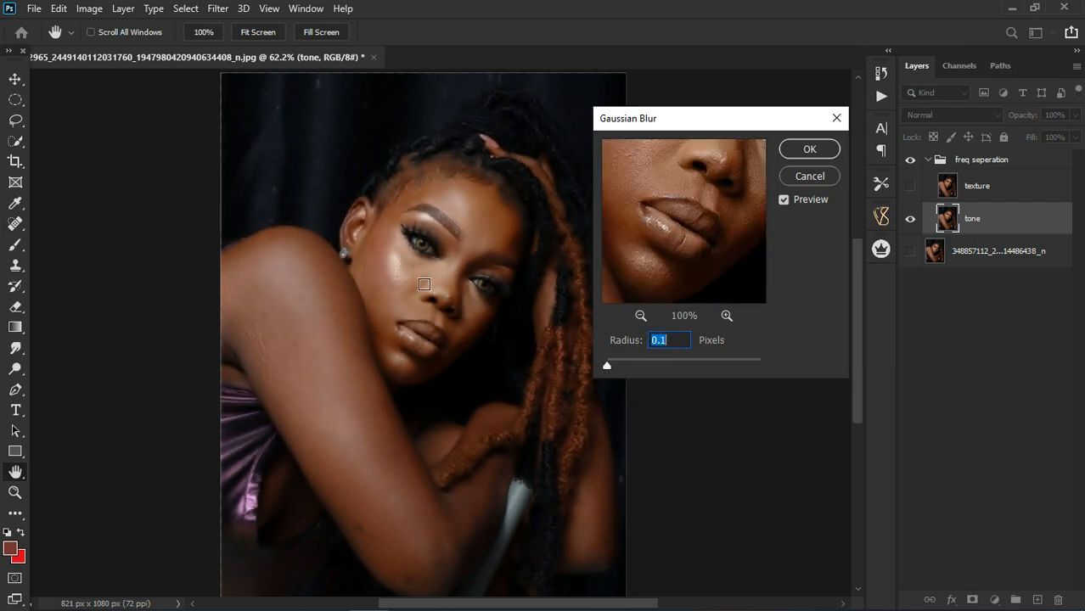
pyautogui.click(410, 265)
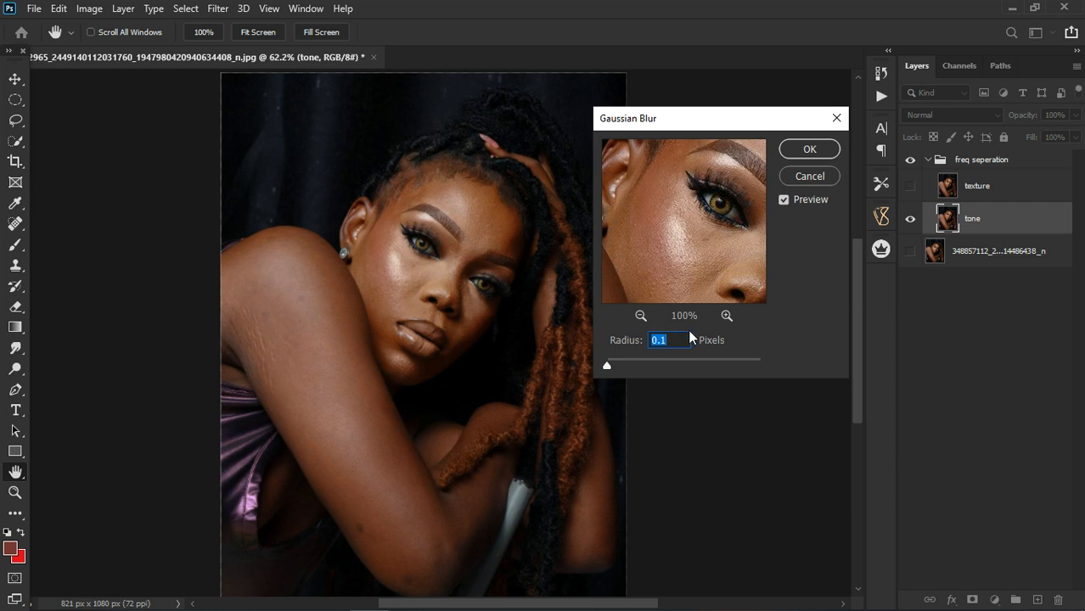
pyautogui.moveTo(605, 366); pyautogui.dragTo(637, 373)
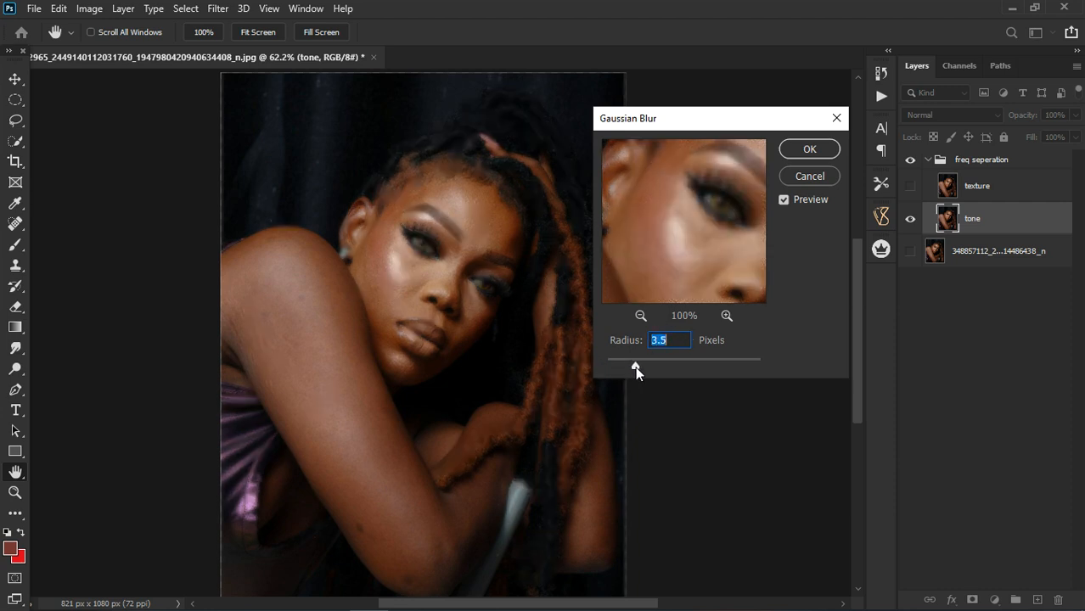
pyautogui.moveTo(636, 374); pyautogui.dragTo(637, 369)
pyautogui.click(791, 153)
pyautogui.press('j')
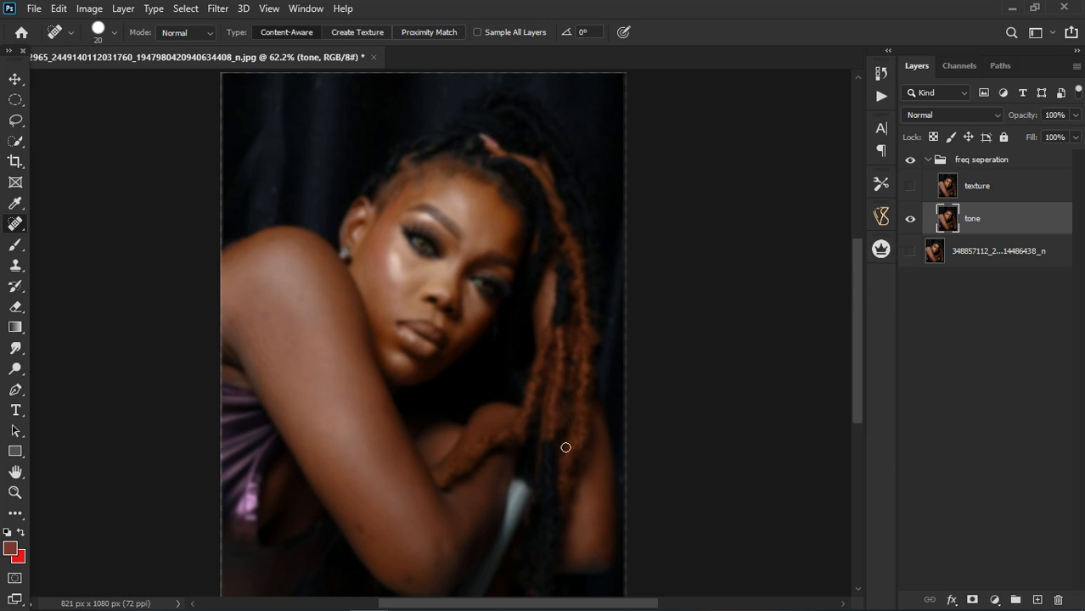
pyautogui.scroll(4, 582, 414)
pyautogui.scroll(-2, 584, 416)
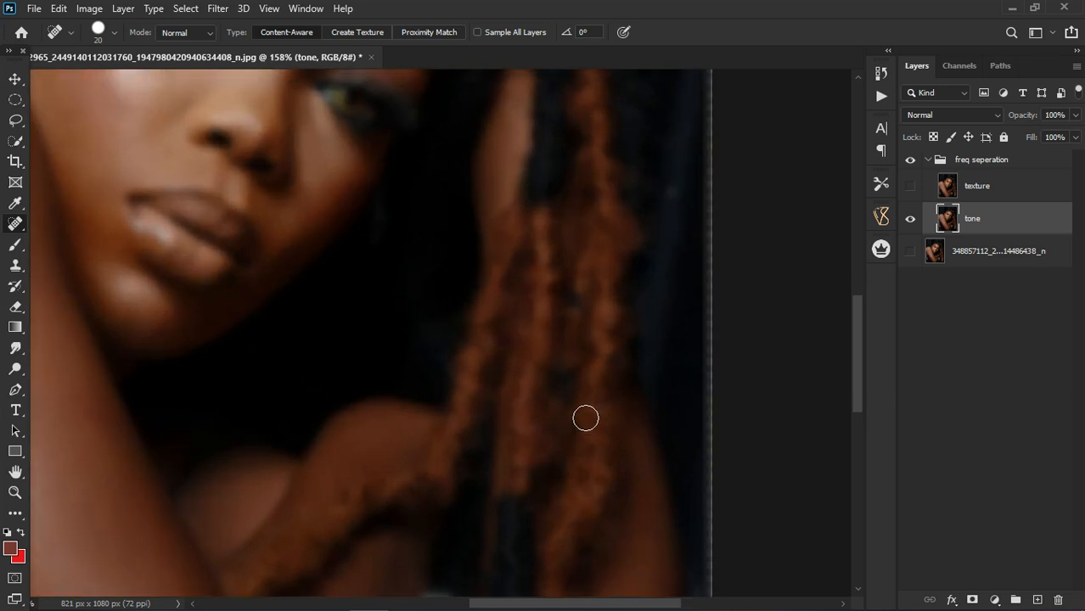
pyautogui.scroll(-3, 566, 383)
pyautogui.scroll(-2, 562, 378)
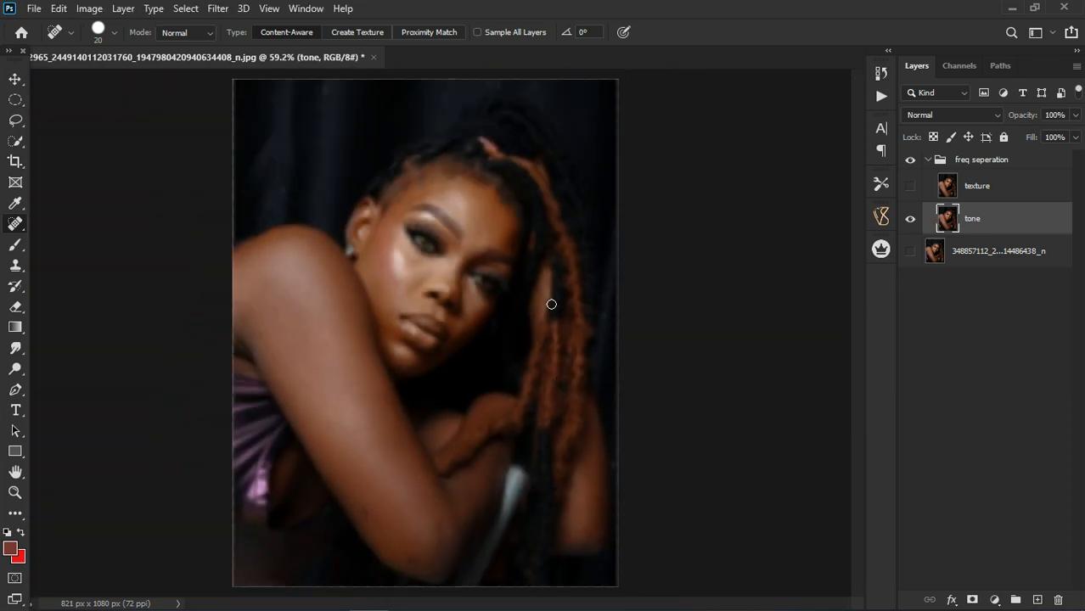
pyautogui.scroll(-1, 551, 304)
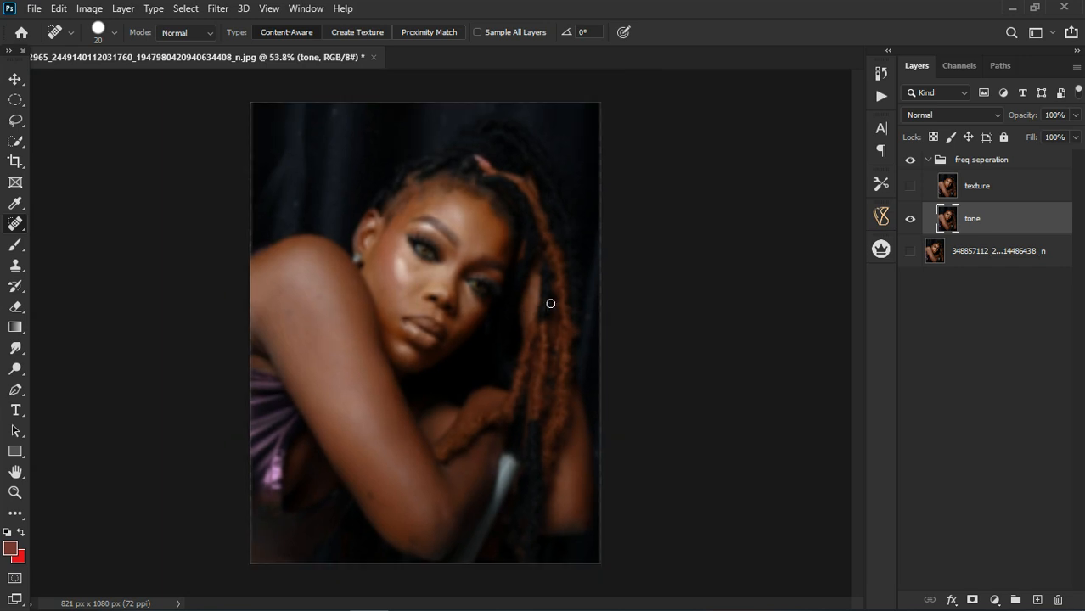
pyautogui.scroll(1, 551, 304)
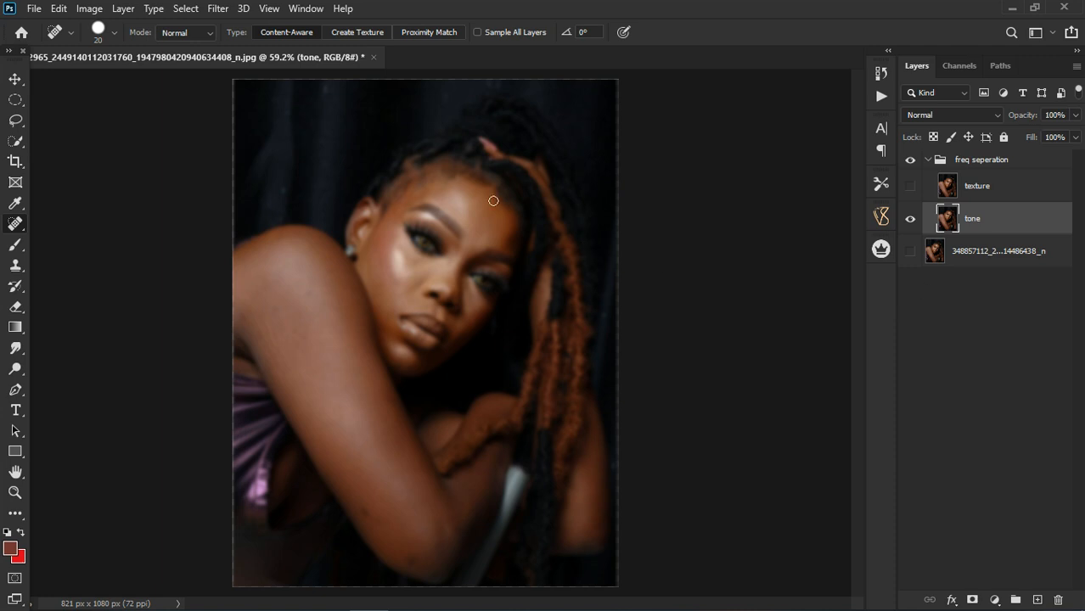
# Step: Show the texture layer and use Apply Image on it with the tone layer as source, Subtract blending, Scale 2 and Offset 128
pyautogui.click(1018, 195)
pyautogui.click(911, 186)
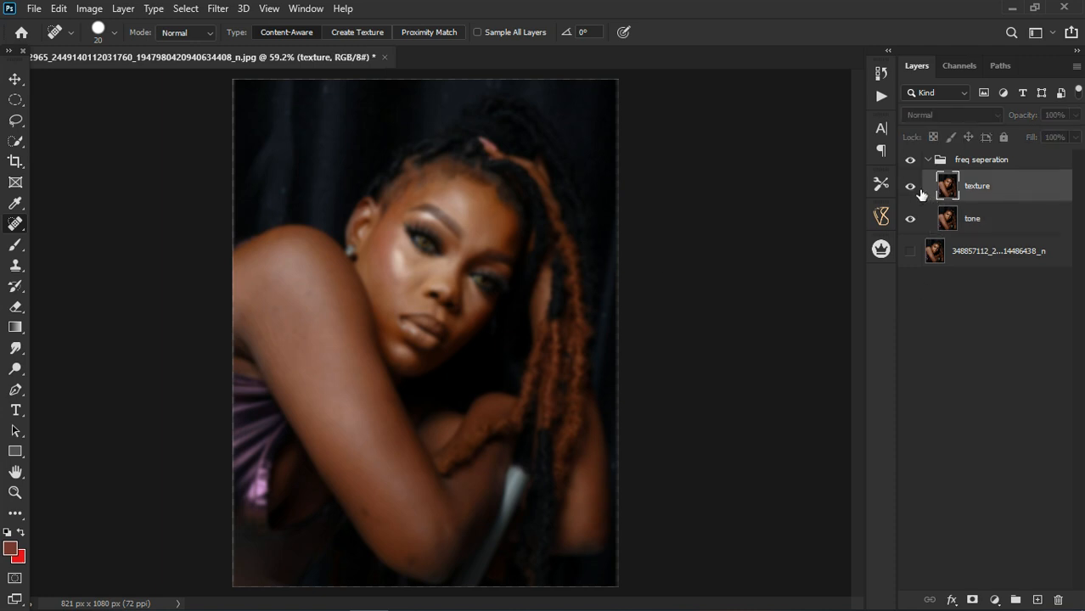
pyautogui.click(90, 9)
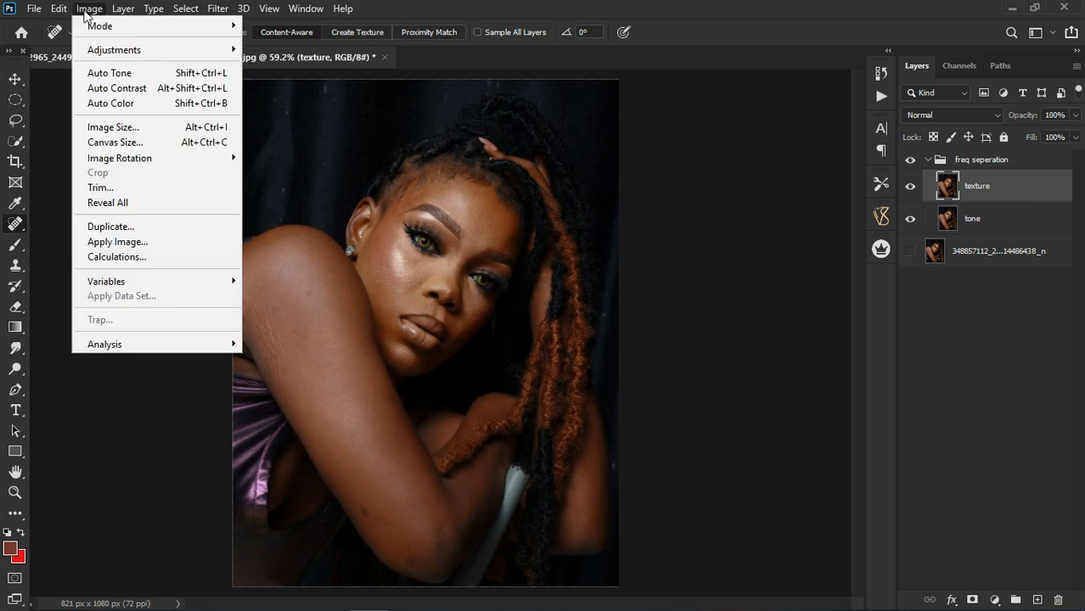
pyautogui.click(128, 242)
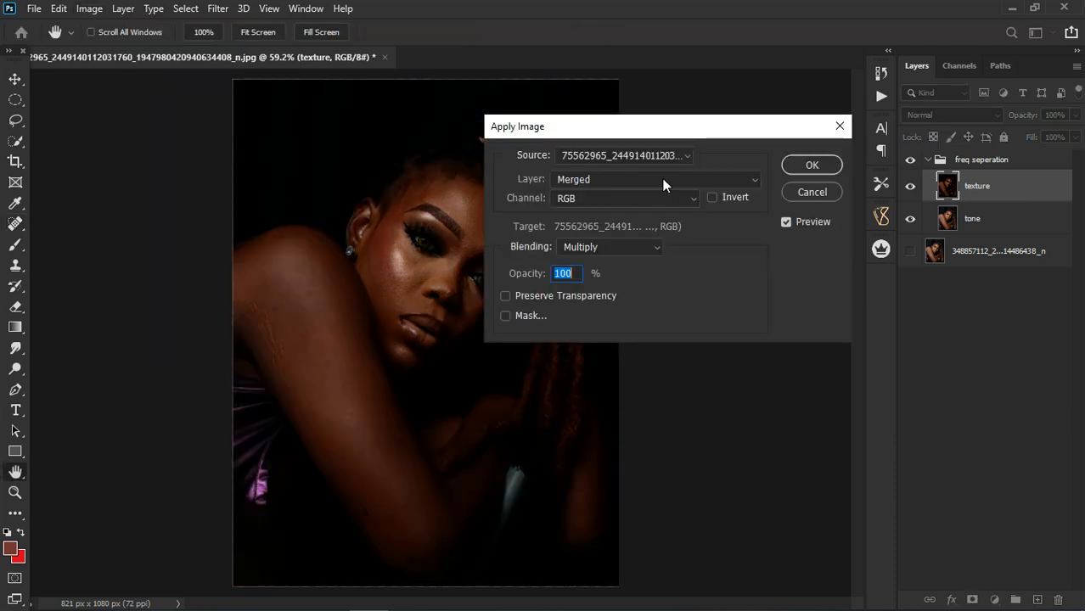
pyautogui.click(626, 179)
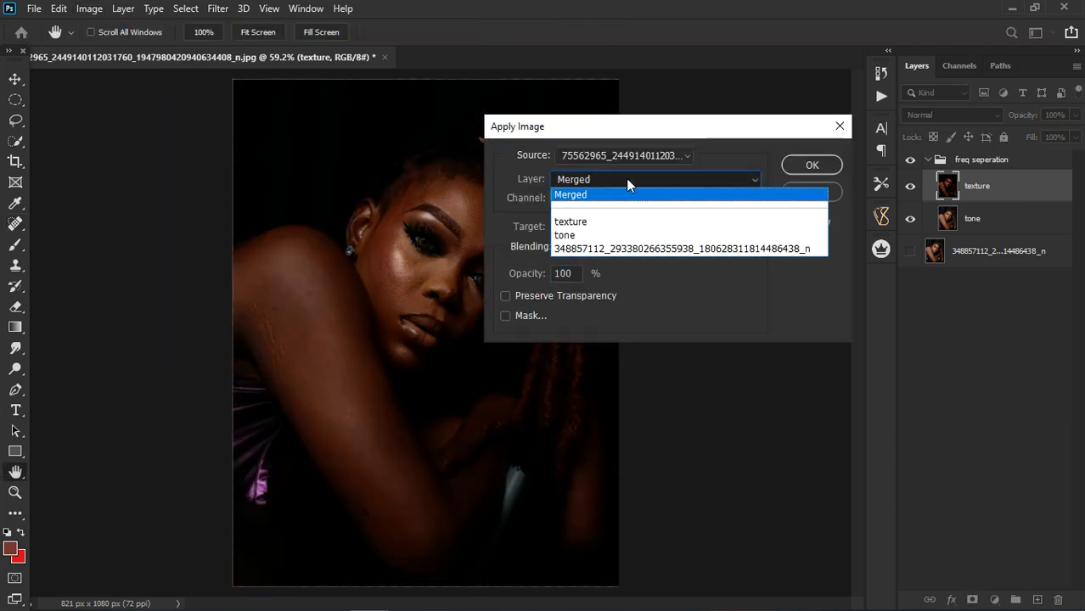
pyautogui.click(608, 236)
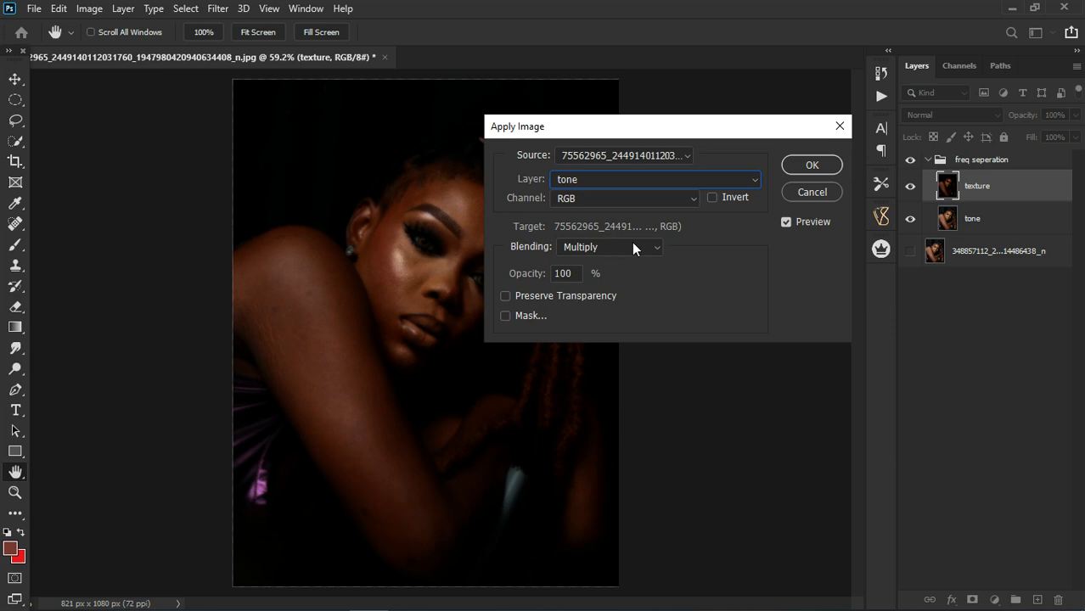
pyautogui.click(619, 248)
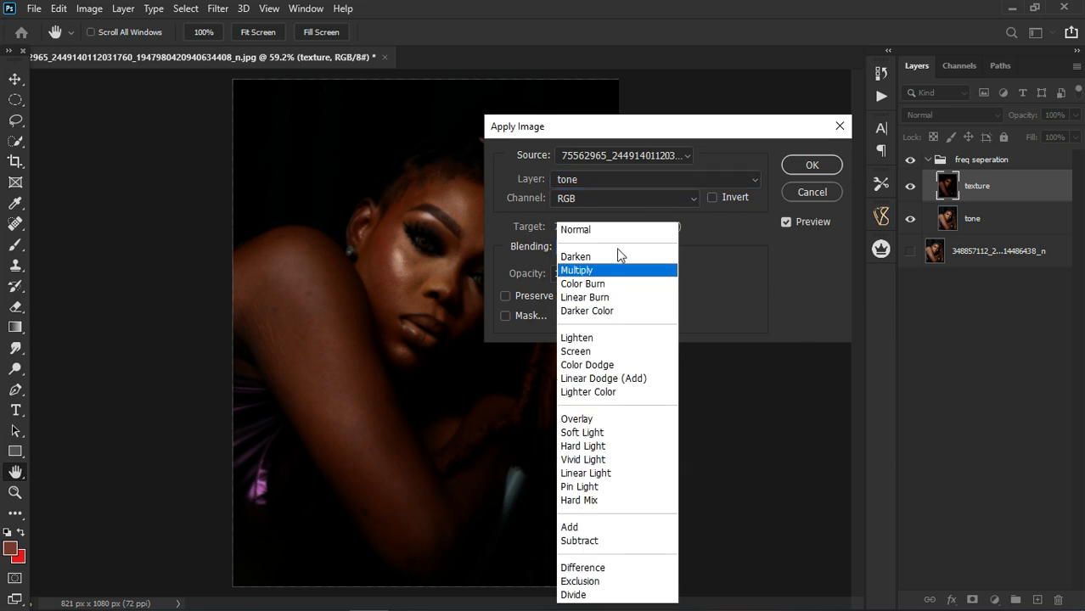
pyautogui.click(613, 541)
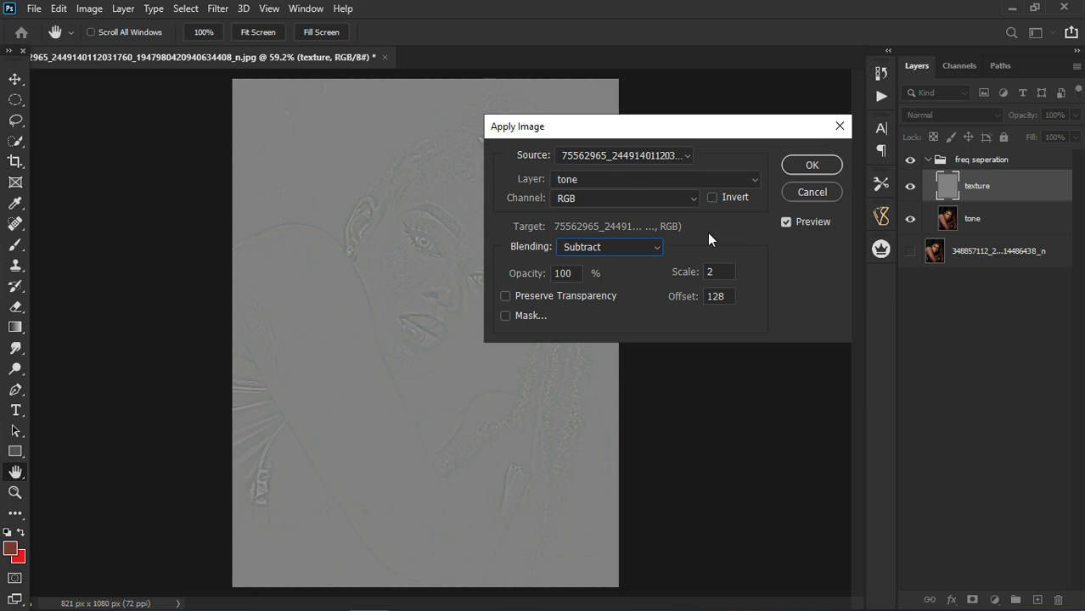
pyautogui.click(798, 166)
pyautogui.press('j')
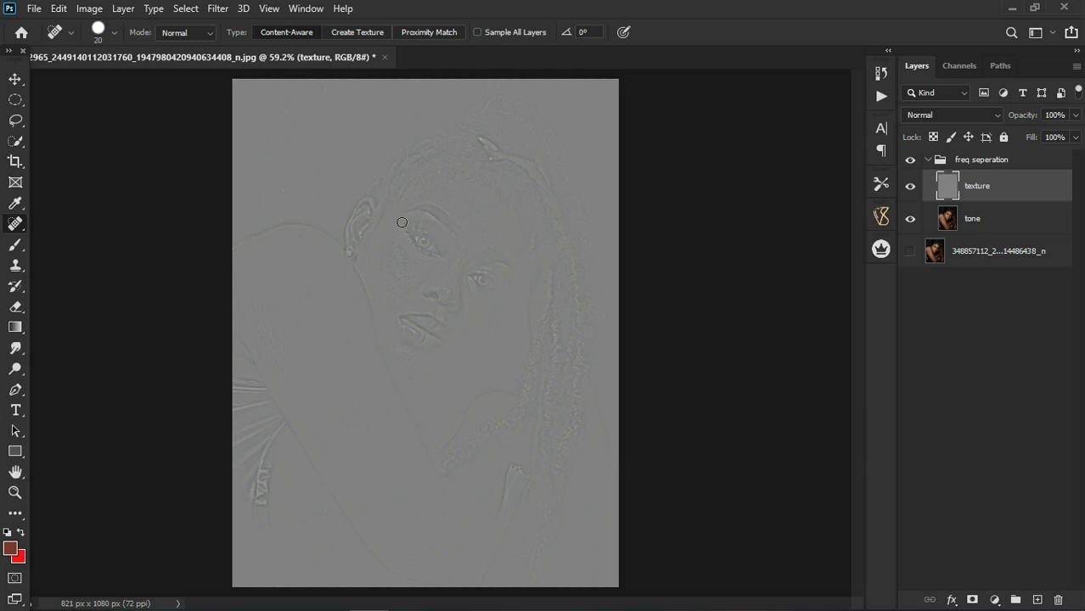
# Step: Compare the image with and without the texture layer by hiding it and showing it again
pyautogui.scroll(3, 402, 222)
pyautogui.scroll(-2, 401, 222)
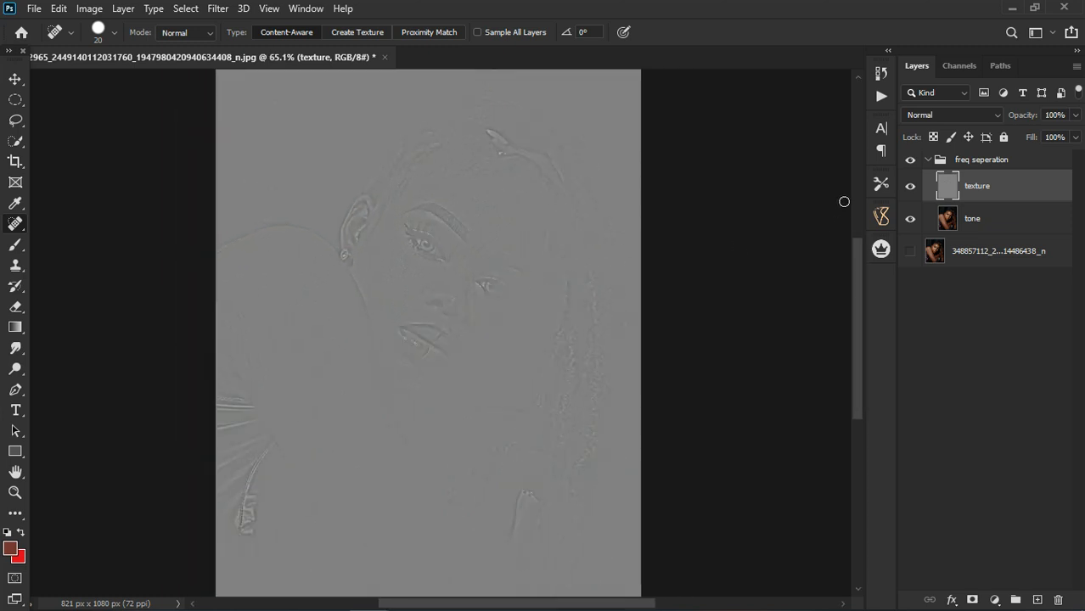
pyautogui.click(914, 188)
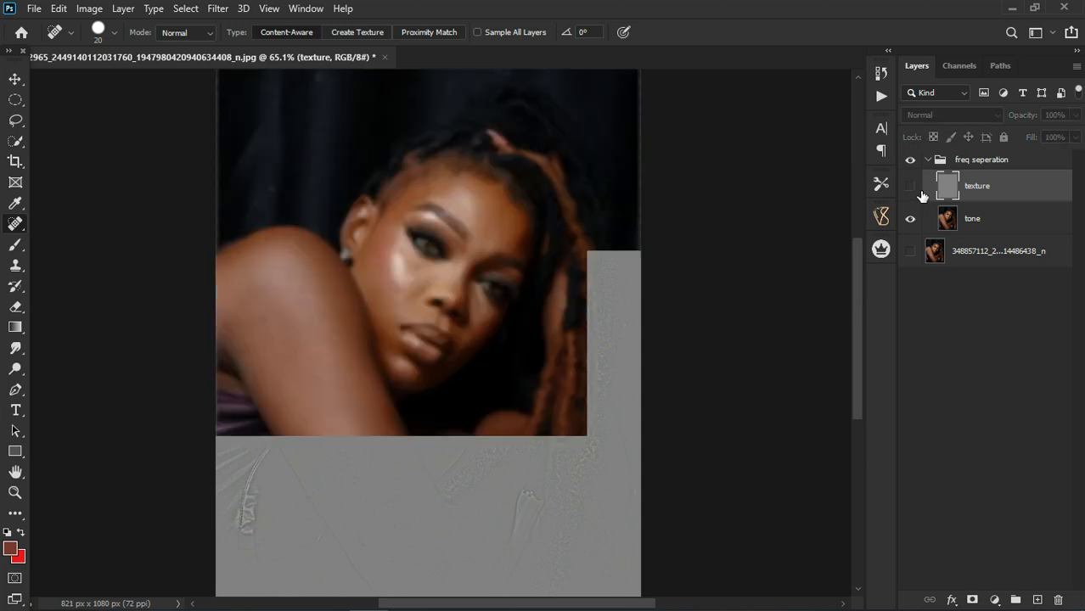
pyautogui.click(913, 187)
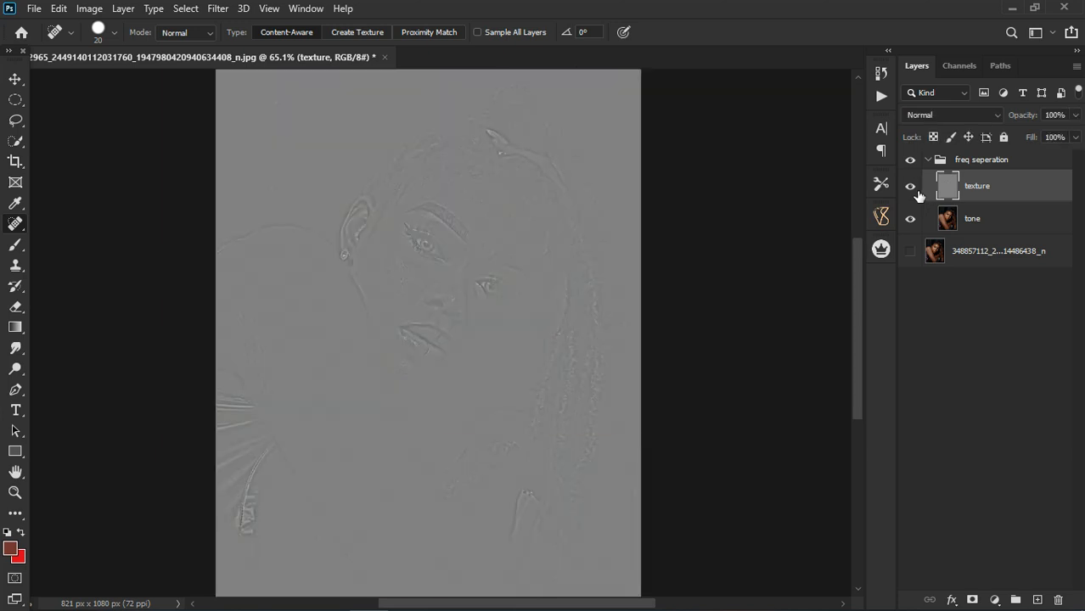
# Step: Set the texture layer's blend mode to Linear Light
pyautogui.scroll(-2, 448, 257)
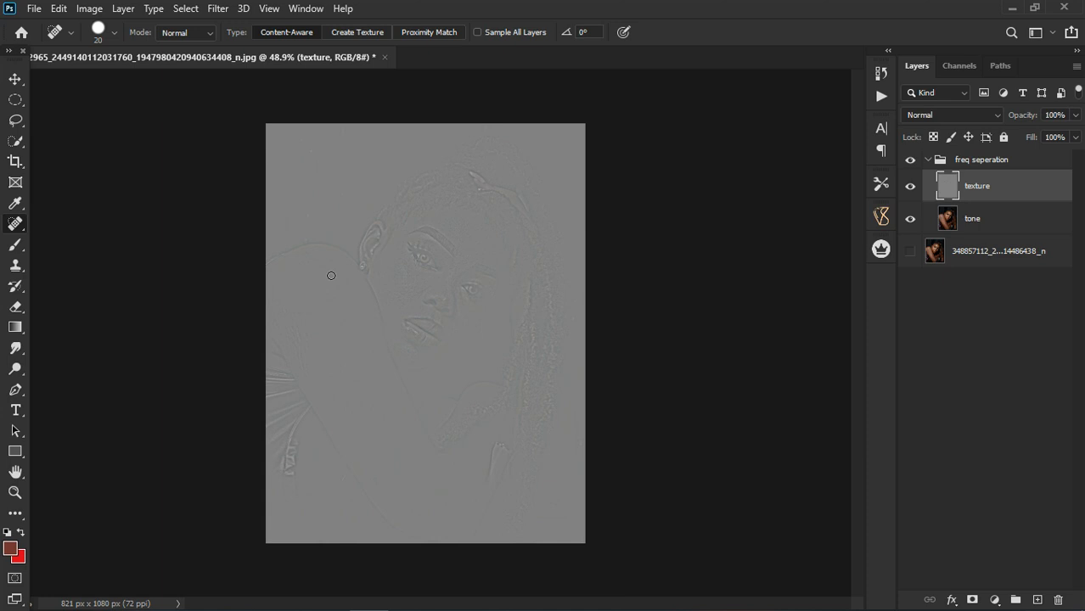
pyautogui.scroll(1, 331, 275)
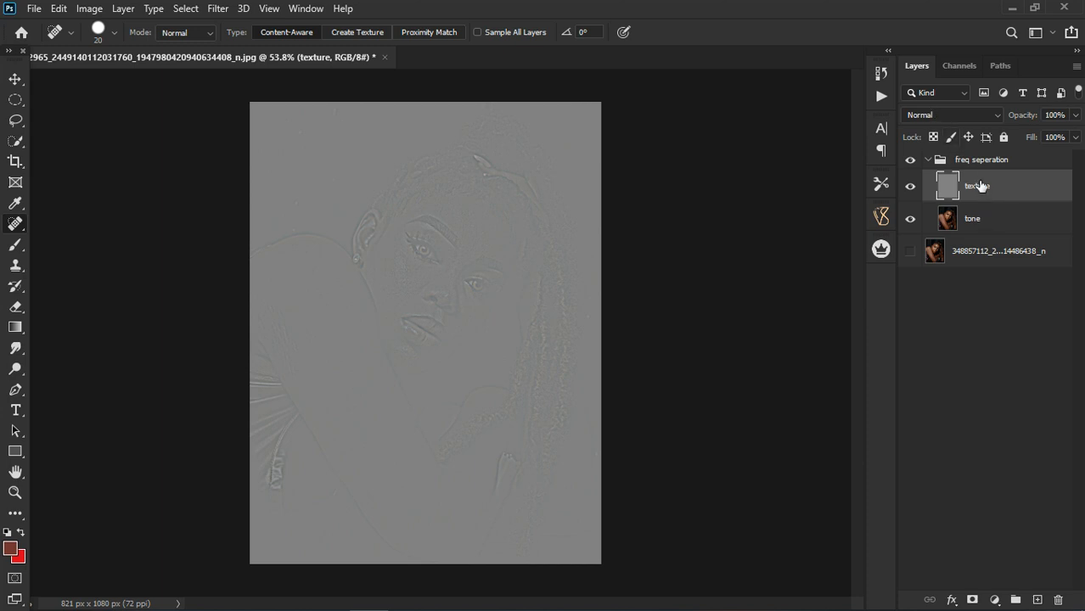
pyautogui.click(951, 115)
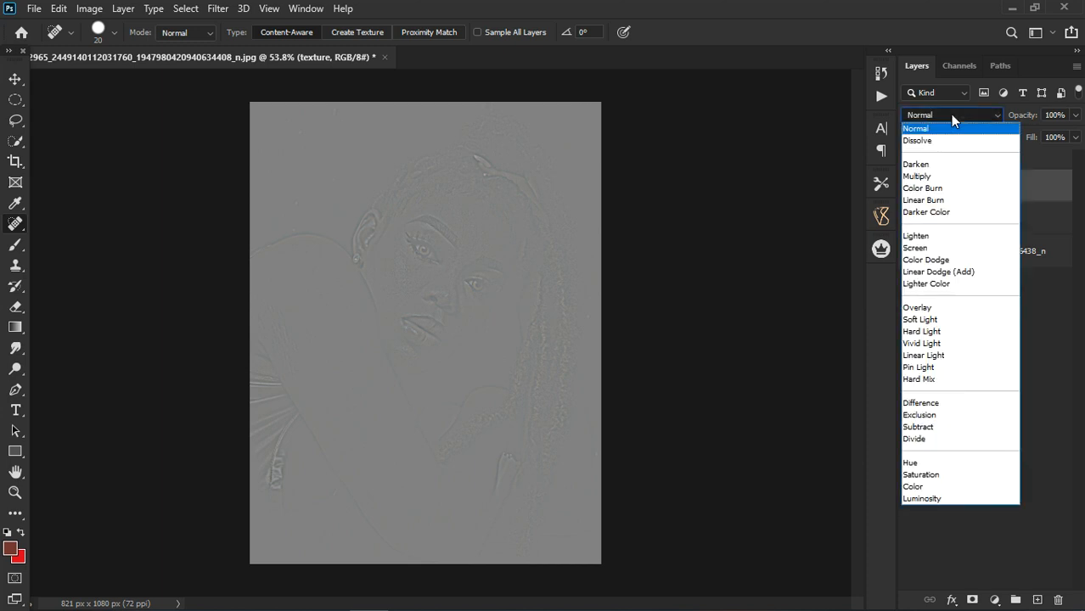
pyautogui.click(934, 357)
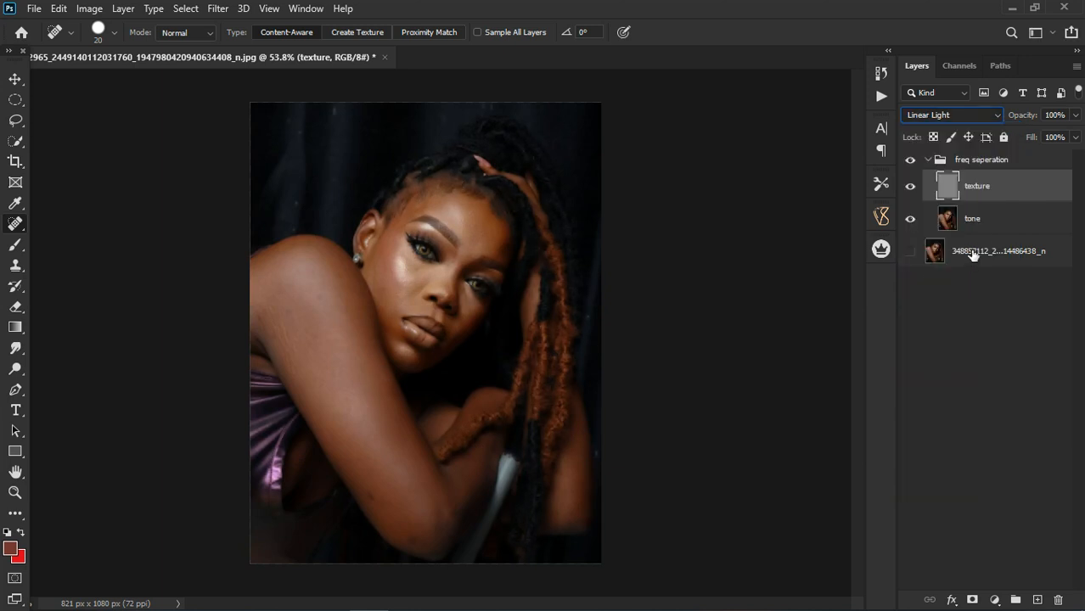
# Step: Check the separation by hiding and restoring the tone and texture layers one at a time, and examine the combined portrait
pyautogui.click(915, 221)
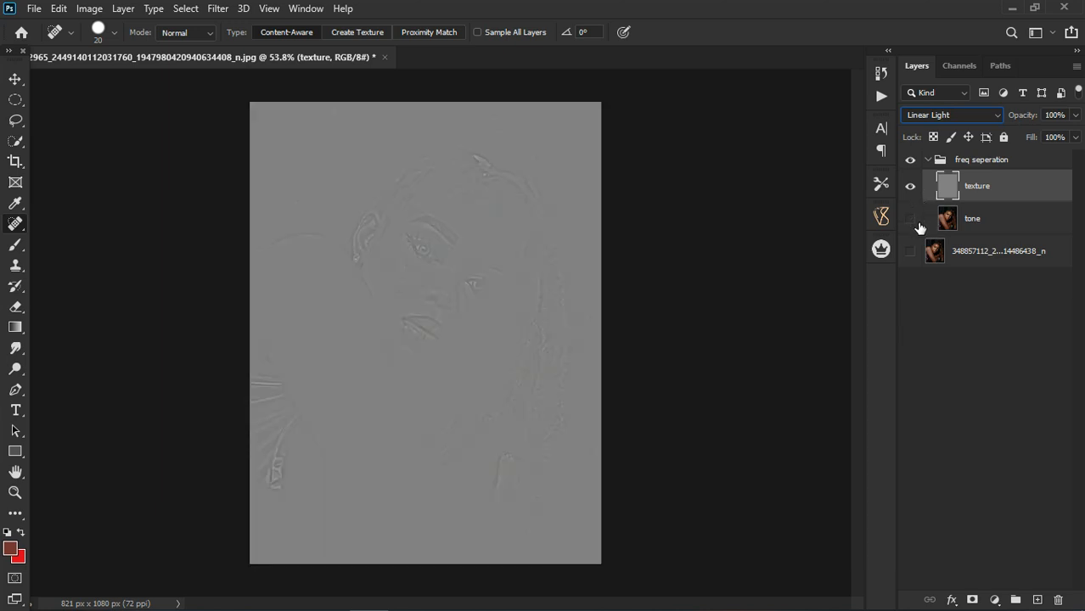
pyautogui.click(910, 219)
pyautogui.click(912, 186)
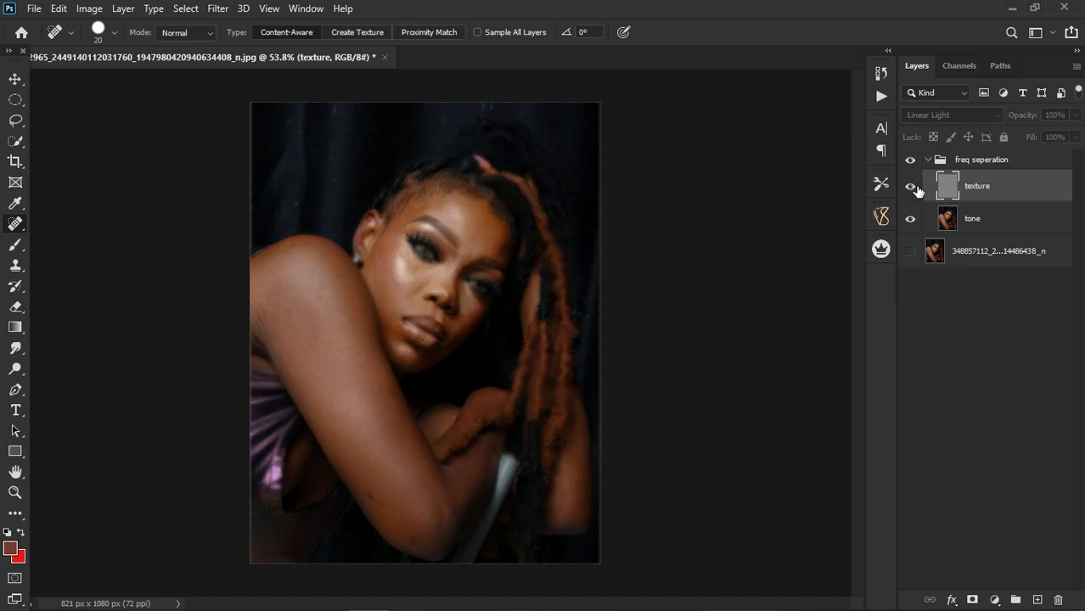
pyautogui.click(911, 188)
pyautogui.click(911, 220)
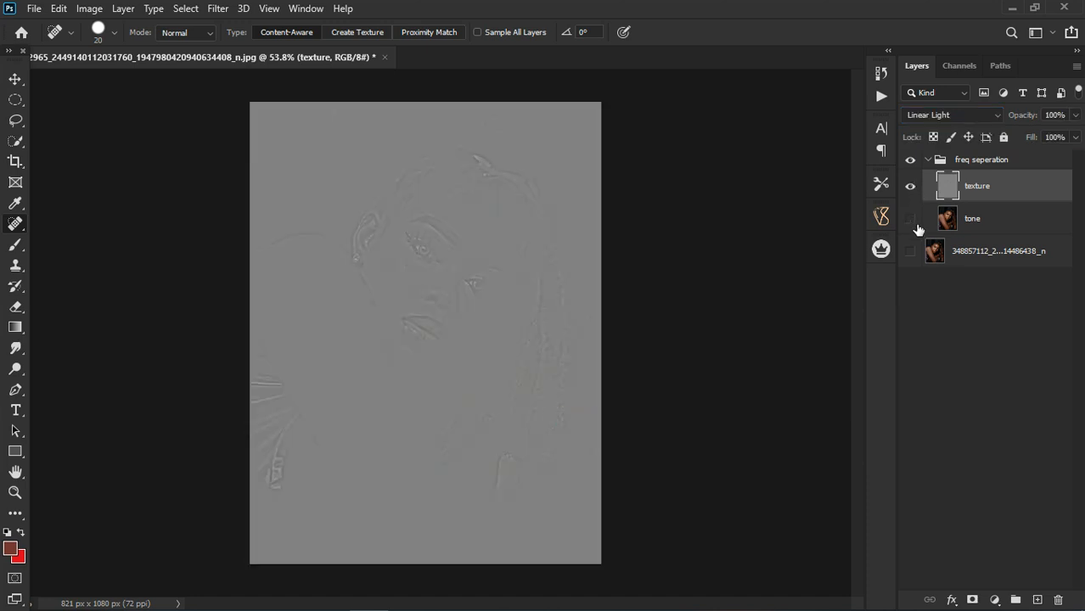
pyautogui.click(912, 221)
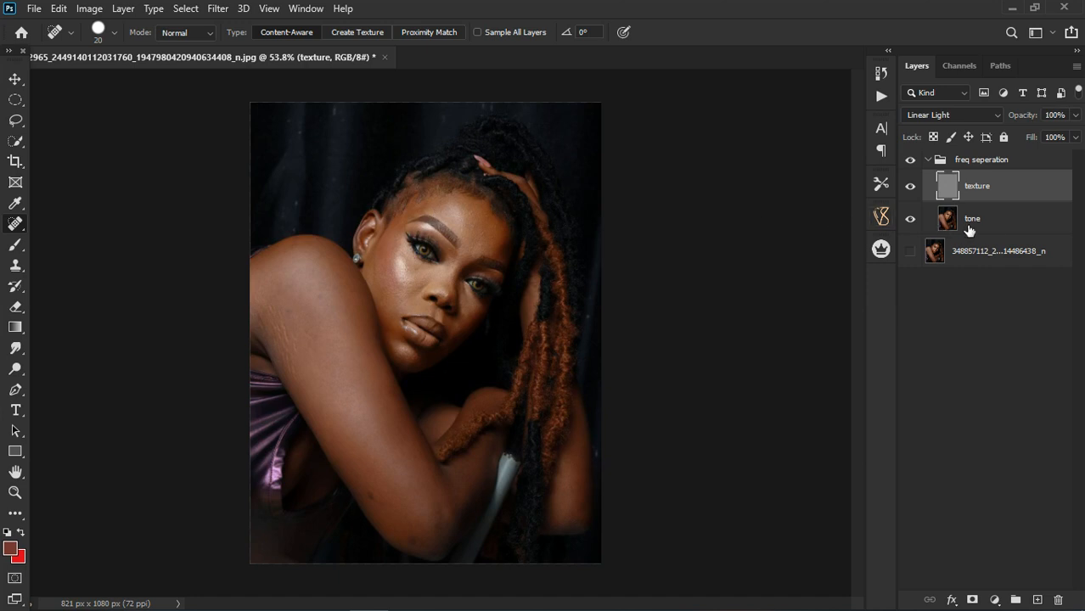
pyautogui.scroll(5, 354, 297)
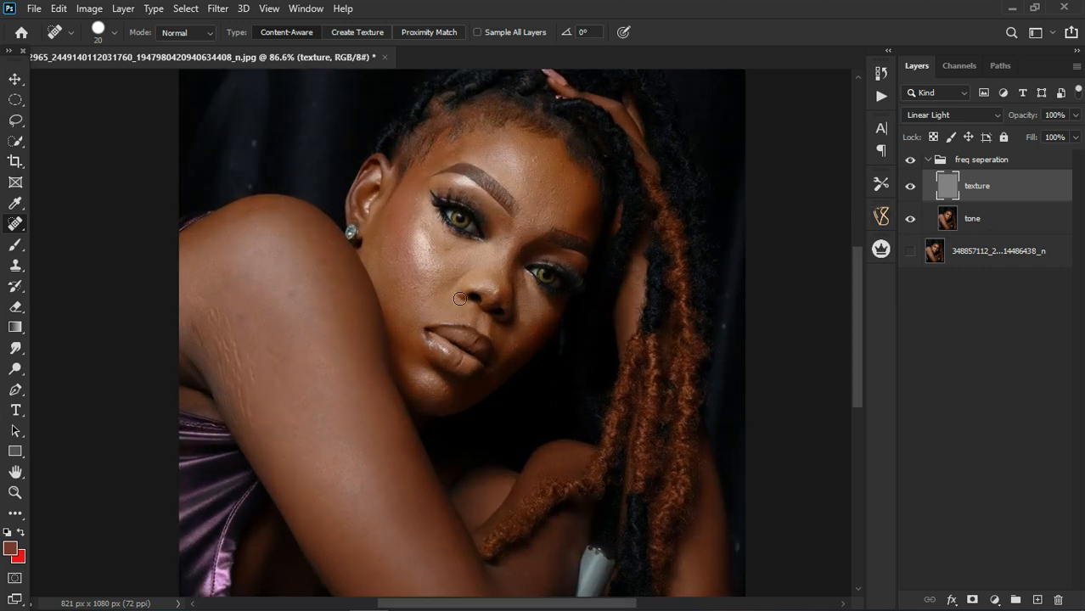
pyautogui.scroll(-2, 462, 303)
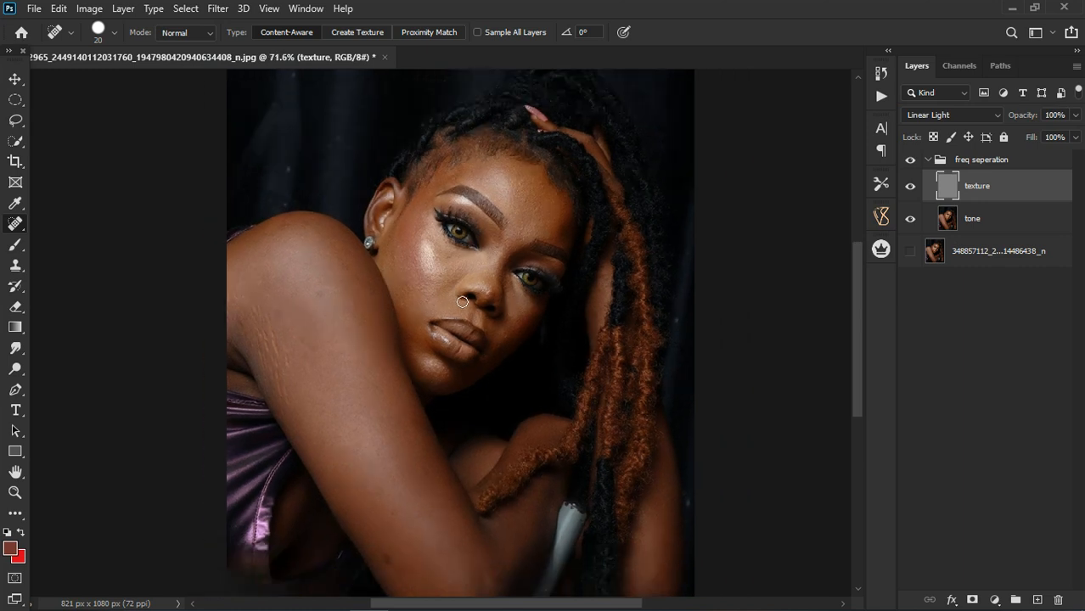
pyautogui.scroll(-1, 462, 303)
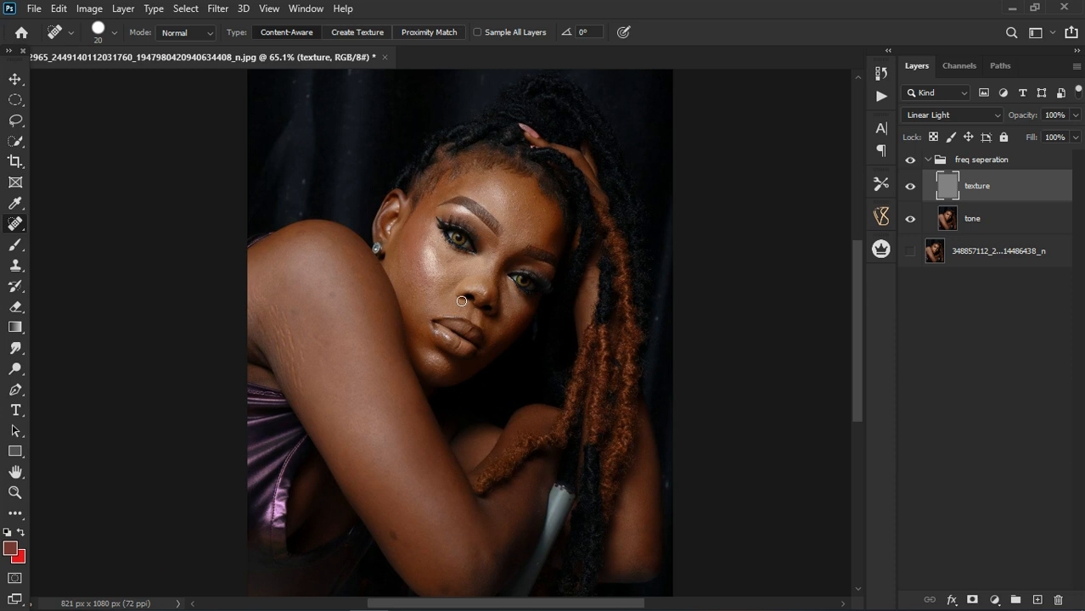
# Step: Pick the Mixer Brush tool and switch from it to the Clone Stamp tool
pyautogui.click(15, 251)
pyautogui.rightClick(14, 250)
pyautogui.click(82, 289)
pyautogui.rightClick(15, 271)
pyautogui.click(68, 267)
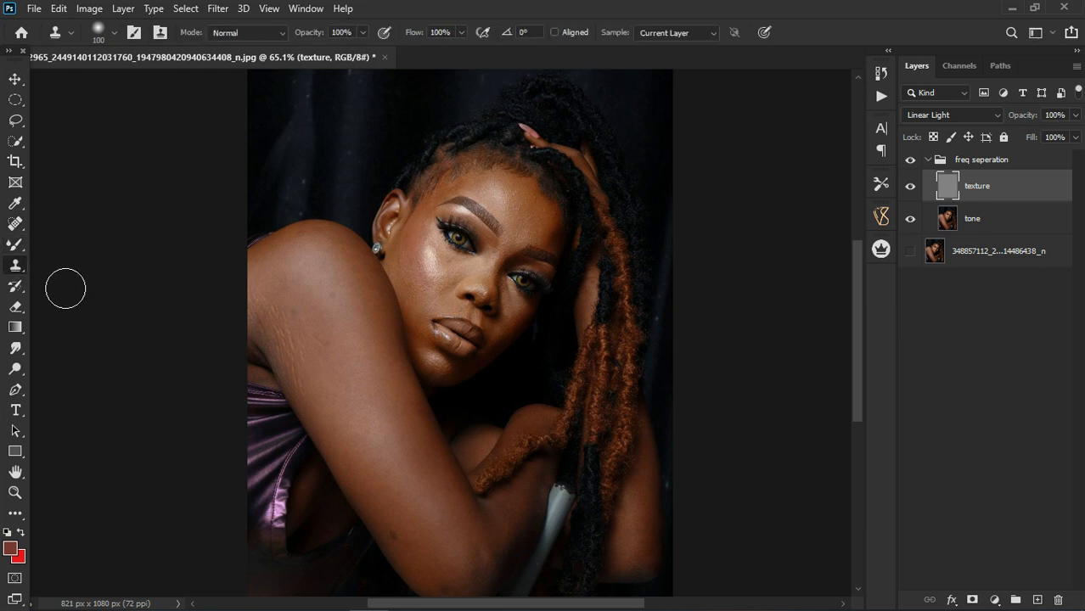
pyautogui.click(66, 287)
pyautogui.click(533, 250)
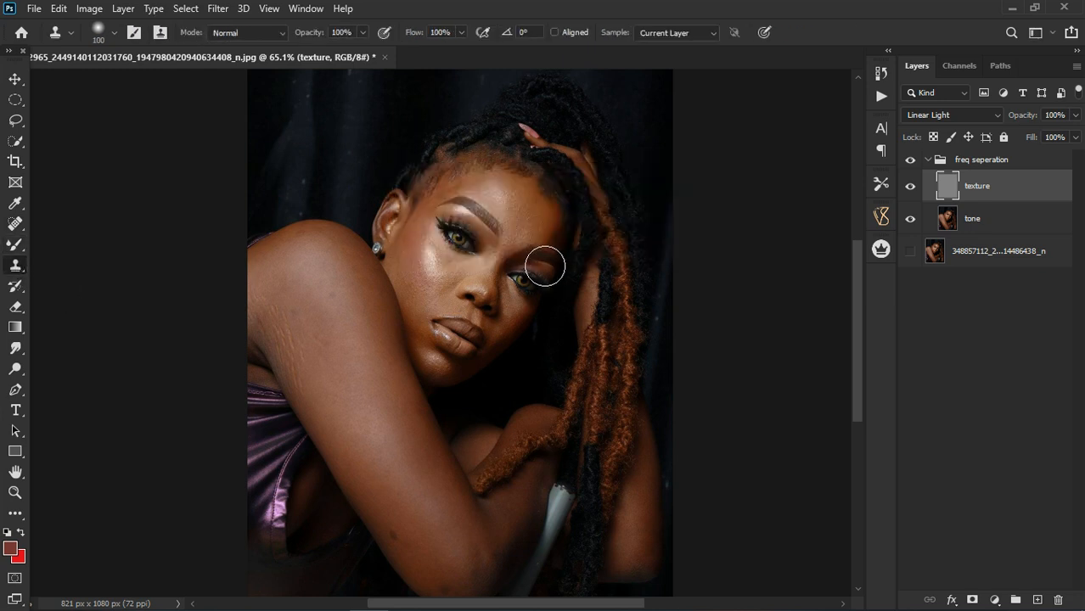
# Step: Activate the Mixer Brush tool and make the tone layer the active layer
pyautogui.scroll(5, 558, 230)
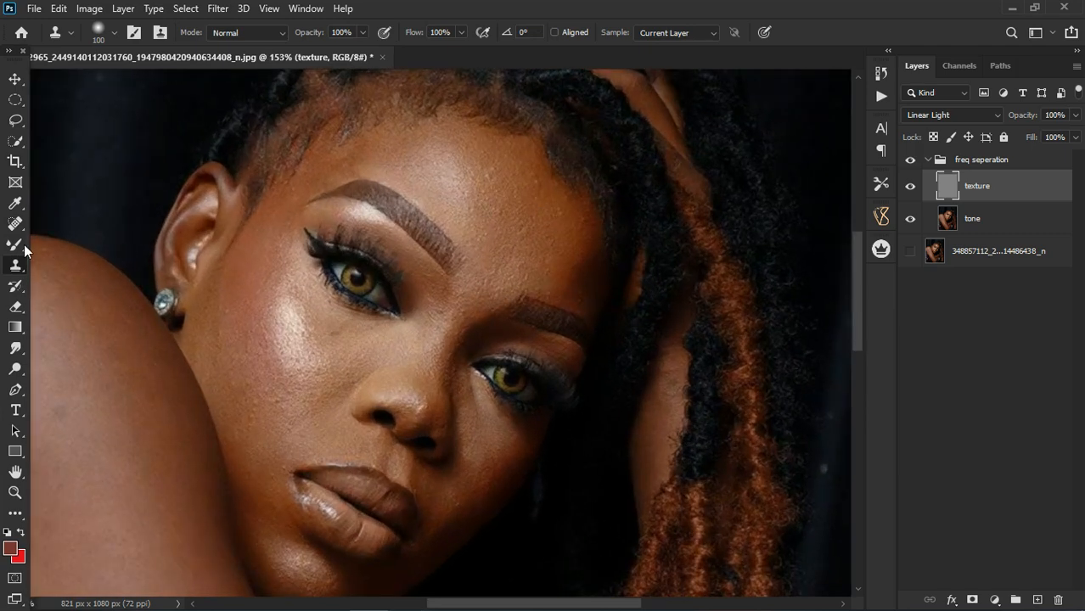
pyautogui.click(15, 244)
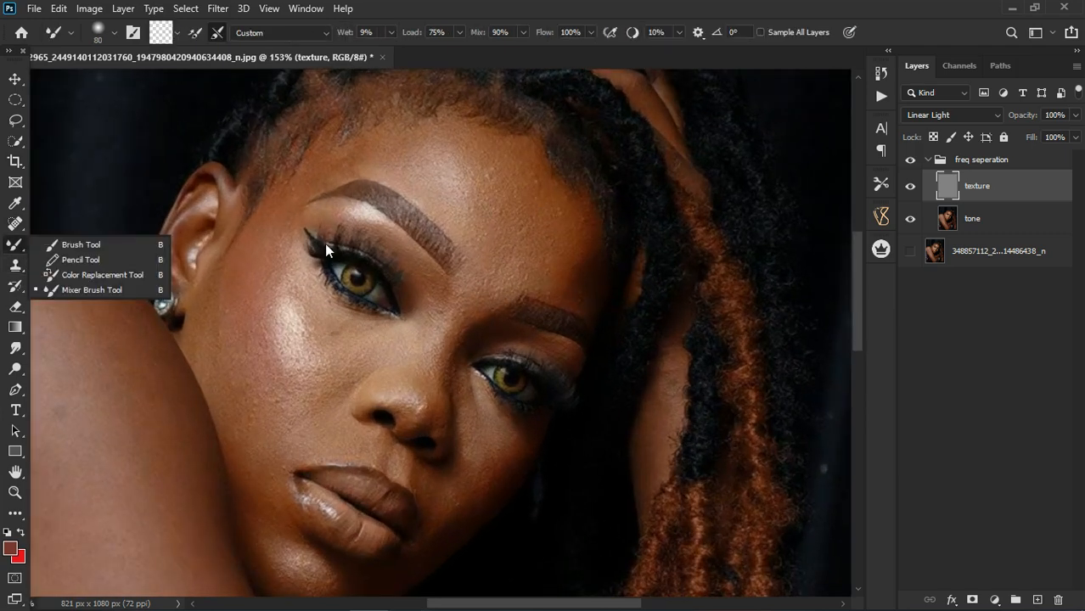
pyautogui.click(983, 238)
pyautogui.click(985, 236)
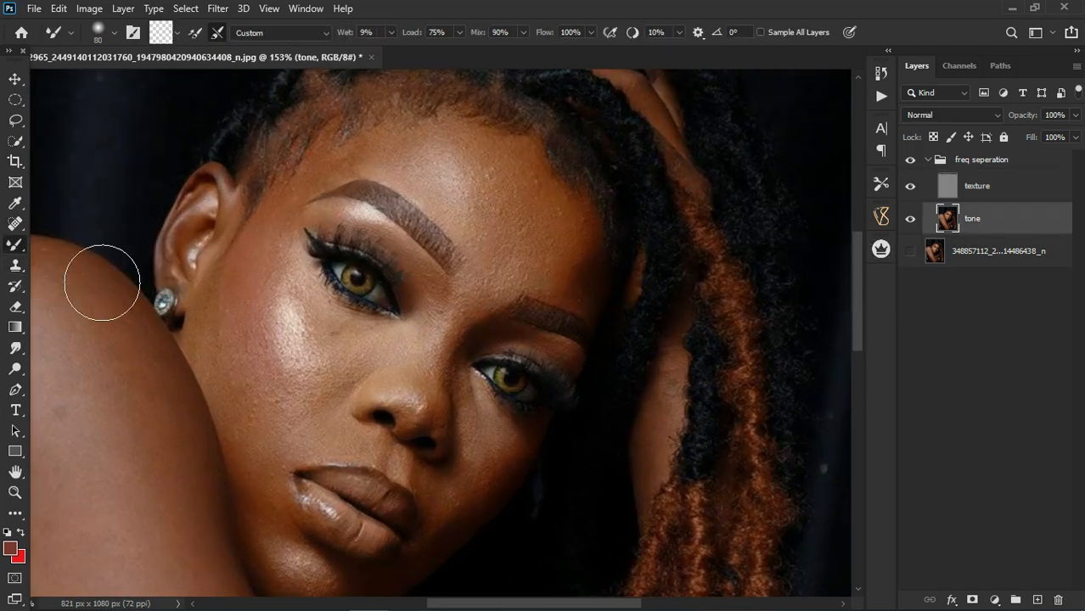
# Step: Choose the Clone Stamp tool for the texture layer and set its brush size to 20 for close-up work on the face
pyautogui.click(16, 265)
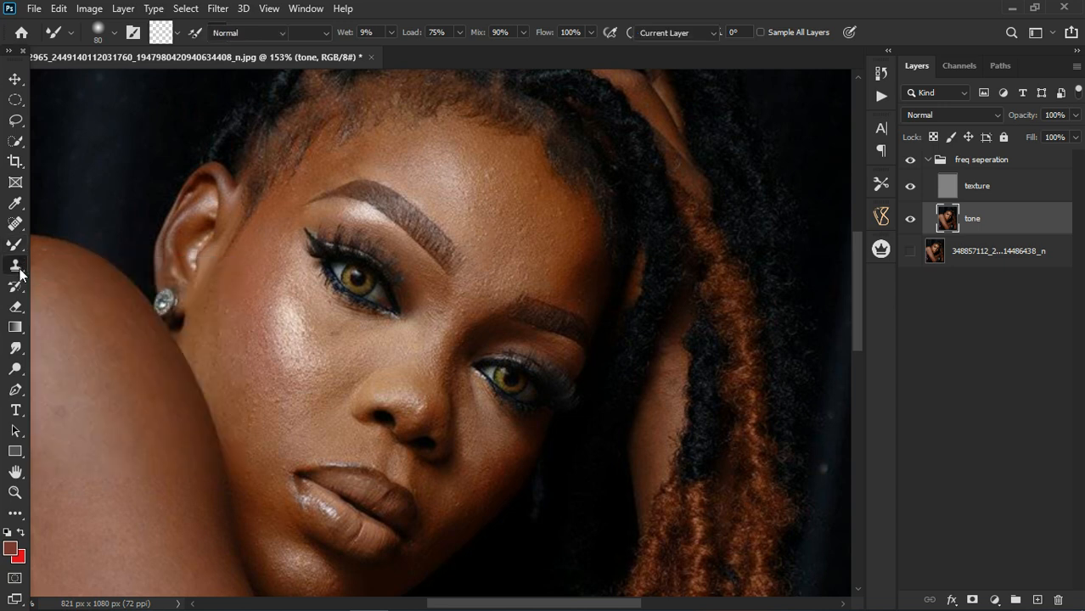
pyautogui.click(992, 186)
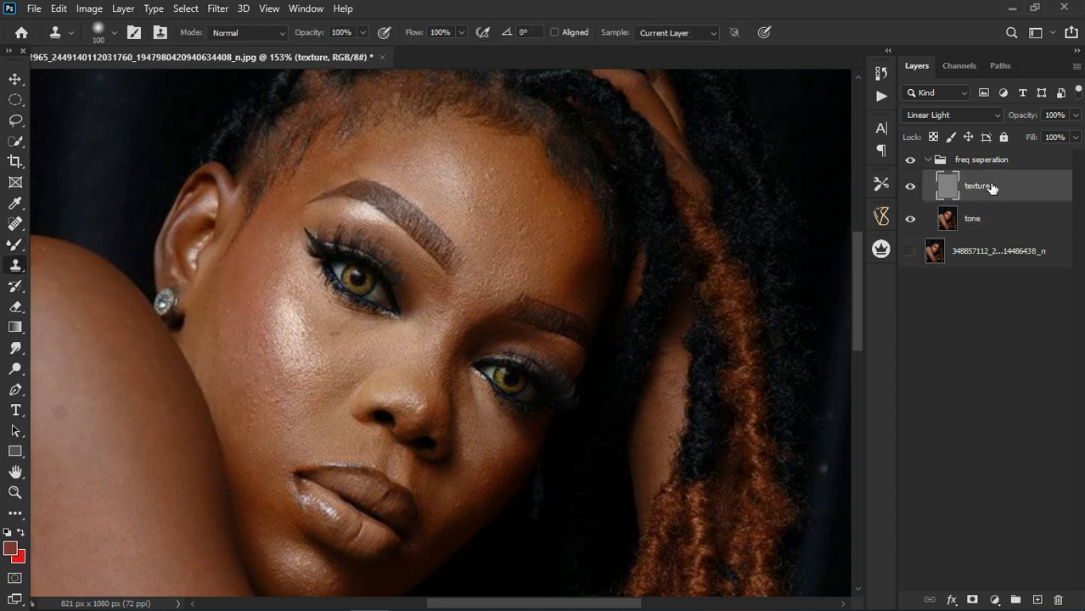
pyautogui.press('[')
pyautogui.press('[')
pyautogui.press('[')
pyautogui.press('[')
pyautogui.press('[')
pyautogui.press('[')
pyautogui.press('[')
pyautogui.press('[')
pyautogui.press('[')
pyautogui.press('[')
pyautogui.press('[')
pyautogui.press('[')
pyautogui.press('[')
pyautogui.scroll(3, 354, 407)
pyautogui.press(']')
pyautogui.press(']')
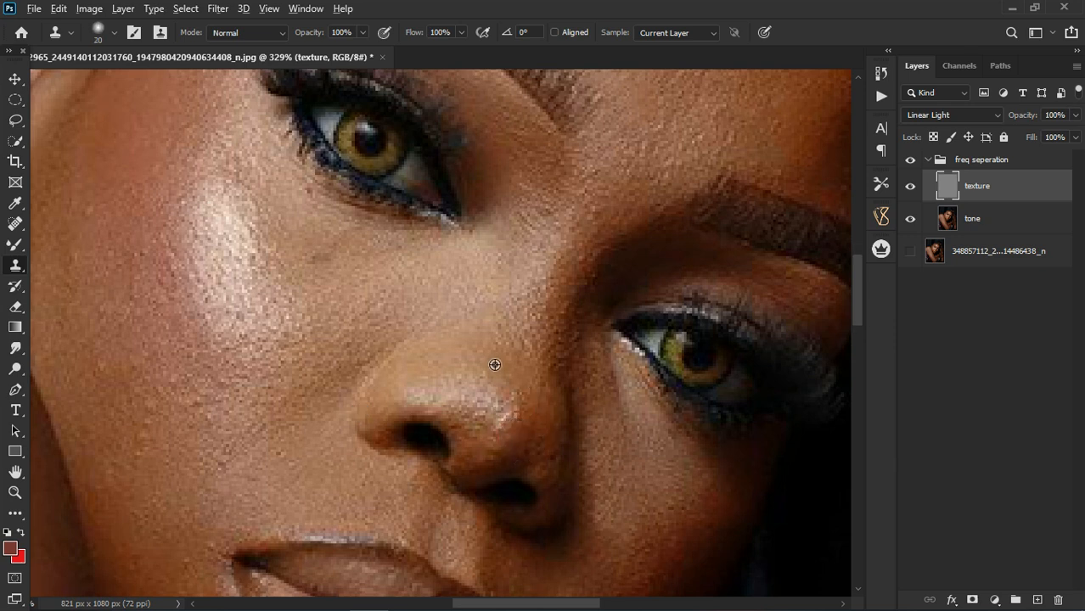
# Step: Try cloning skin texture from the nose onto its highlight on the texture layer, and undo the stroke
pyautogui.click(502, 406)
pyautogui.hotkey('ctrl', 'z')
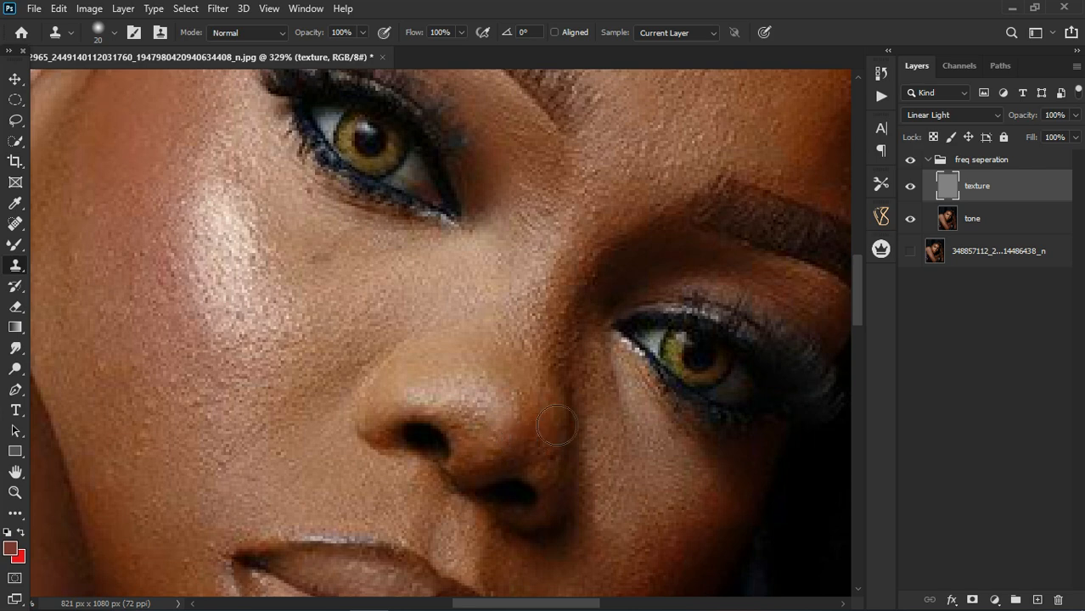
# Step: Clone skin texture from the cheek onto the area beside the nose, keeping the Clone Stamp's sampling on Current Layer
pyautogui.scroll(-5, 608, 377)
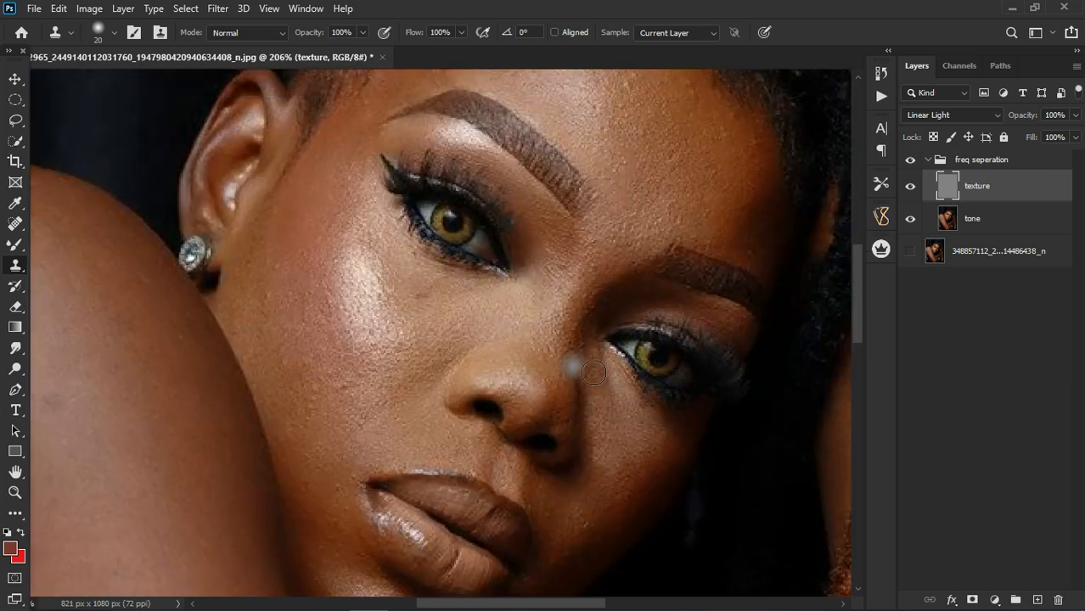
pyautogui.scroll(4, 391, 360)
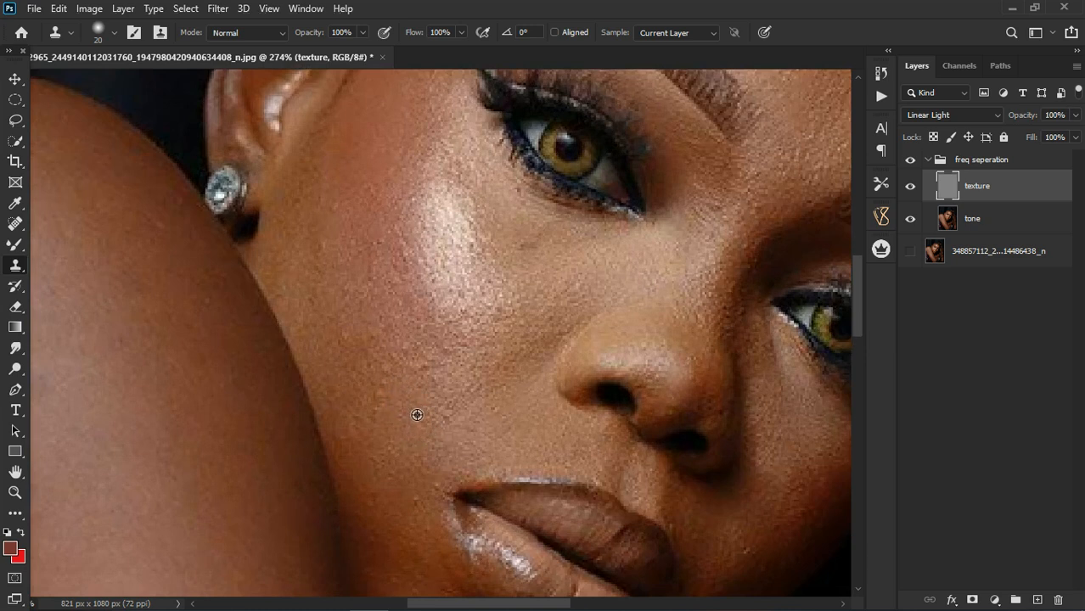
pyautogui.click(398, 402)
pyautogui.keyDown('alt'); pyautogui.click(490, 397); pyautogui.keyUp('alt')
pyautogui.click(583, 328)
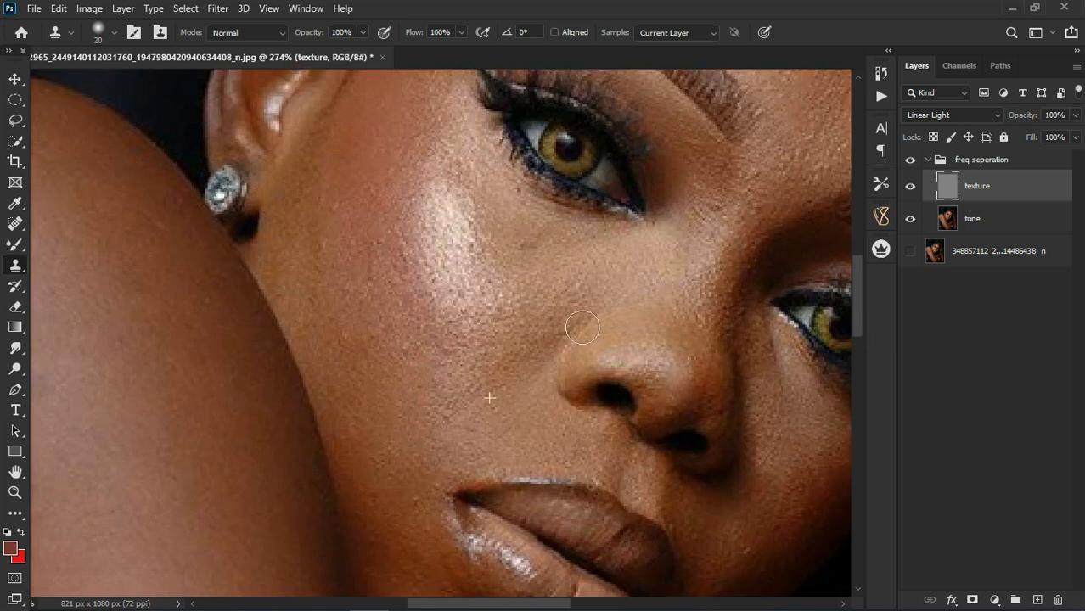
pyautogui.click(683, 33)
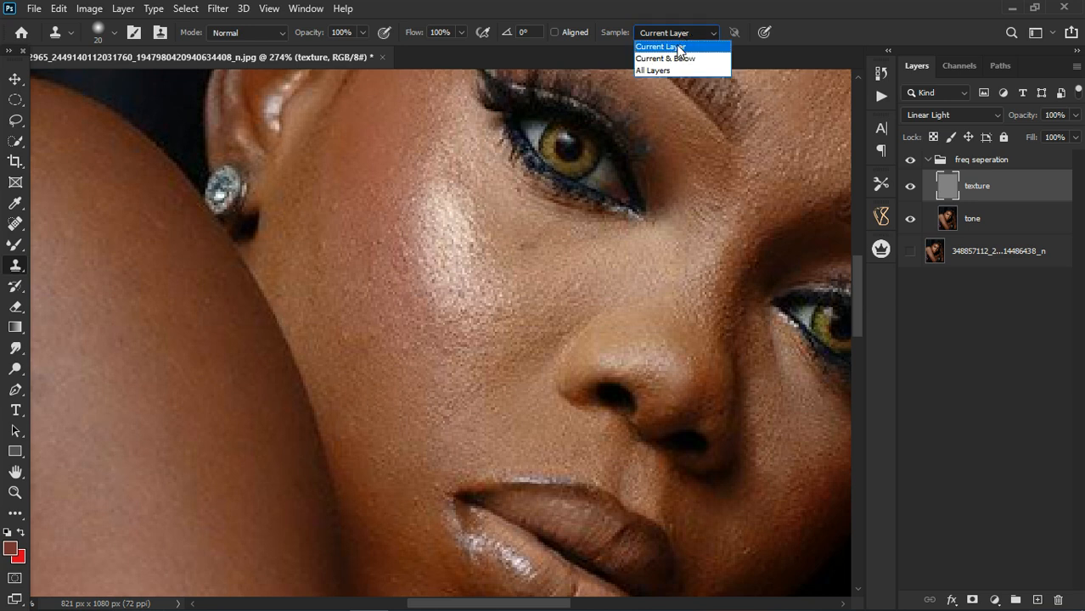
pyautogui.click(675, 44)
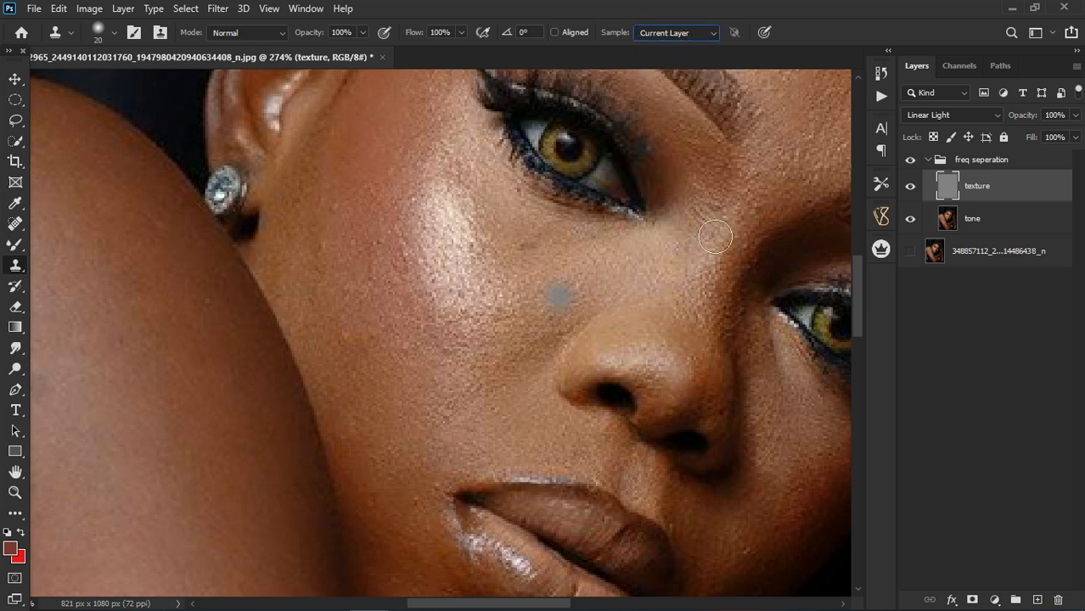
# Step: Clone clean skin texture over the rough spots on the cheek and under the eye, undoing one misplaced dab
pyautogui.keyDown('alt'); pyautogui.click(714, 173); pyautogui.keyUp('alt')
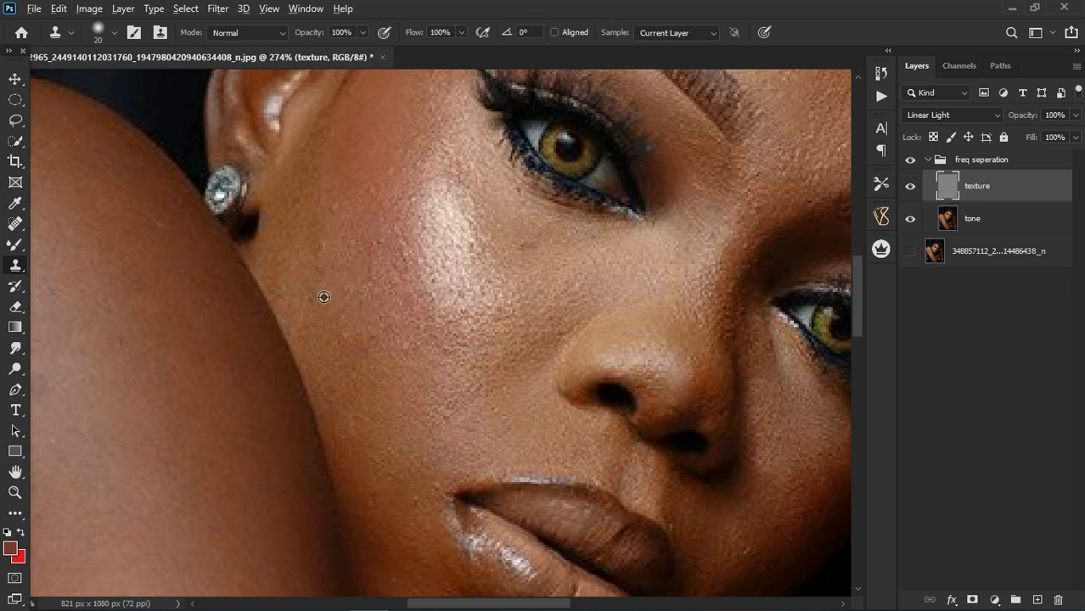
pyautogui.click(357, 329)
pyautogui.hotkey('ctrl', 'z')
pyautogui.click(392, 358)
pyautogui.moveTo(451, 376); pyautogui.dragTo(472, 389)
pyautogui.keyDown('alt'); pyautogui.click(554, 274); pyautogui.keyUp('alt')
pyautogui.moveTo(524, 214); pyautogui.dragTo(533, 225)
pyautogui.scroll(-5, 447, 312)
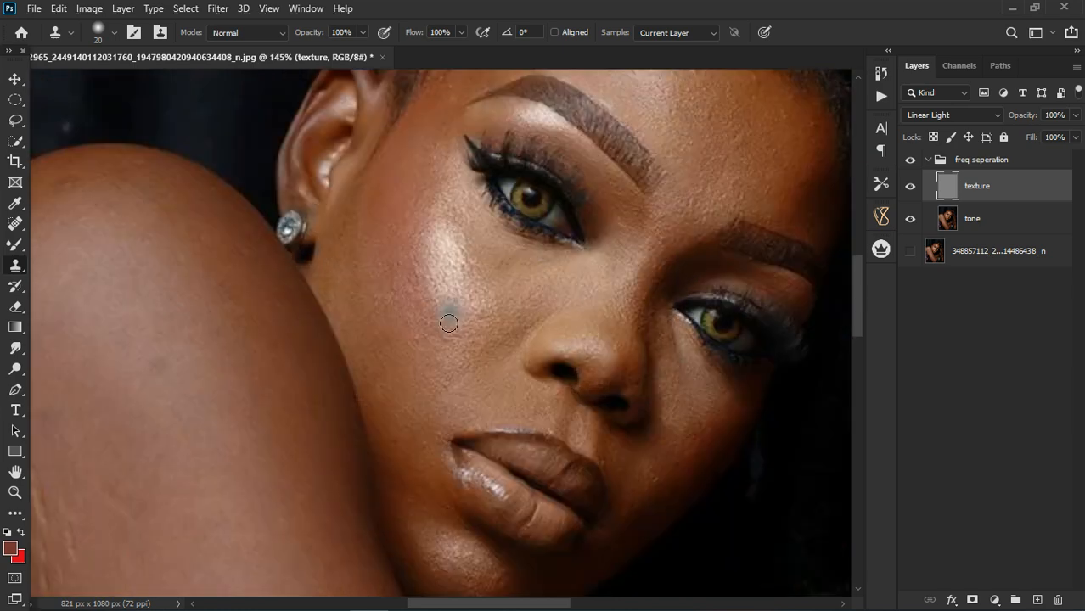
pyautogui.scroll(-1, 445, 338)
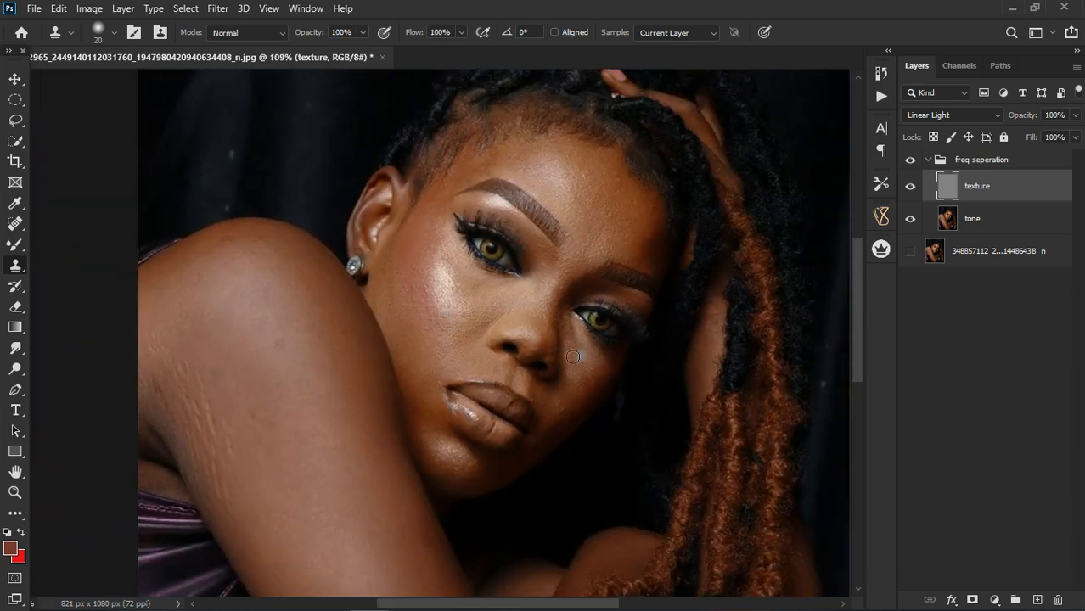
# Step: Clone smooth skin texture over the bumps on the upper forehead and near the temple on the texture layer
pyautogui.scroll(6, 624, 187)
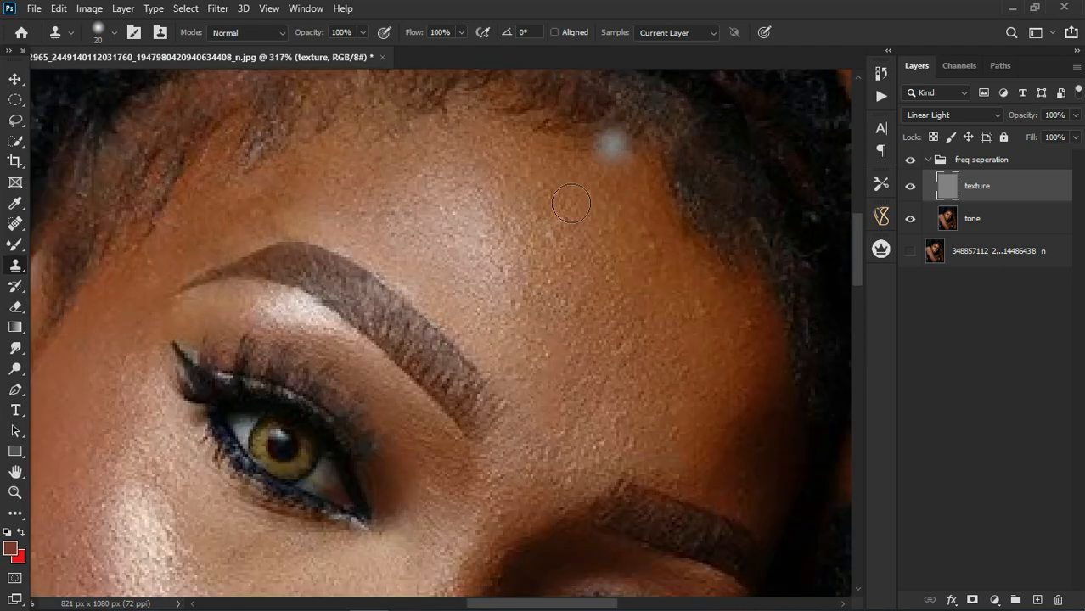
pyautogui.keyDown('alt'); pyautogui.click(465, 284); pyautogui.keyUp('alt')
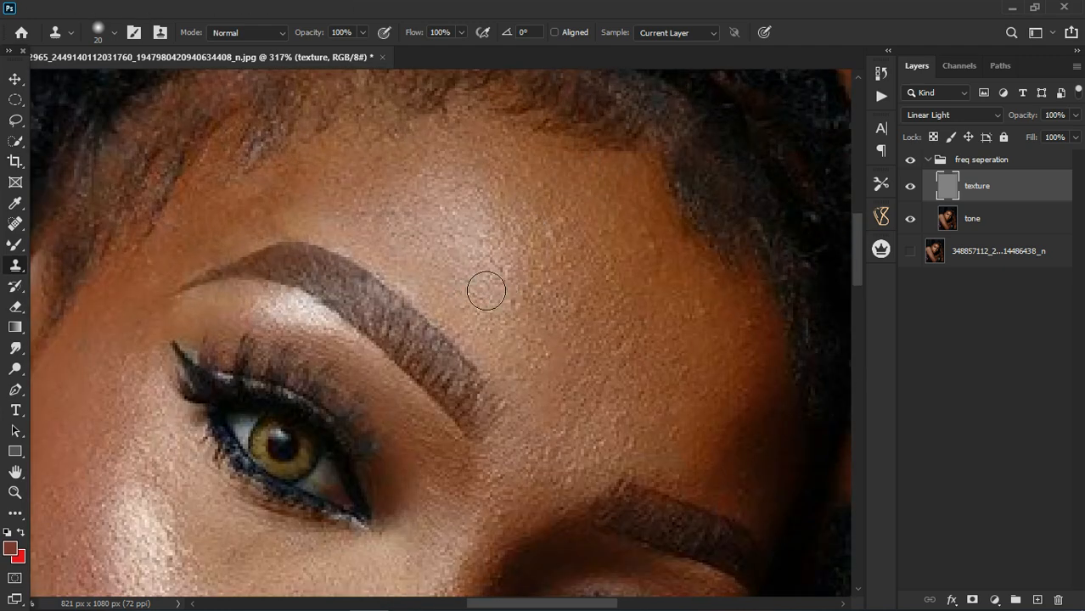
pyautogui.moveTo(578, 246)
pyautogui.mouseDown()
pyautogui.moveTo(567, 212)
pyautogui.moveTo(549, 232)
pyautogui.moveTo(513, 197)
pyautogui.moveTo(533, 216)
pyautogui.mouseUp()
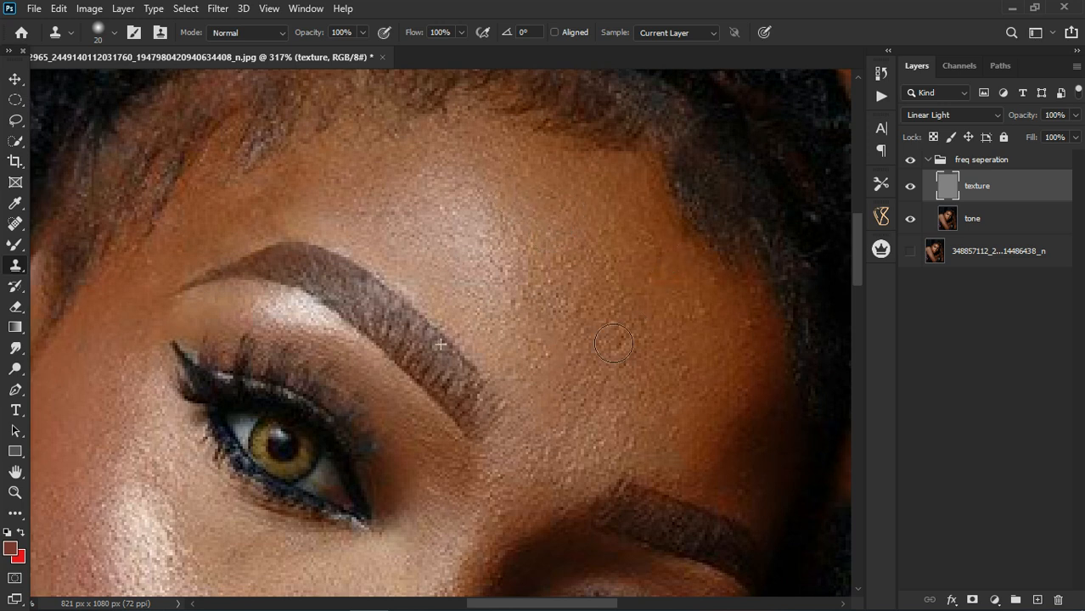
pyautogui.keyDown('alt'); pyautogui.click(716, 429); pyautogui.keyUp('alt')
pyautogui.moveTo(723, 355)
pyautogui.mouseDown()
pyautogui.moveTo(730, 303)
pyautogui.moveTo(772, 352)
pyautogui.mouseUp()
pyautogui.moveTo(776, 374); pyautogui.dragTo(748, 323)
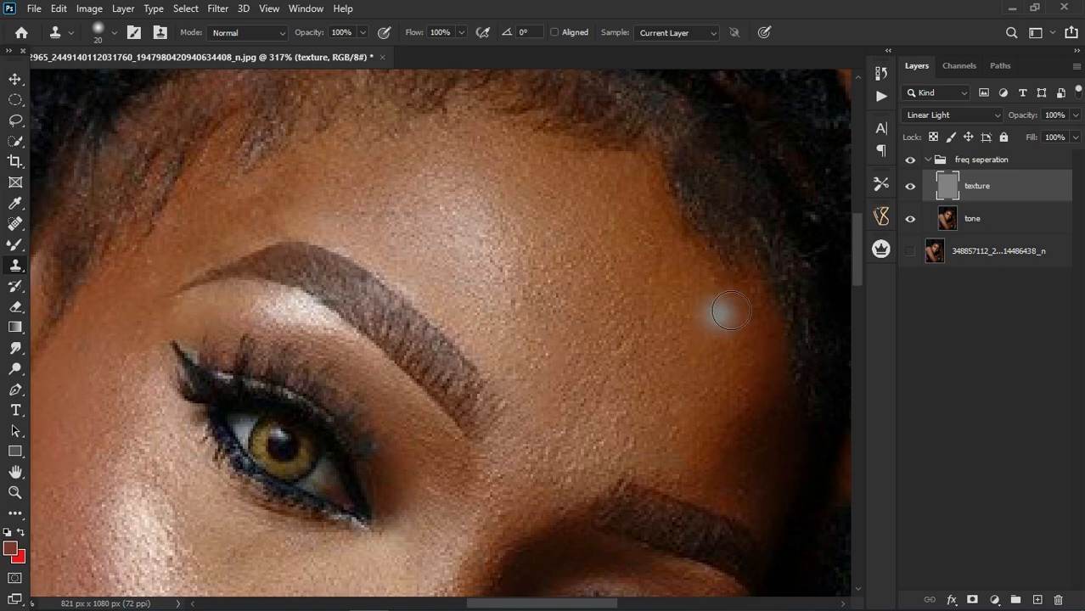
pyautogui.click(711, 290)
# Step: Clone clean texture over the bumps on the lower forehead and between the eyebrows
pyautogui.moveTo(625, 388)
pyautogui.mouseDown()
pyautogui.moveTo(605, 383)
pyautogui.moveTo(563, 409)
pyautogui.mouseUp()
pyautogui.keyDown('alt'); pyautogui.click(526, 413); pyautogui.keyUp('alt')
pyautogui.moveTo(559, 461); pyautogui.dragTo(571, 489)
pyautogui.click(636, 414)
pyautogui.moveTo(611, 438); pyautogui.dragTo(608, 447)
pyautogui.moveTo(655, 381); pyautogui.dragTo(660, 390)
# Step: Turn on aligned sampling and clone clean skin texture over the stretch marks on the upper arm and shoulder
pyautogui.scroll(-3, 631, 358)
pyautogui.scroll(-5, 600, 283)
pyautogui.scroll(4, 355, 520)
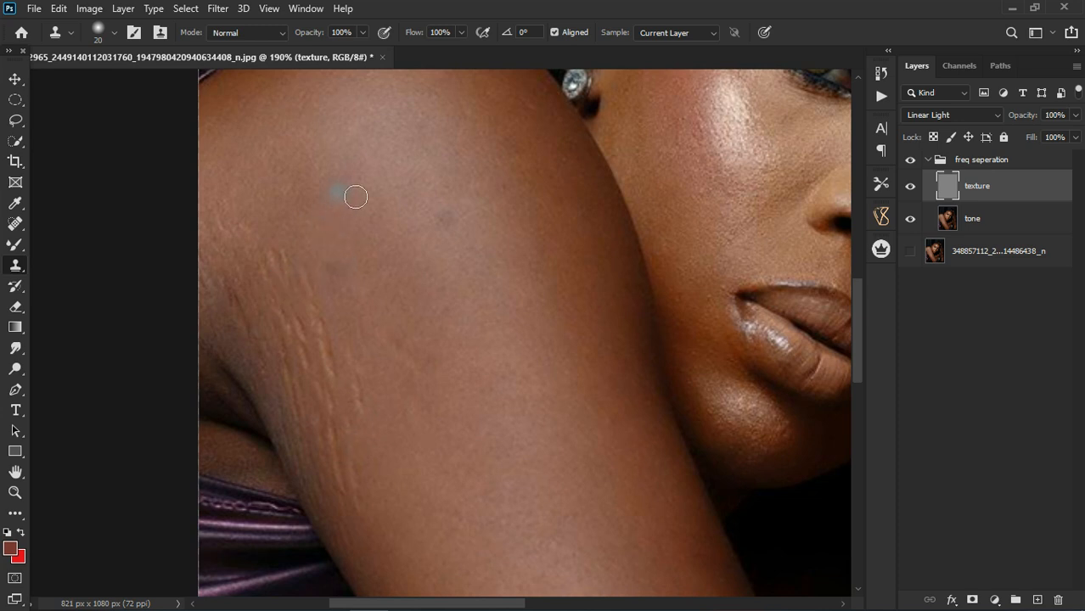
pyautogui.click(286, 262)
pyautogui.moveTo(315, 297); pyautogui.dragTo(325, 326)
pyautogui.moveTo(341, 385); pyautogui.dragTo(358, 492)
pyautogui.moveTo(261, 273); pyautogui.dragTo(311, 367)
pyautogui.moveTo(314, 452)
pyautogui.mouseDown()
pyautogui.moveTo(325, 479)
pyautogui.moveTo(354, 471)
pyautogui.moveTo(385, 399)
pyautogui.moveTo(378, 385)
pyautogui.moveTo(377, 445)
pyautogui.mouseUp()
pyautogui.moveTo(318, 397); pyautogui.dragTo(367, 509)
pyautogui.moveTo(334, 419); pyautogui.dragTo(332, 415)
pyautogui.moveTo(218, 279); pyautogui.dragTo(230, 305)
pyautogui.moveTo(410, 342); pyautogui.dragTo(432, 391)
pyautogui.moveTo(347, 437)
pyautogui.mouseDown()
pyautogui.moveTo(370, 347)
pyautogui.moveTo(374, 396)
pyautogui.moveTo(315, 354)
pyautogui.moveTo(301, 322)
pyautogui.moveTo(319, 355)
pyautogui.moveTo(282, 330)
pyautogui.mouseUp()
pyautogui.moveTo(337, 429); pyautogui.dragTo(292, 397)
pyautogui.moveTo(241, 239); pyautogui.dragTo(251, 234)
# Step: Clone clean skin texture over the dark spot and blemishes on the arm above the elbow
pyautogui.scroll(-6, 461, 256)
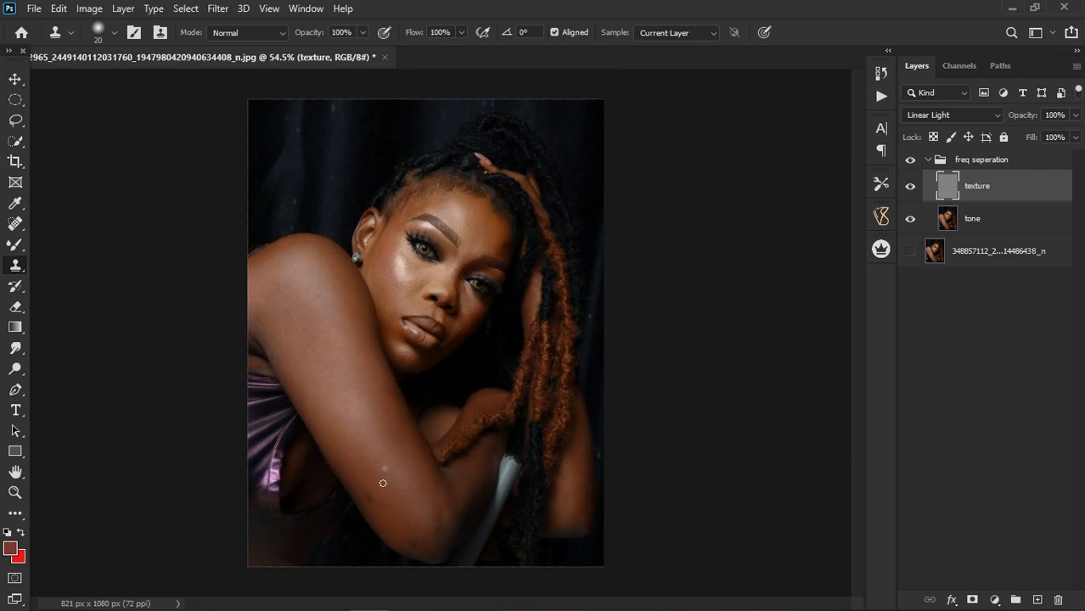
pyautogui.scroll(6, 396, 509)
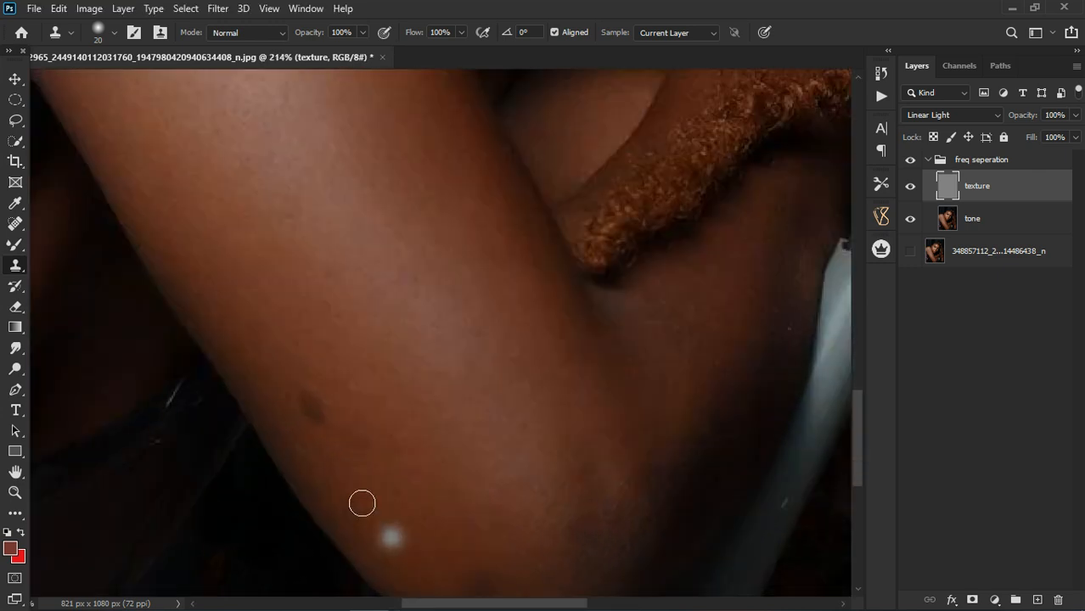
pyautogui.keyDown('alt'); pyautogui.click(383, 415); pyautogui.keyUp('alt')
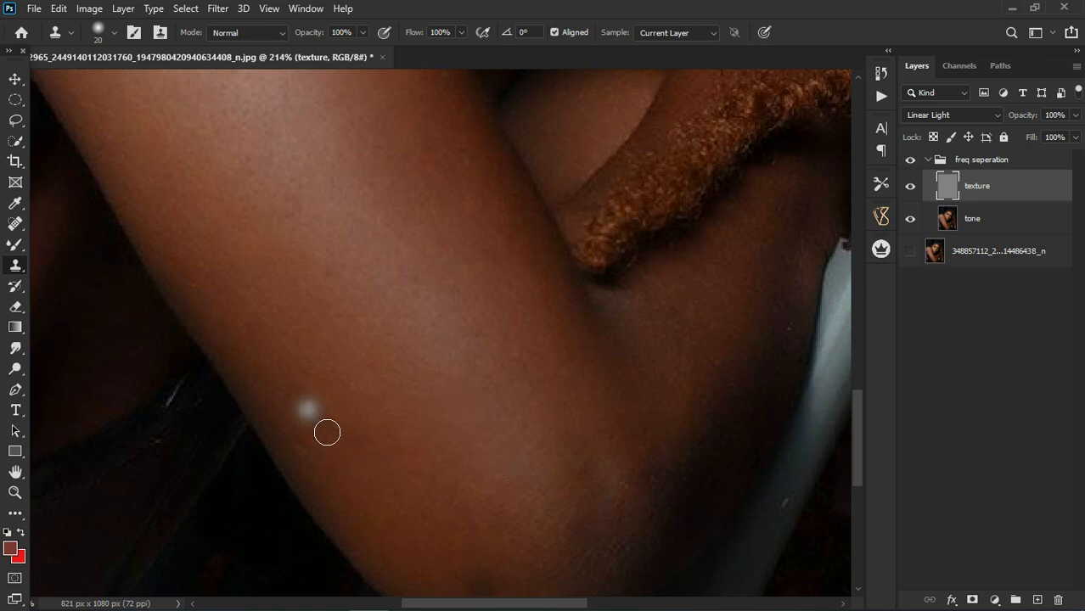
pyautogui.moveTo(331, 429)
pyautogui.mouseDown()
pyautogui.moveTo(329, 438)
pyautogui.moveTo(341, 420)
pyautogui.moveTo(317, 405)
pyautogui.moveTo(334, 434)
pyautogui.moveTo(472, 460)
pyautogui.moveTo(468, 444)
pyautogui.mouseUp()
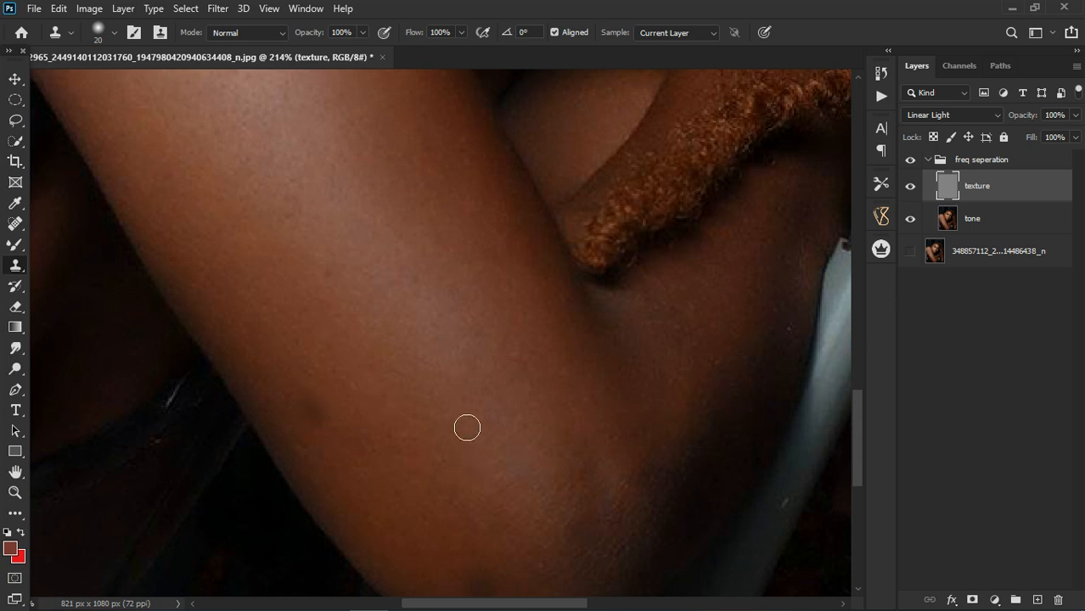
pyautogui.scroll(-4, 450, 382)
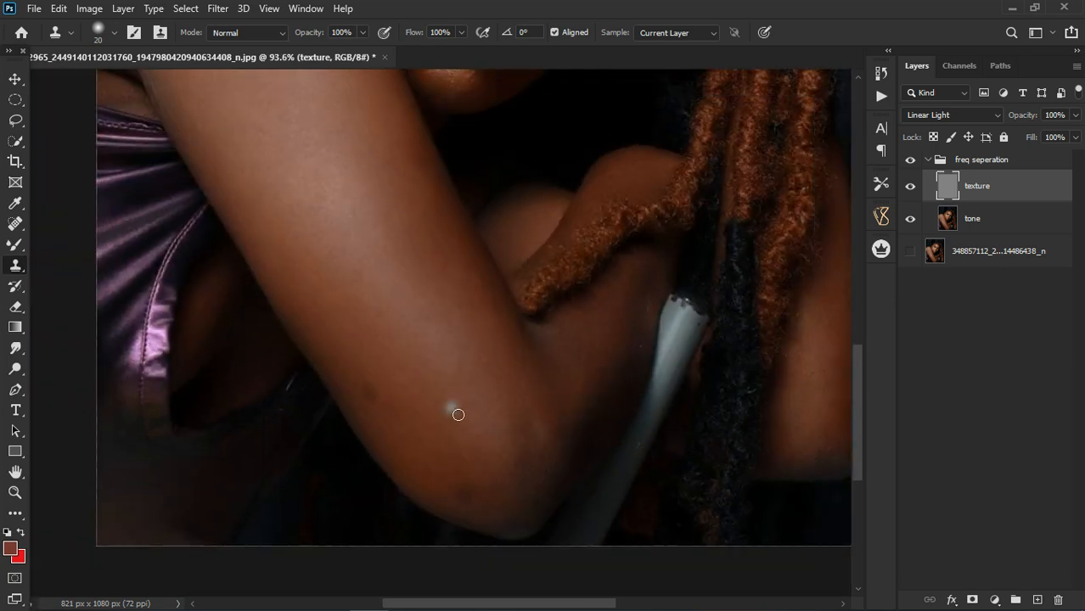
pyautogui.scroll(-2, 457, 413)
pyautogui.scroll(-2, 457, 413)
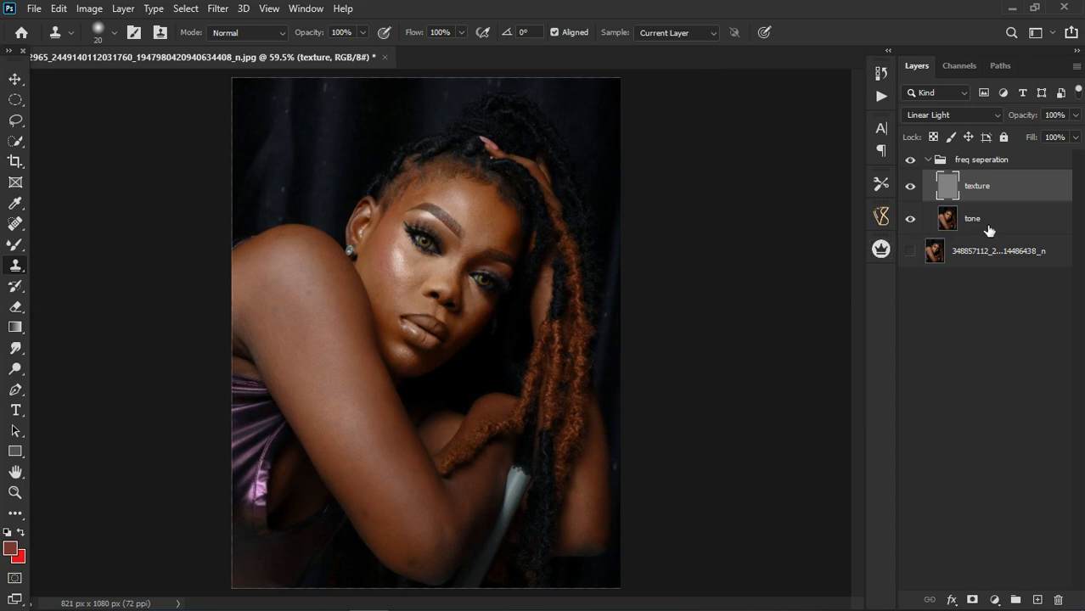
# Step: Make the tone layer active and choose the Mixer Brush with a brush size of 40 for the shoulder
pyautogui.click(989, 228)
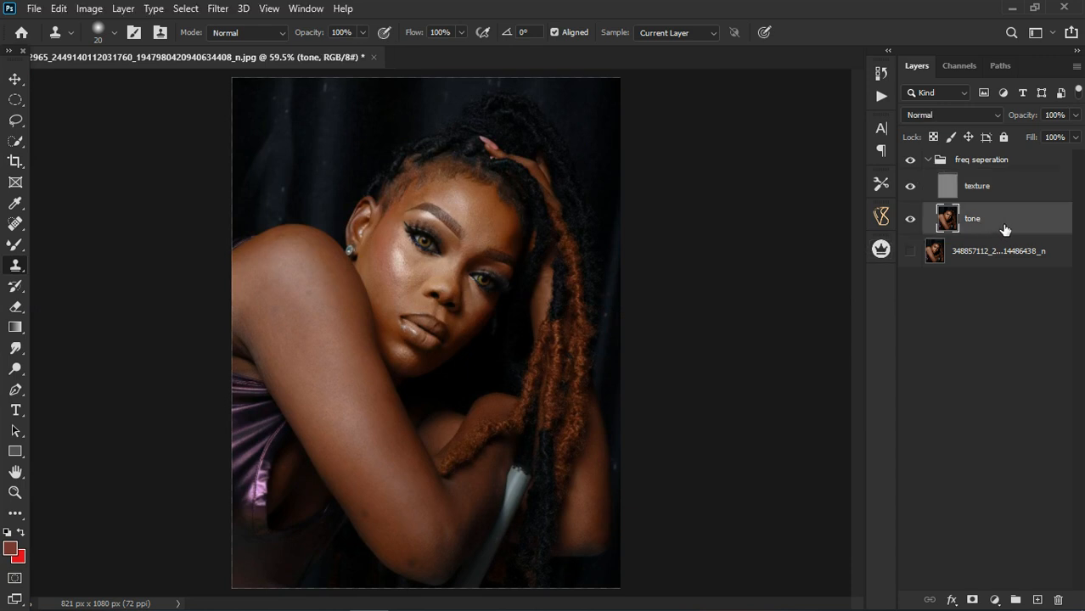
pyautogui.moveTo(12, 247); pyautogui.dragTo(59, 286)
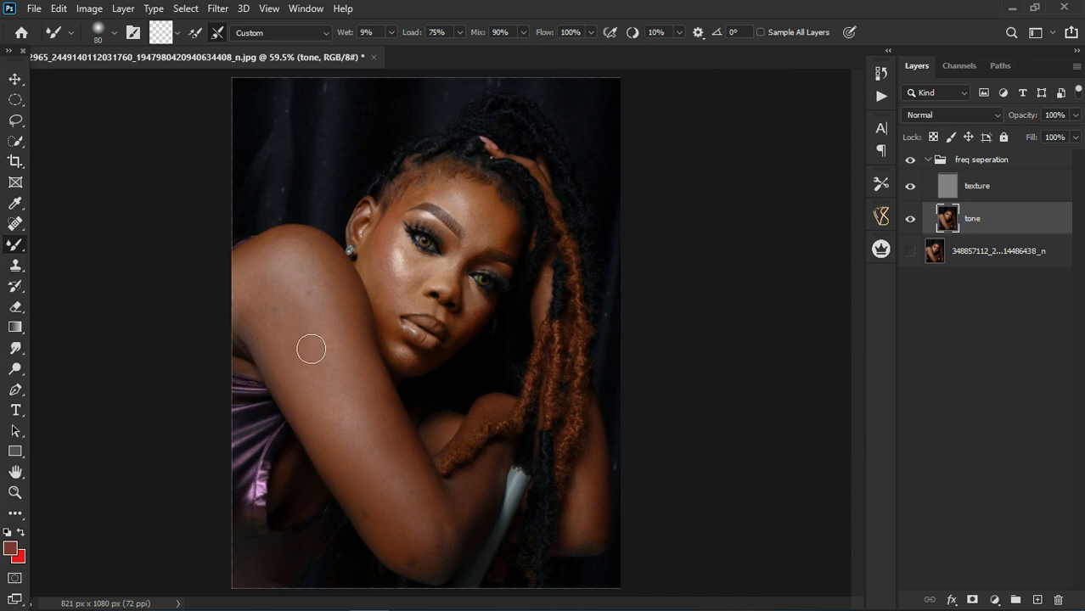
pyautogui.scroll(6, 318, 291)
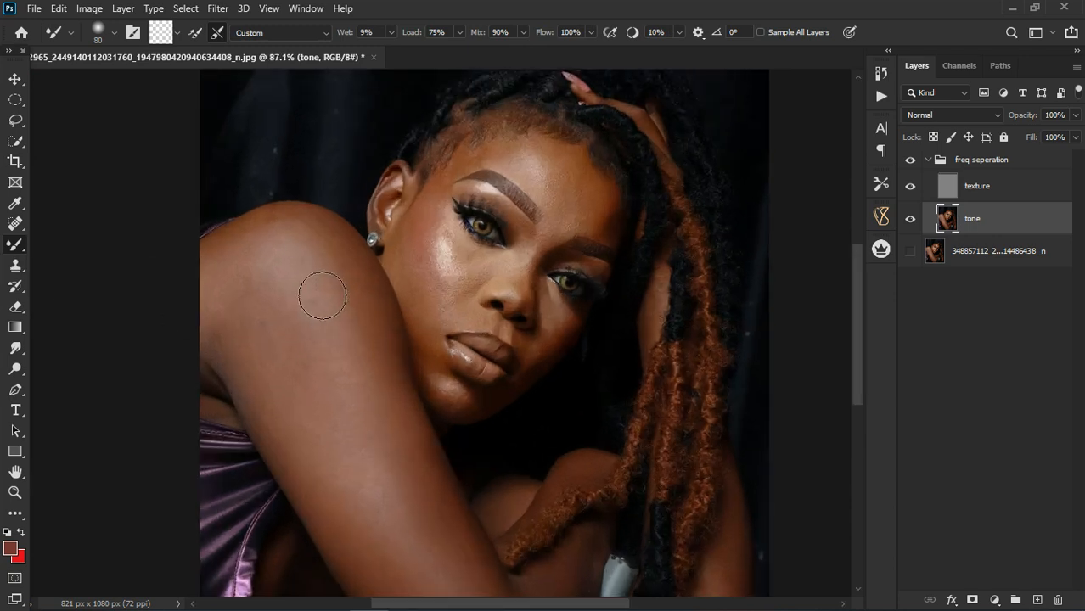
pyautogui.press('[')
pyautogui.press('[')
pyautogui.press('[')
pyautogui.press('[')
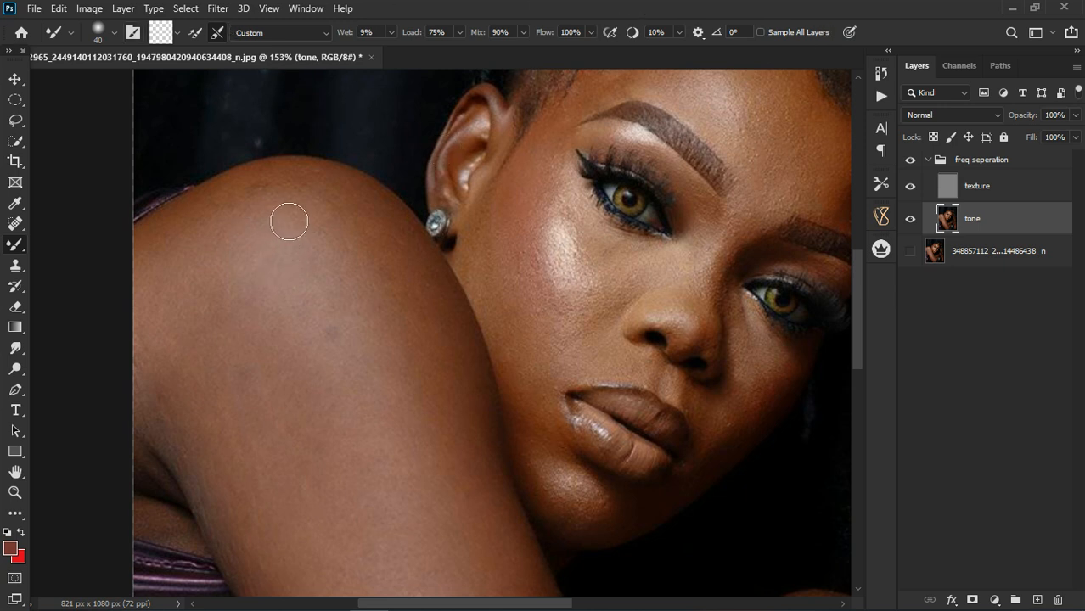
# Step: Blend the uneven tones on the shoulder and upper arm with the Mixer Brush, enlarging the brush to 60 for broader areas
pyautogui.moveTo(281, 217)
pyautogui.mouseDown()
pyautogui.moveTo(344, 349)
pyautogui.moveTo(348, 381)
pyautogui.moveTo(358, 379)
pyautogui.moveTo(345, 349)
pyautogui.moveTo(366, 348)
pyautogui.moveTo(339, 355)
pyautogui.moveTo(351, 349)
pyautogui.moveTo(349, 387)
pyautogui.moveTo(256, 379)
pyautogui.moveTo(276, 423)
pyautogui.moveTo(253, 452)
pyautogui.moveTo(267, 453)
pyautogui.moveTo(202, 436)
pyautogui.moveTo(203, 423)
pyautogui.moveTo(192, 448)
pyautogui.moveTo(266, 547)
pyautogui.moveTo(259, 456)
pyautogui.moveTo(287, 525)
pyautogui.moveTo(361, 504)
pyautogui.moveTo(353, 512)
pyautogui.moveTo(332, 398)
pyautogui.mouseUp()
pyautogui.scroll(-3, 314, 394)
pyautogui.scroll(-1, 314, 395)
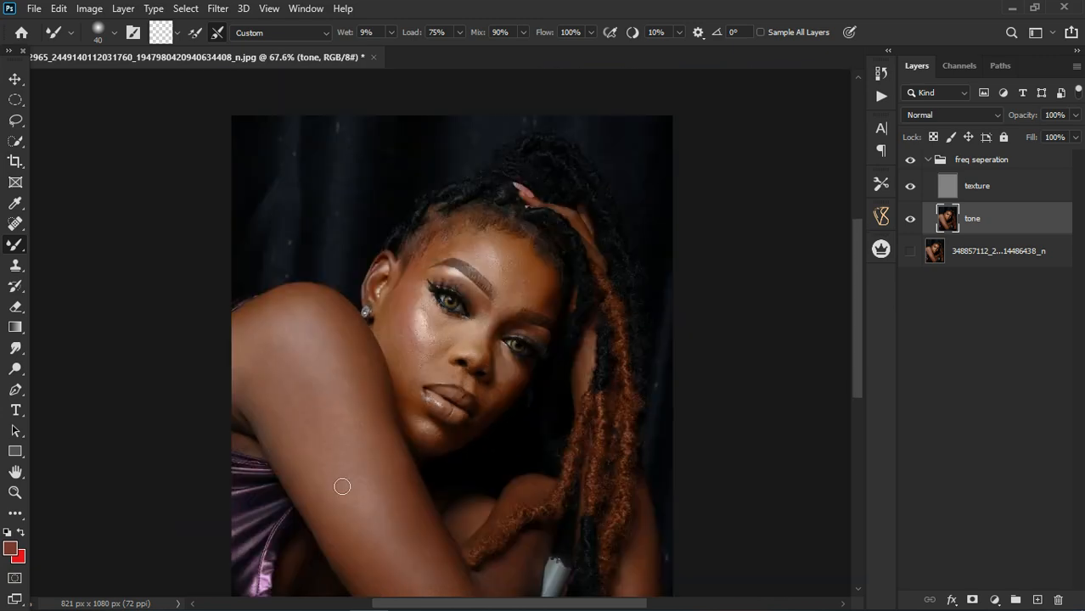
pyautogui.scroll(6, 364, 524)
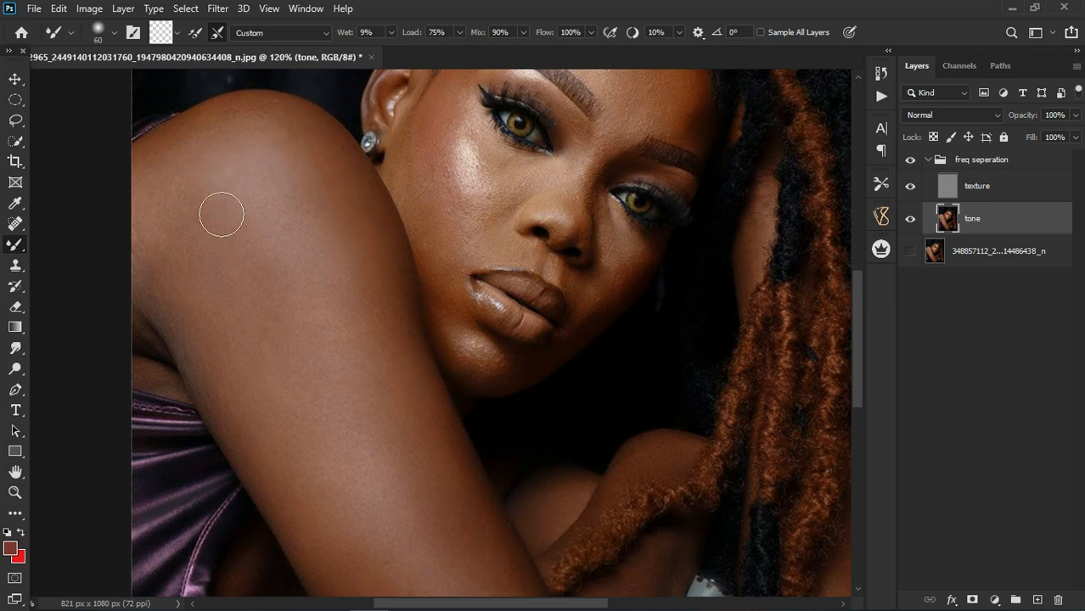
pyautogui.moveTo(183, 304)
pyautogui.mouseDown()
pyautogui.moveTo(159, 313)
pyautogui.moveTo(186, 312)
pyautogui.moveTo(247, 388)
pyautogui.mouseUp()
pyautogui.scroll(-5, 318, 433)
# Step: Set the Mixer Brush size to 30 and blend the uneven tones across the face, including the highlighted cheek
pyautogui.scroll(5, 492, 204)
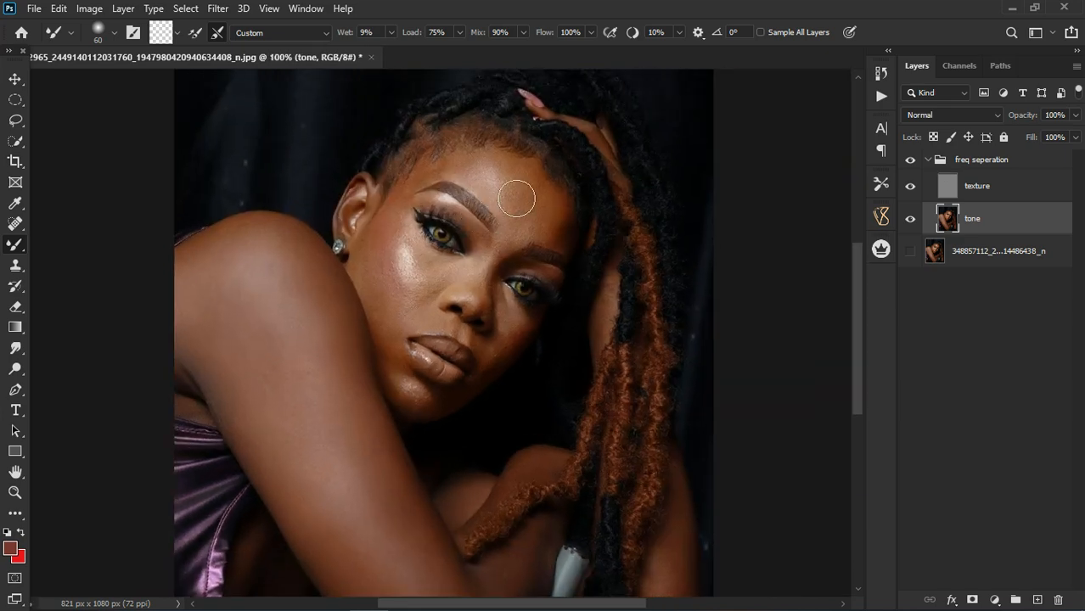
pyautogui.press('[')
pyautogui.press('[')
pyautogui.press('[')
pyautogui.press('[')
pyautogui.press('[')
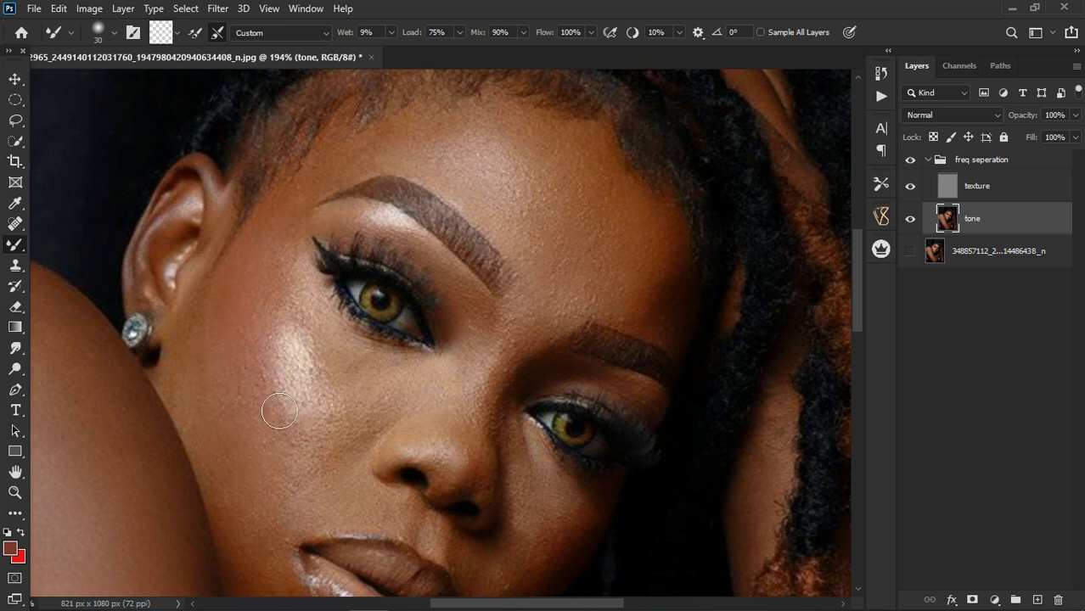
pyautogui.moveTo(278, 454)
pyautogui.mouseDown()
pyautogui.moveTo(342, 488)
pyautogui.moveTo(386, 450)
pyautogui.mouseUp()
pyautogui.moveTo(272, 526)
pyautogui.mouseDown()
pyautogui.moveTo(256, 539)
pyautogui.moveTo(264, 560)
pyautogui.mouseUp()
pyautogui.scroll(-4, 354, 262)
pyautogui.scroll(2, 322, 453)
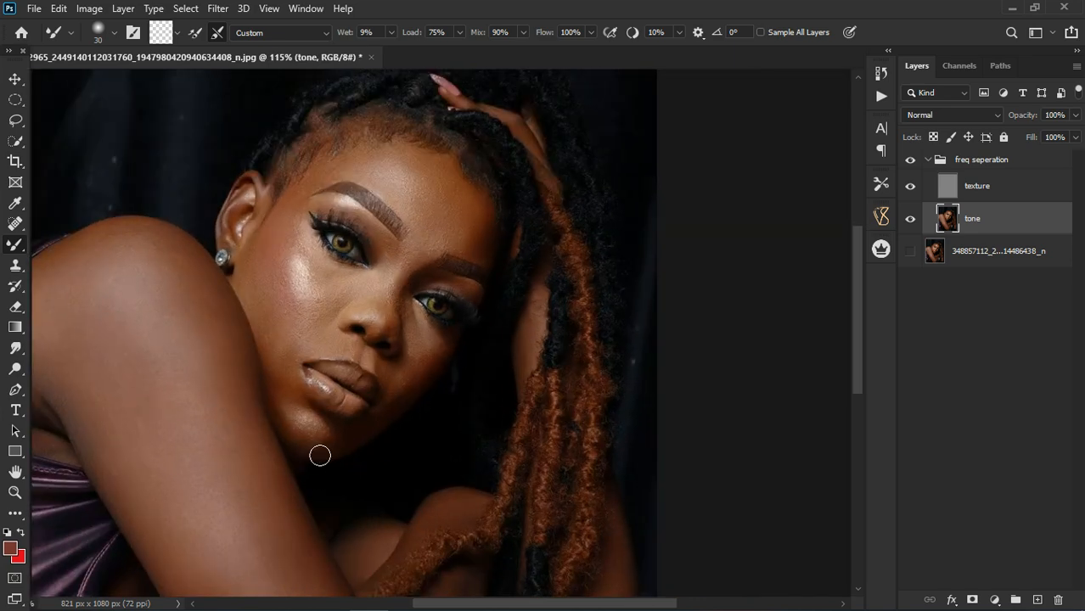
pyautogui.scroll(3, 320, 456)
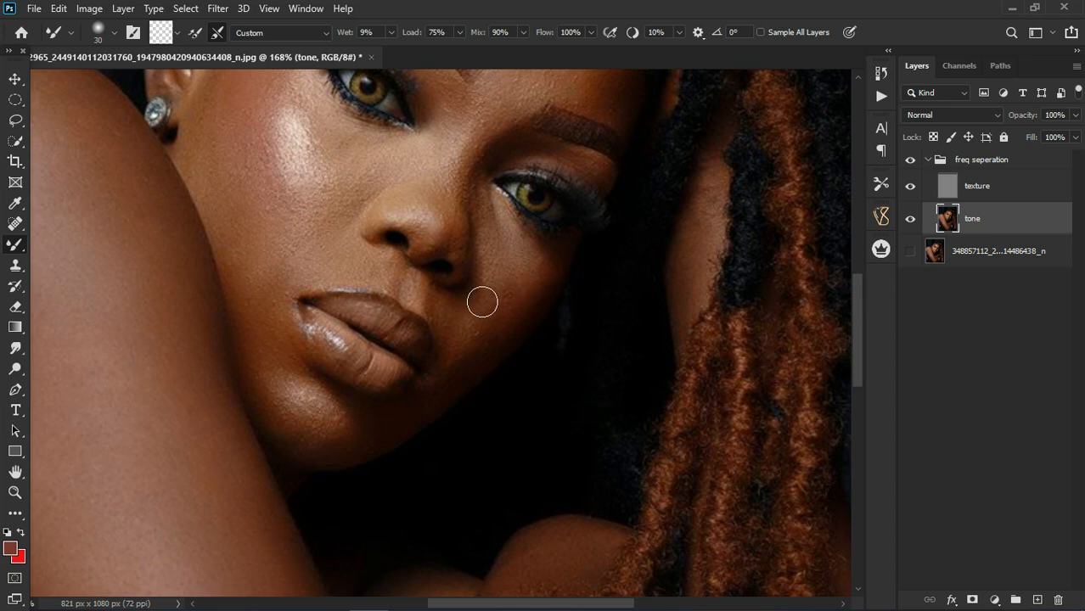
pyautogui.scroll(-4, 474, 298)
pyautogui.scroll(-2, 472, 302)
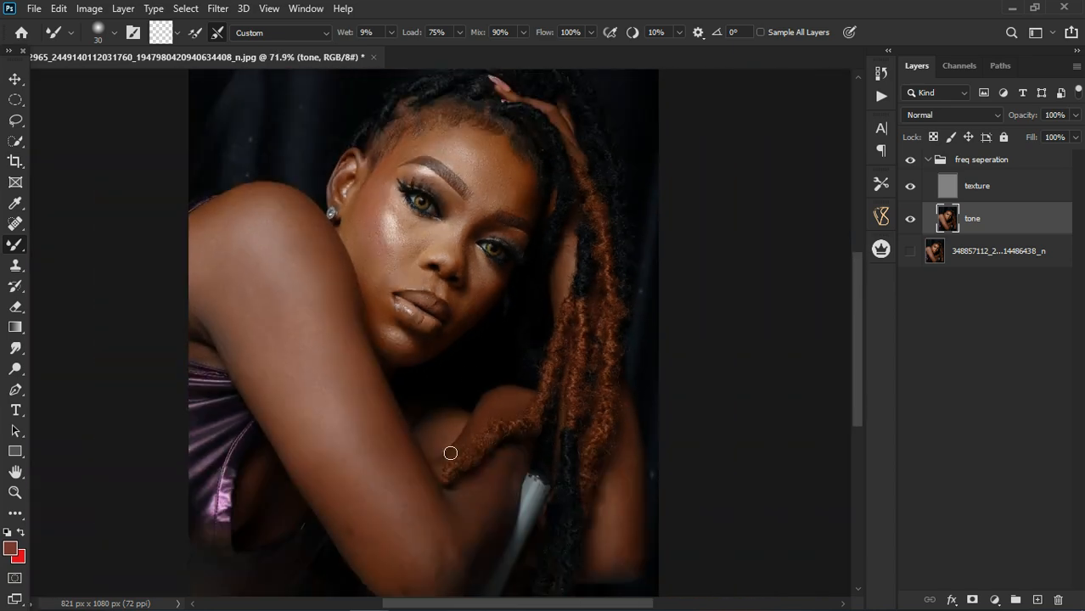
# Step: Blend the dark patches on the arm and around the elbow with the Mixer Brush on the tone layer
pyautogui.scroll(8, 354, 554)
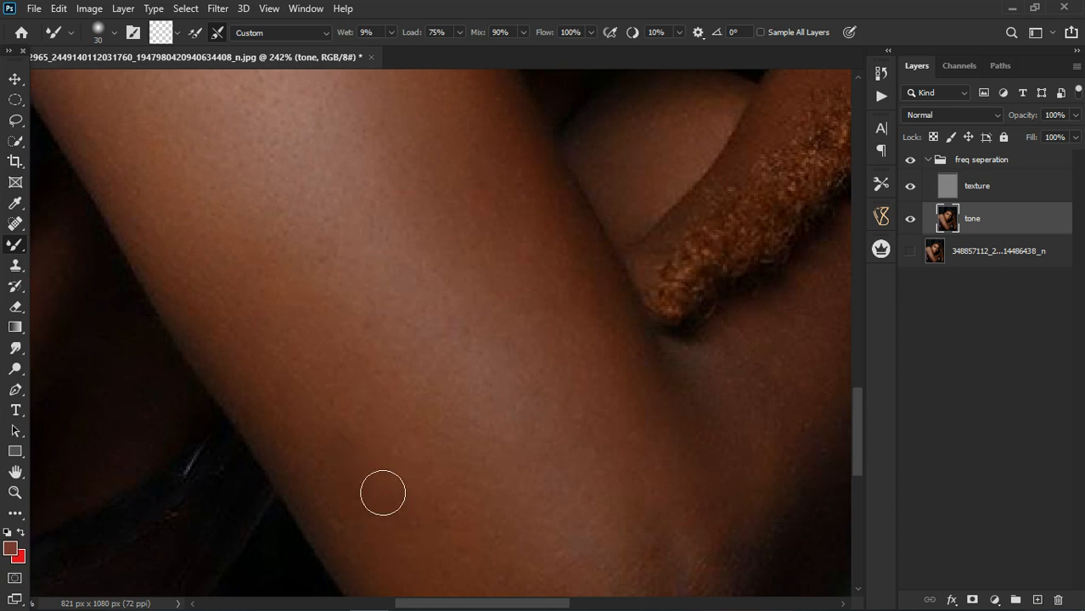
pyautogui.scroll(-3, 365, 331)
pyautogui.scroll(4, 518, 552)
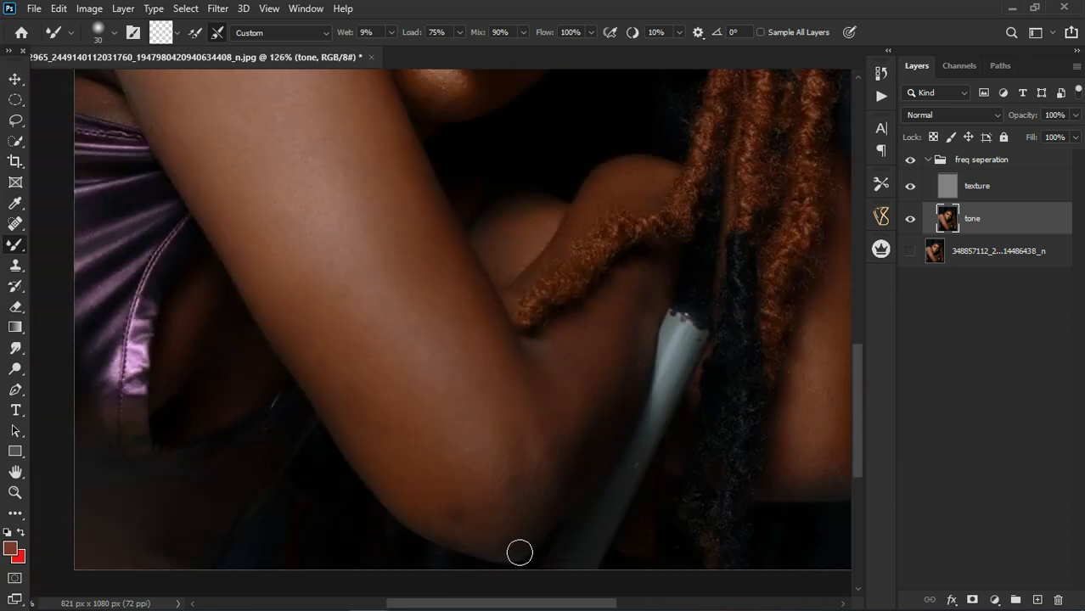
pyautogui.moveTo(448, 542)
pyautogui.mouseDown()
pyautogui.moveTo(458, 494)
pyautogui.moveTo(451, 535)
pyautogui.moveTo(417, 458)
pyautogui.moveTo(457, 515)
pyautogui.mouseUp()
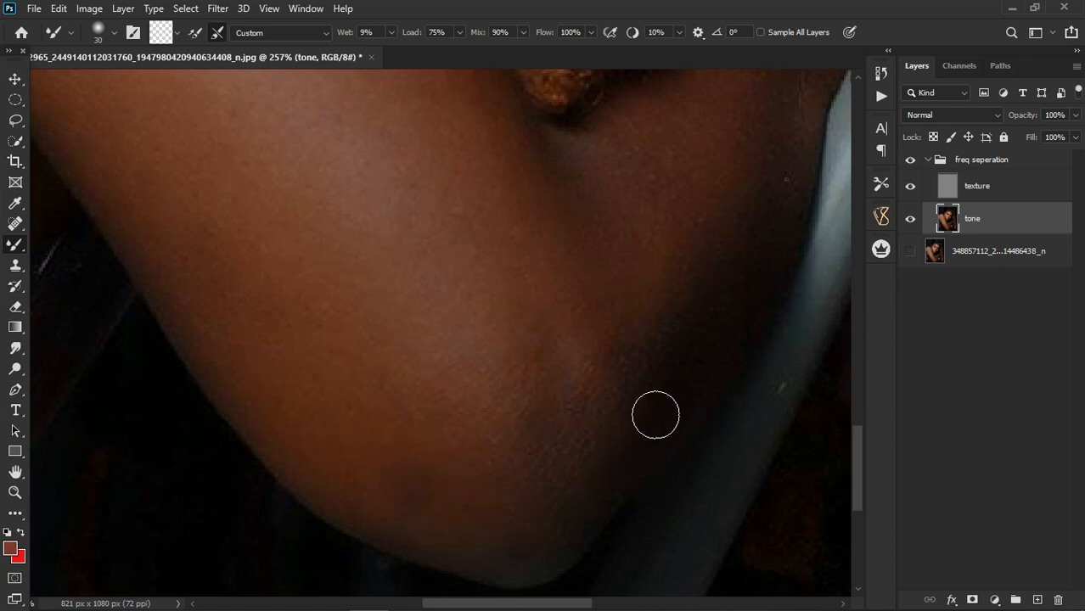
pyautogui.scroll(-4, 472, 392)
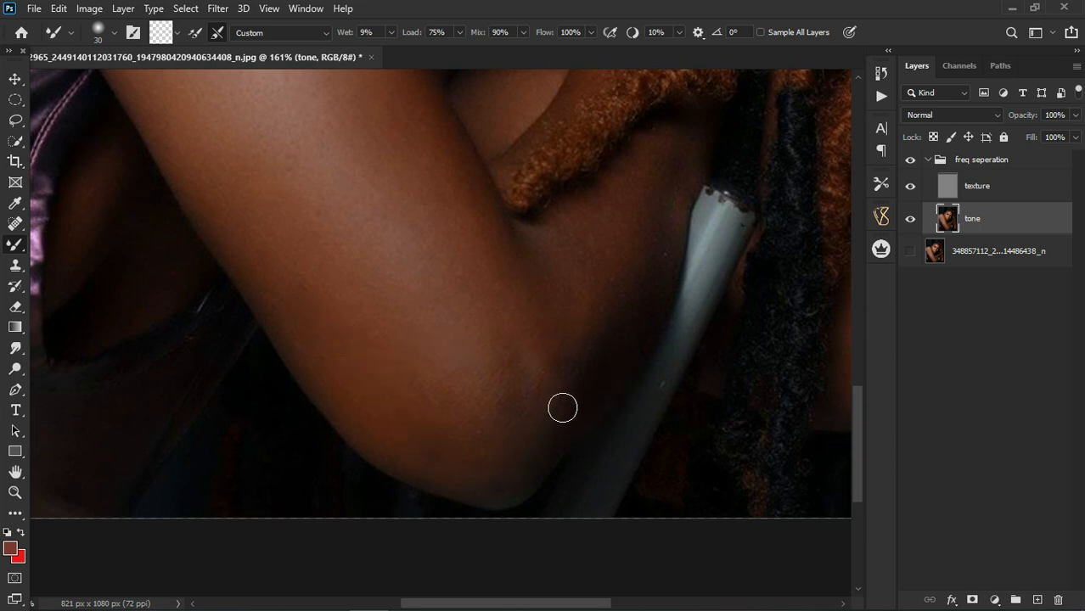
pyautogui.scroll(-3, 445, 412)
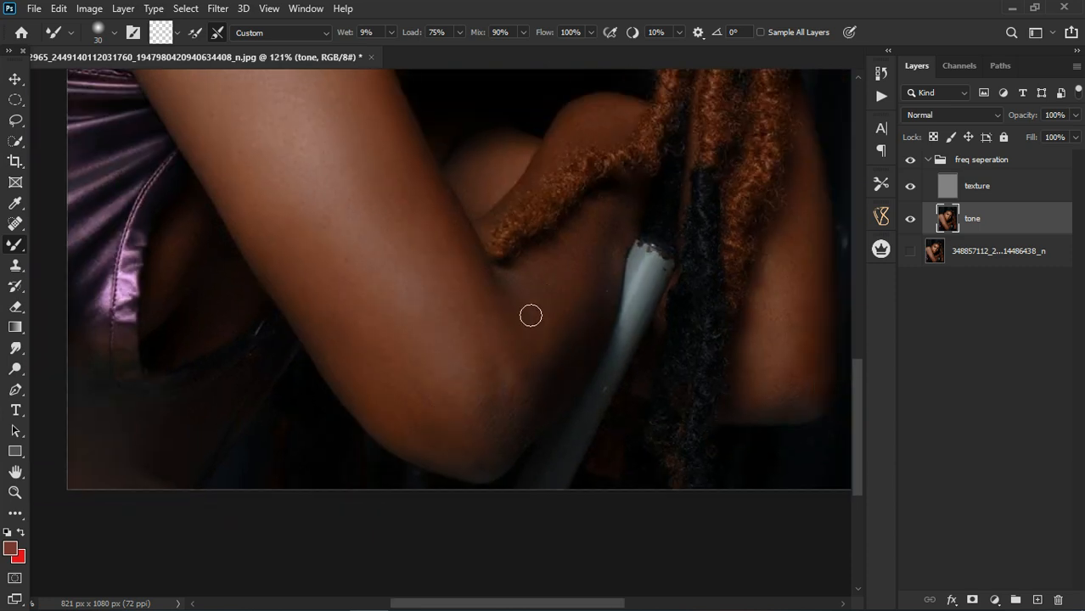
# Step: Show the original photo layer and toggle the freq seperation group's visibility to compare the portrait before and after retouching
pyautogui.scroll(-2, 449, 368)
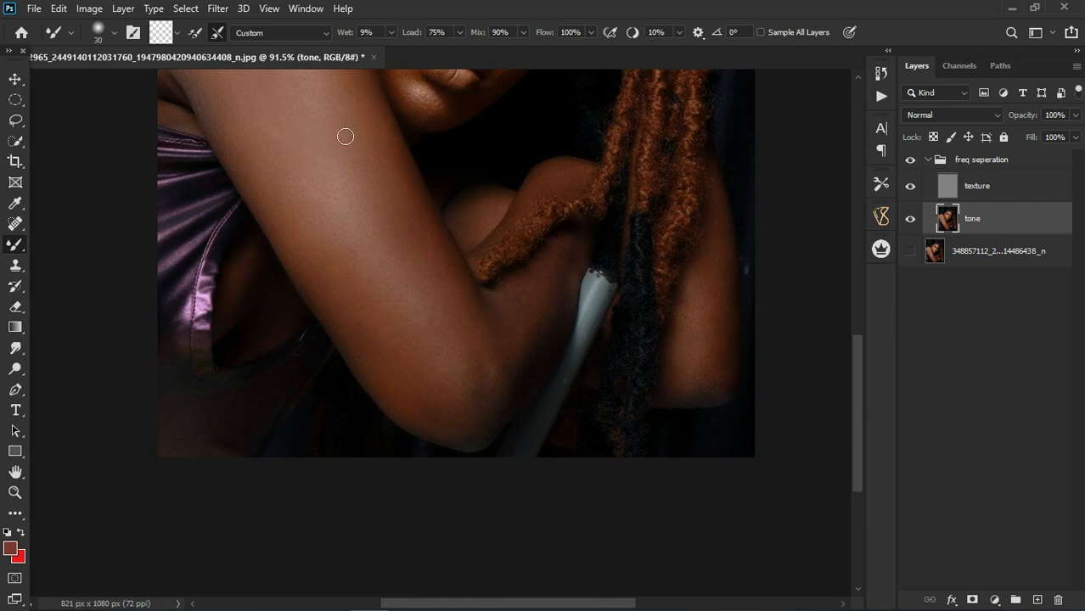
pyautogui.scroll(-4, 413, 265)
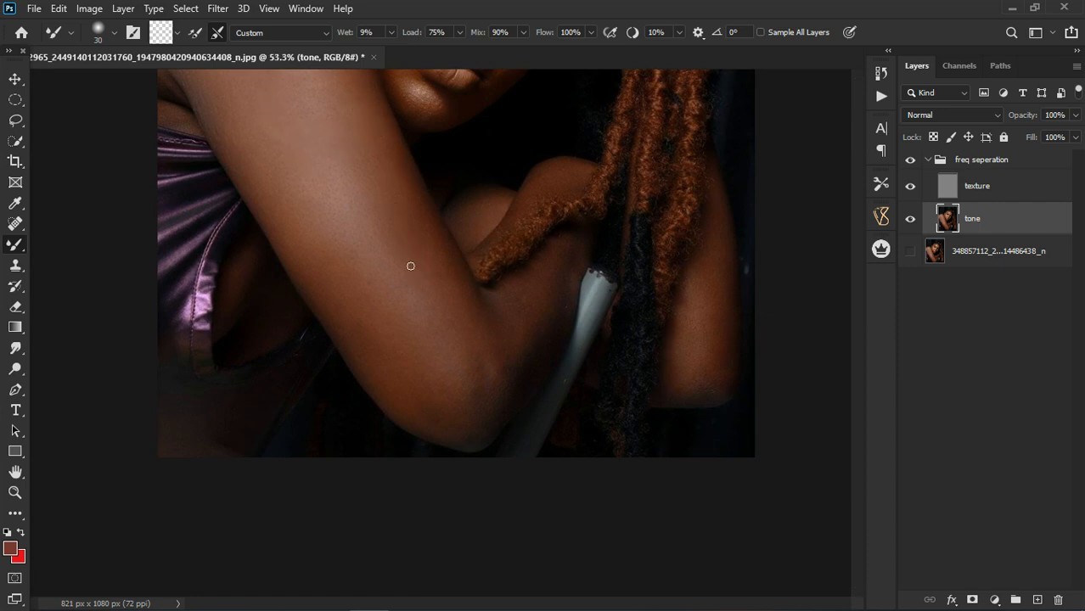
pyautogui.scroll(3, 407, 294)
pyautogui.scroll(1, 406, 295)
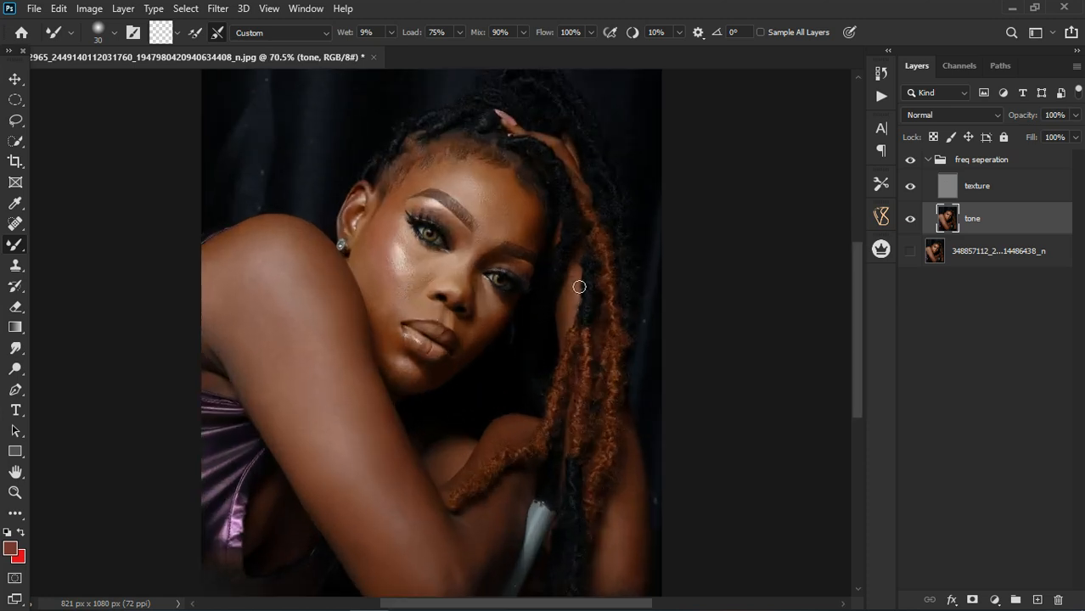
pyautogui.click(917, 166)
pyautogui.click(918, 167)
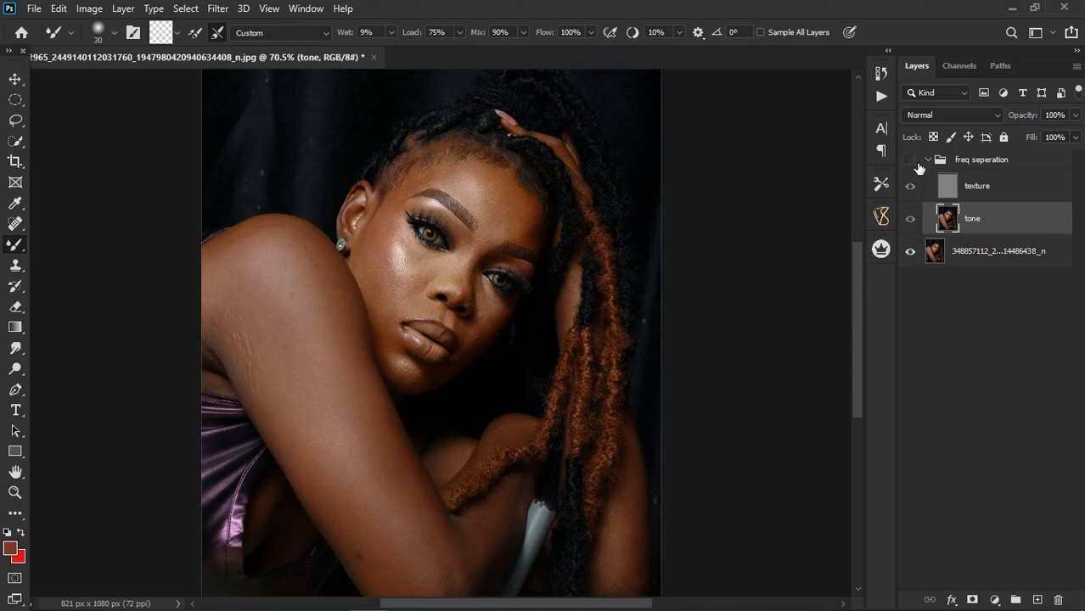
# Step: Compare the face close up with the freq seperation group hidden and shown, and review the whole portrait with the group shown
pyautogui.scroll(5, 467, 192)
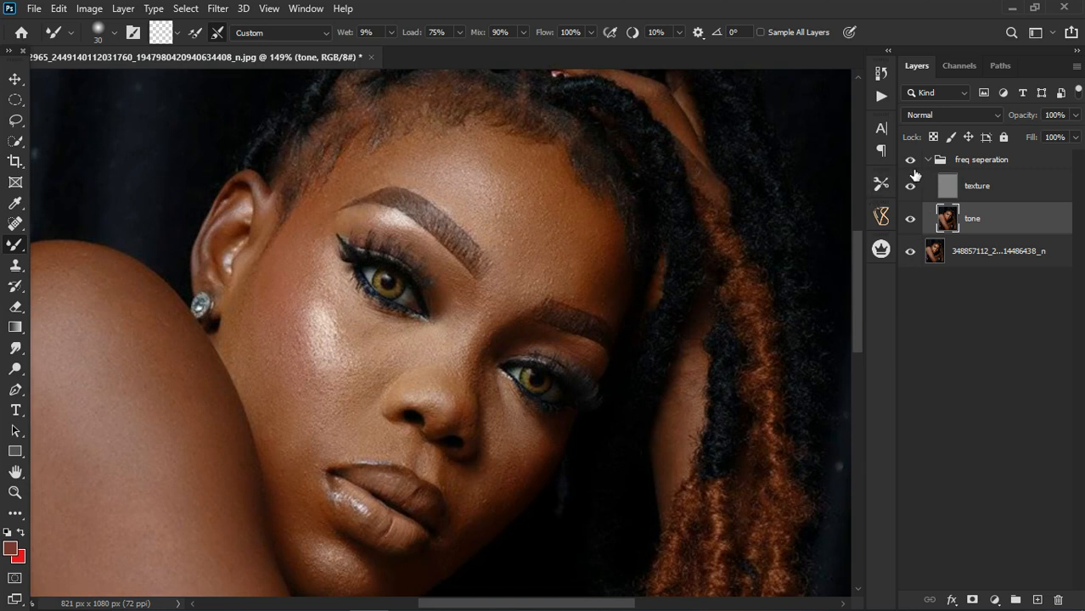
pyautogui.click(914, 168)
pyautogui.click(913, 168)
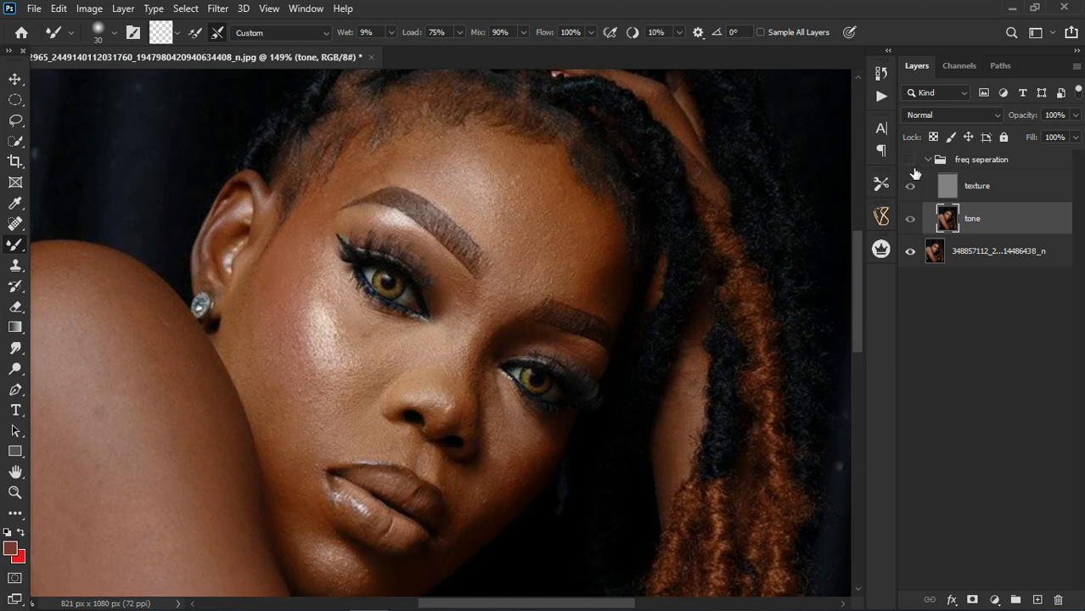
pyautogui.click(914, 173)
pyautogui.scroll(-6, 718, 201)
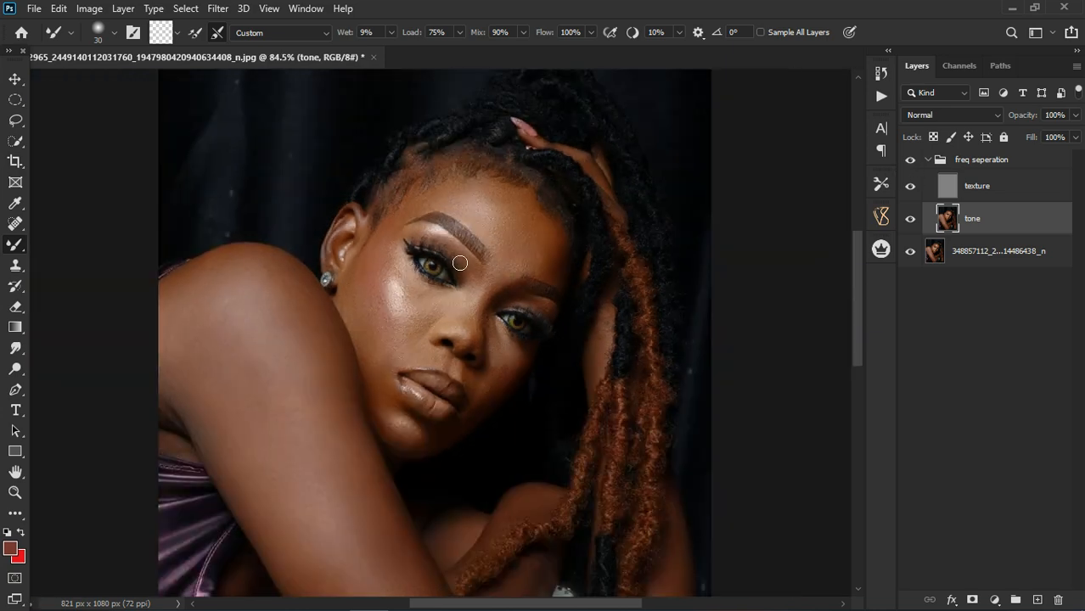
pyautogui.scroll(2, 418, 435)
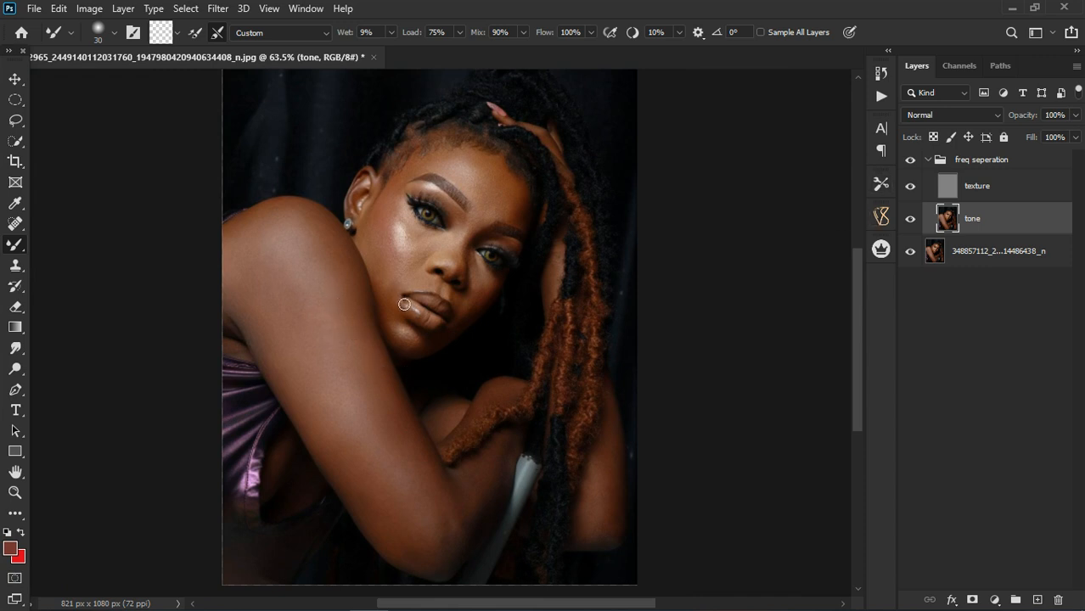
pyautogui.scroll(-1, 488, 326)
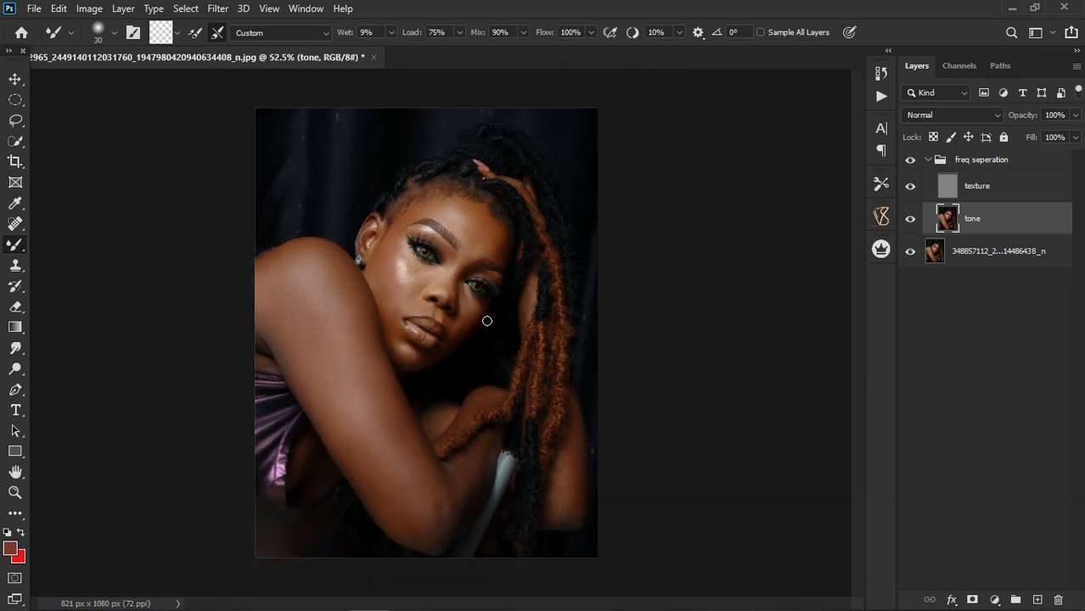
pyautogui.scroll(1, 486, 321)
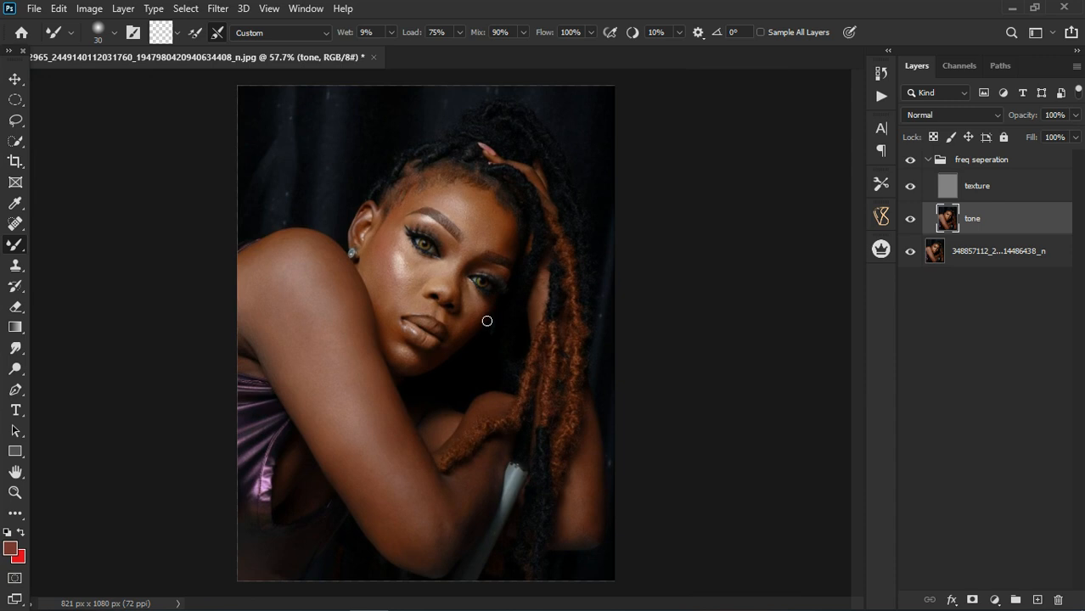